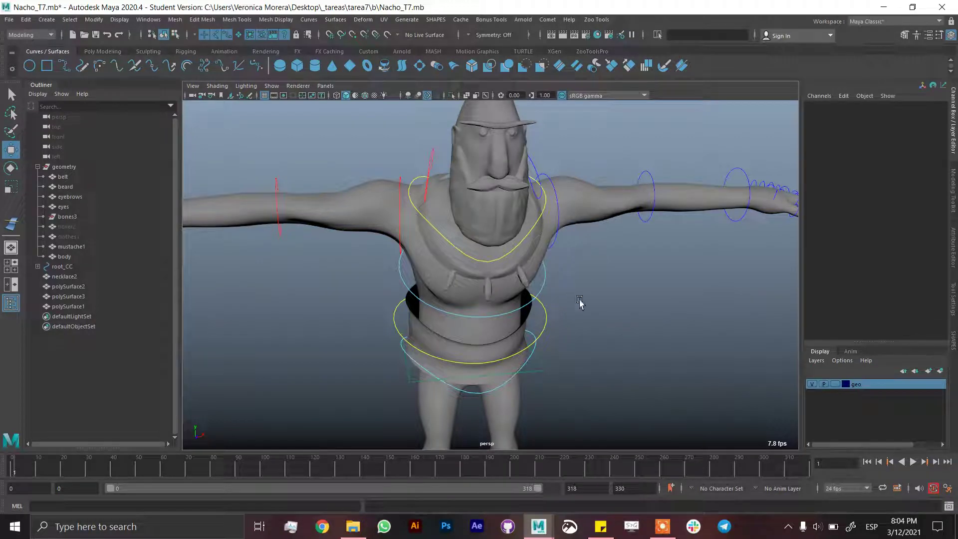
- Frame the chest close up and select the necklace2 mesh
{"action": "left_click_drag", "start_coordinate": [586, 286], "coordinate": [519, 218], "text": "alt"}
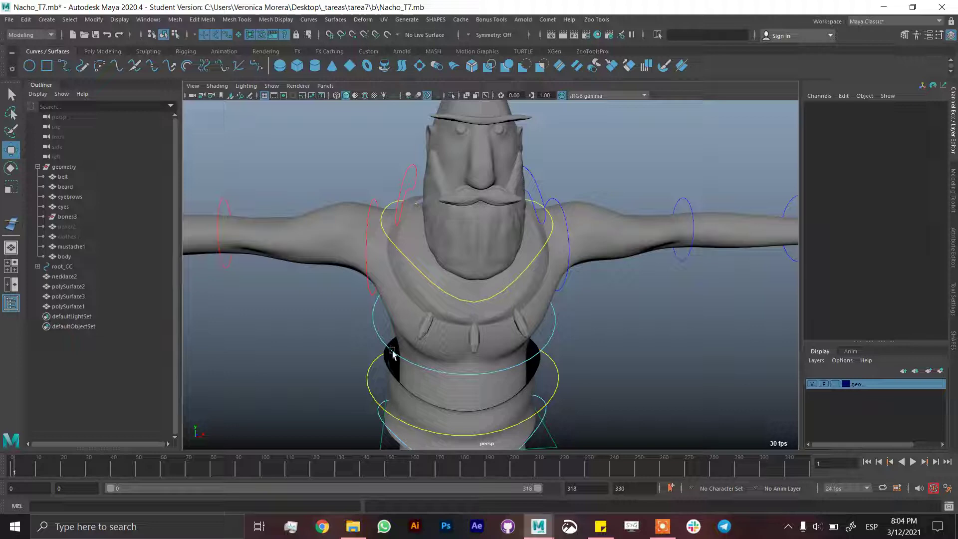
{"action": "scroll", "coordinate": [536, 325], "scroll_direction": "down", "scroll_amount": 5}
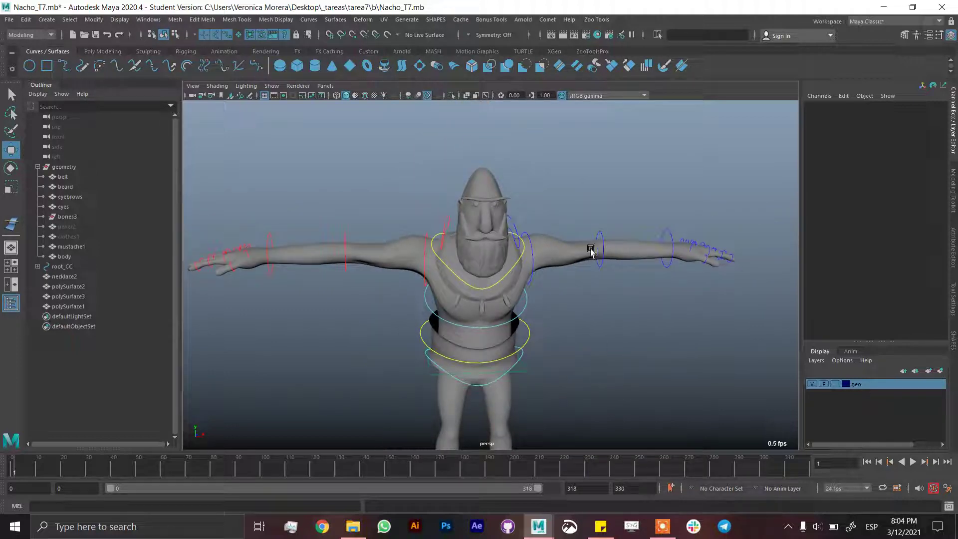
{"action": "left_click_drag", "start_coordinate": [571, 262], "coordinate": [571, 343], "text": "alt"}
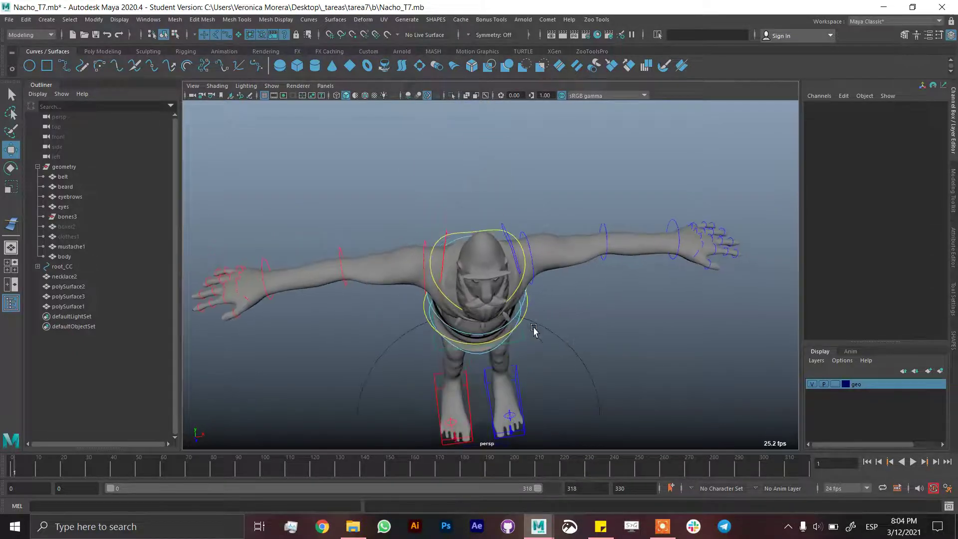
{"action": "right_click_drag", "start_coordinate": [534, 314], "coordinate": [738, 331], "text": "alt"}
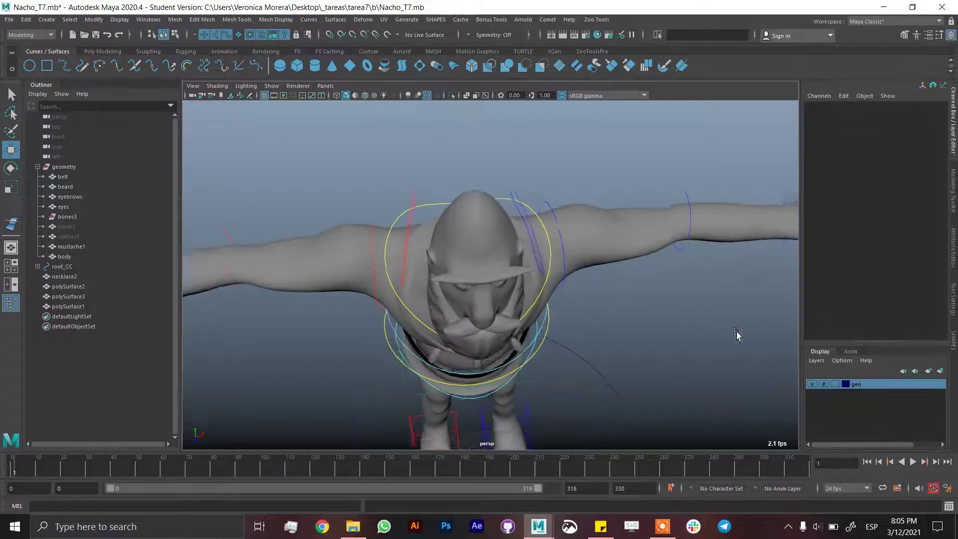
{"action": "left_click_drag", "start_coordinate": [737, 331], "coordinate": [437, 215], "text": "alt"}
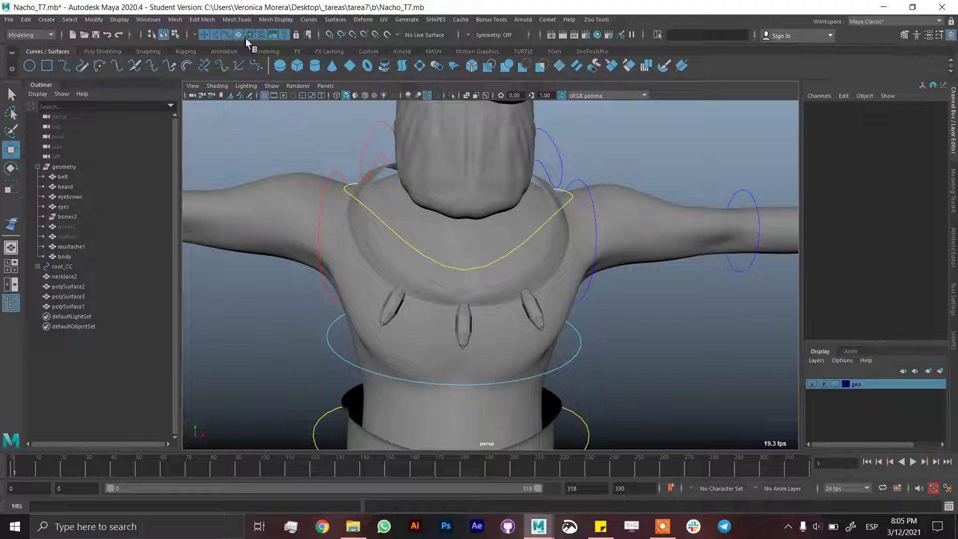
{"action": "left_click", "coordinate": [375, 248]}
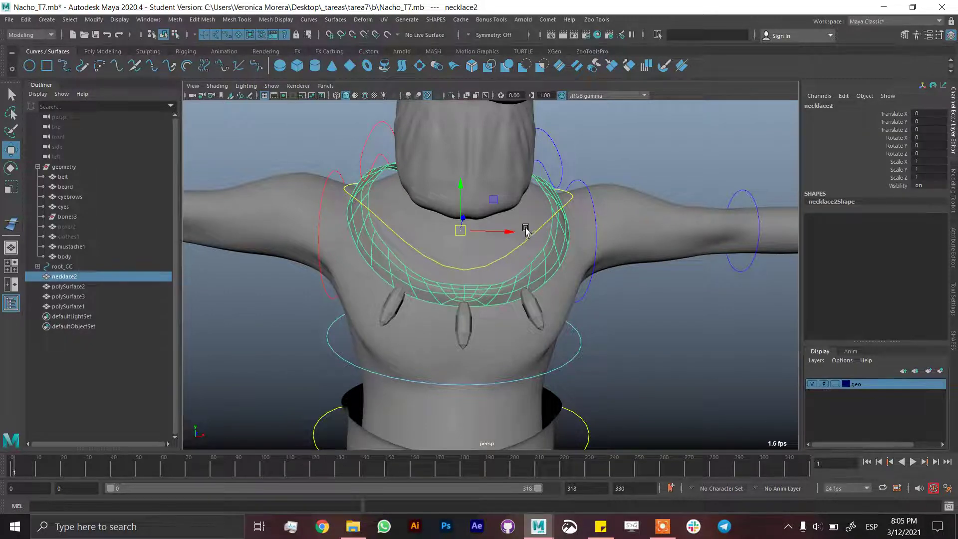
{"action": "left_click_drag", "start_coordinate": [526, 230], "coordinate": [526, 214], "text": "alt"}
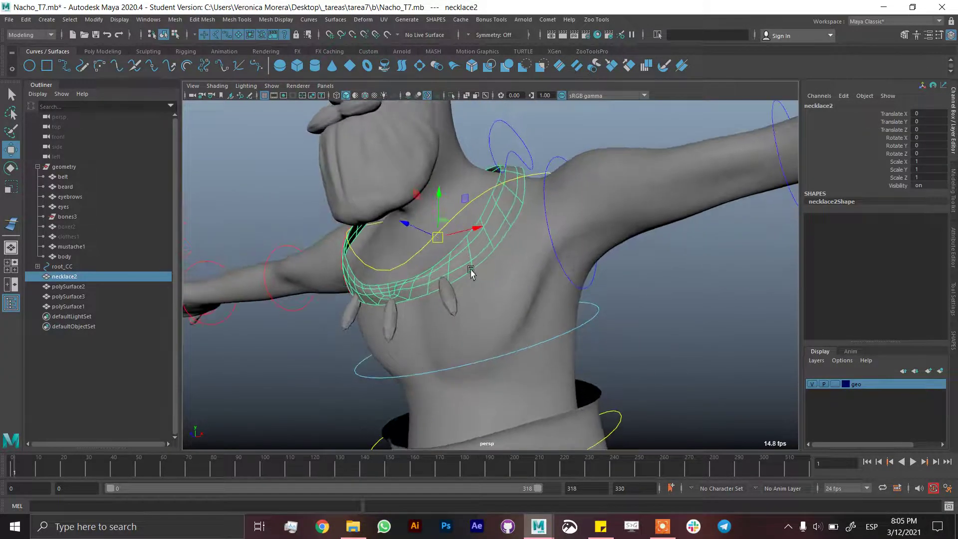
{"action": "left_click_drag", "start_coordinate": [470, 271], "coordinate": [508, 295], "text": "alt"}
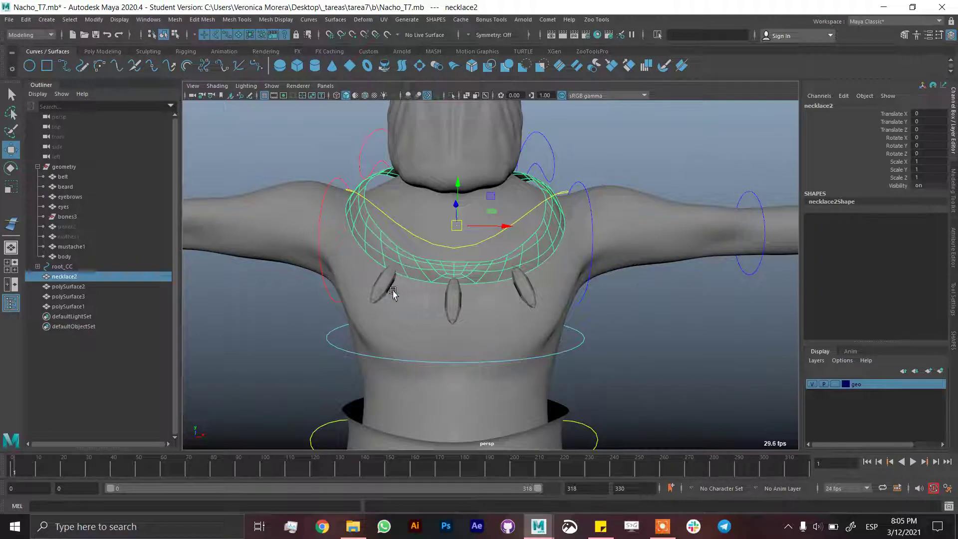
{"action": "left_click_drag", "start_coordinate": [532, 288], "coordinate": [528, 235], "text": "alt"}
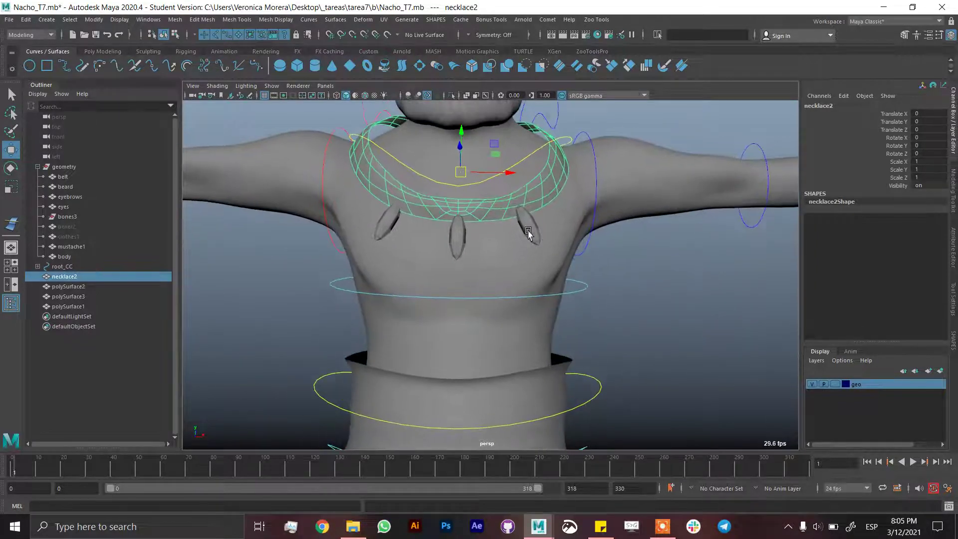
{"action": "left_click_drag", "start_coordinate": [603, 234], "coordinate": [589, 193], "text": "alt"}
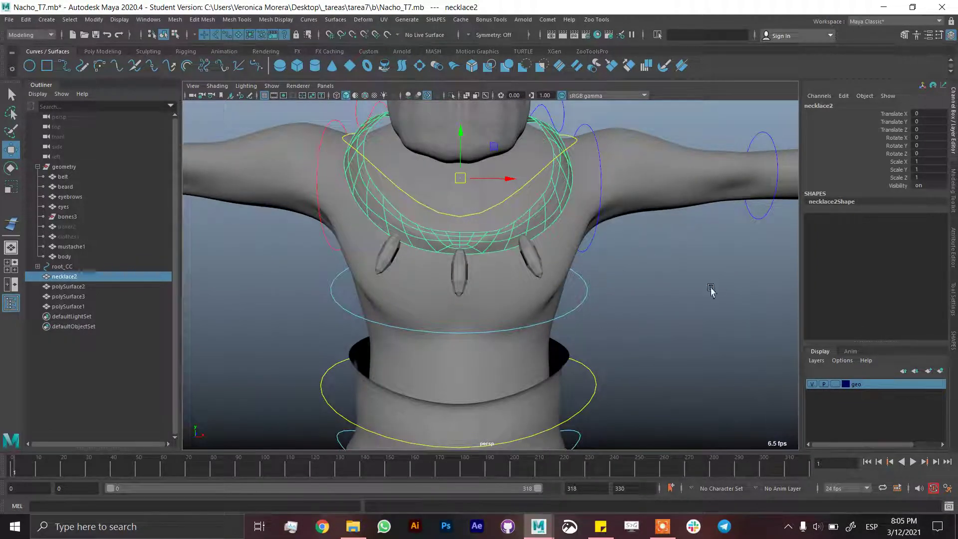
{"action": "scroll", "coordinate": [657, 276], "scroll_direction": "up", "scroll_amount": 5}
- Switch necklace2 to vertex mode and pick the three vertices above the right, middle and left pendants
{"action": "right_click", "coordinate": [549, 226]}
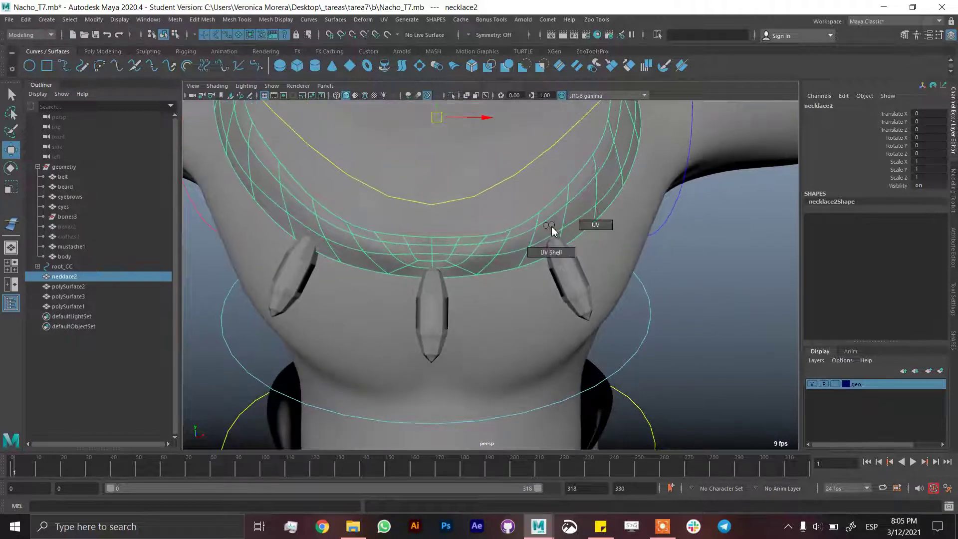
{"action": "left_click", "coordinate": [568, 208], "text": "shift"}
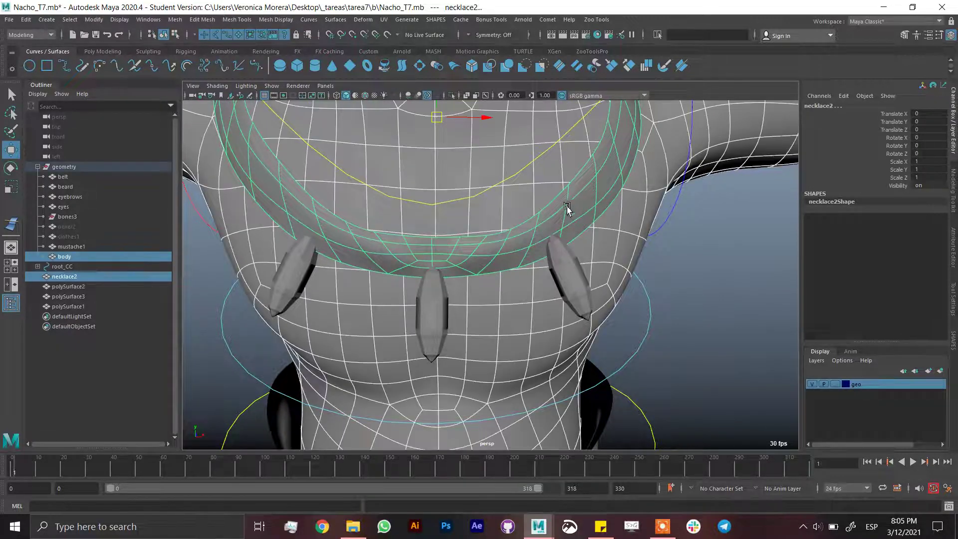
{"action": "right_click", "coordinate": [567, 208]}
{"action": "left_click", "coordinate": [706, 272]}
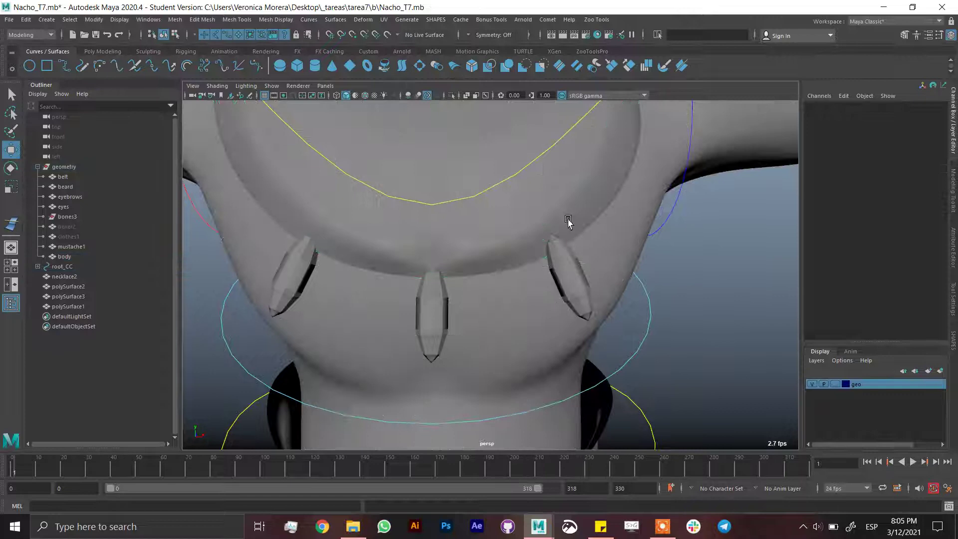
{"action": "left_click", "coordinate": [563, 219]}
{"action": "right_click", "coordinate": [561, 215]}
{"action": "right_click_drag", "start_coordinate": [532, 218], "coordinate": [529, 217]}
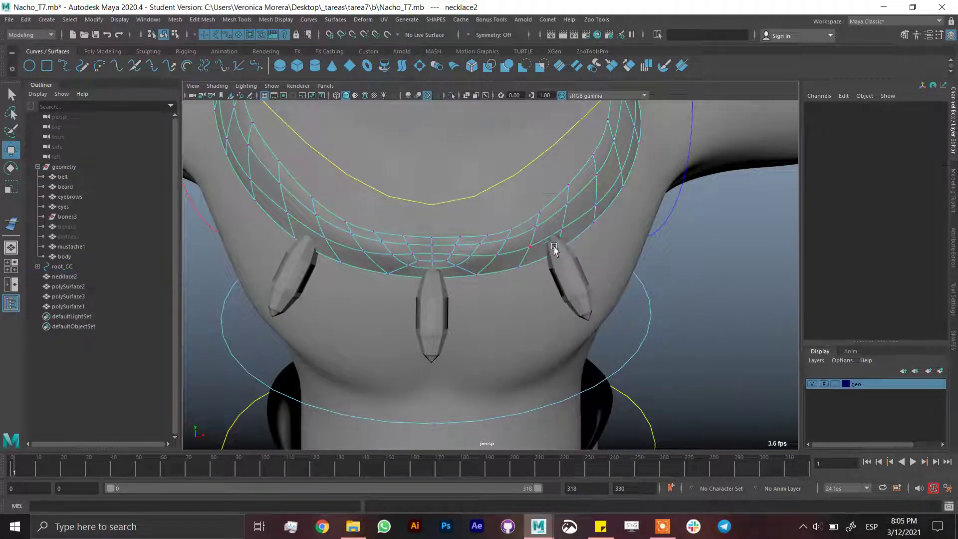
{"action": "left_click", "coordinate": [560, 230]}
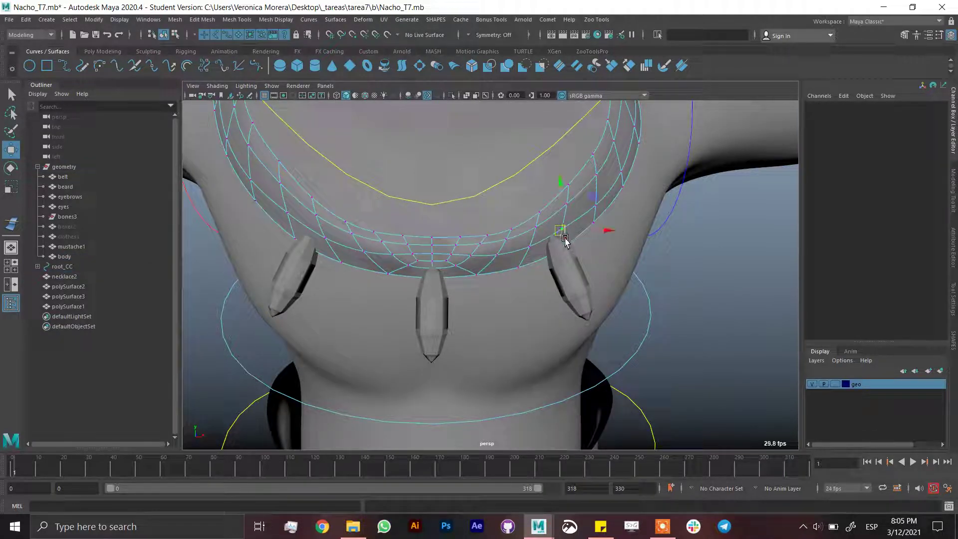
{"action": "left_click", "coordinate": [434, 274], "text": "shift"}
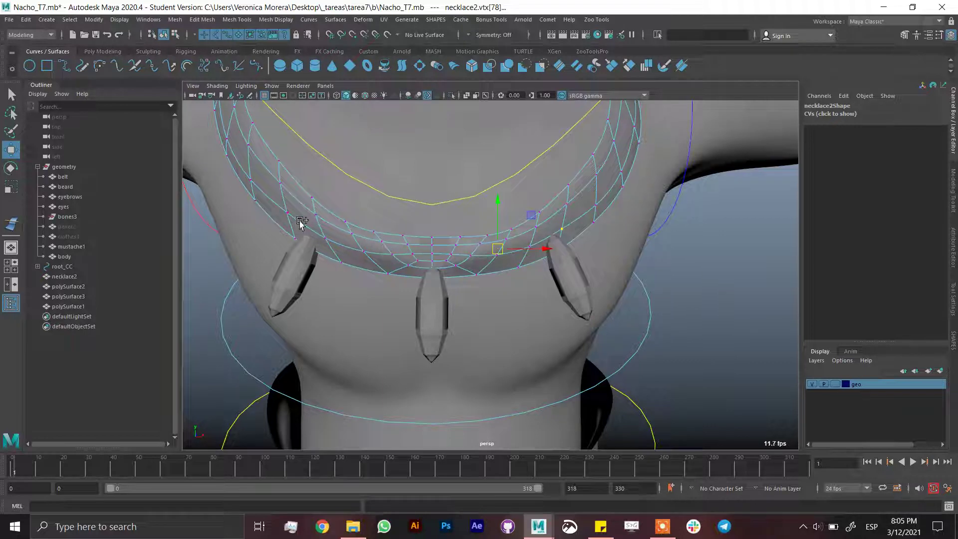
{"action": "left_click_drag", "start_coordinate": [342, 269], "coordinate": [348, 242], "text": "alt"}
{"action": "key", "text": "ctrl+z"}
{"action": "left_click", "coordinate": [319, 150], "text": "shift"}
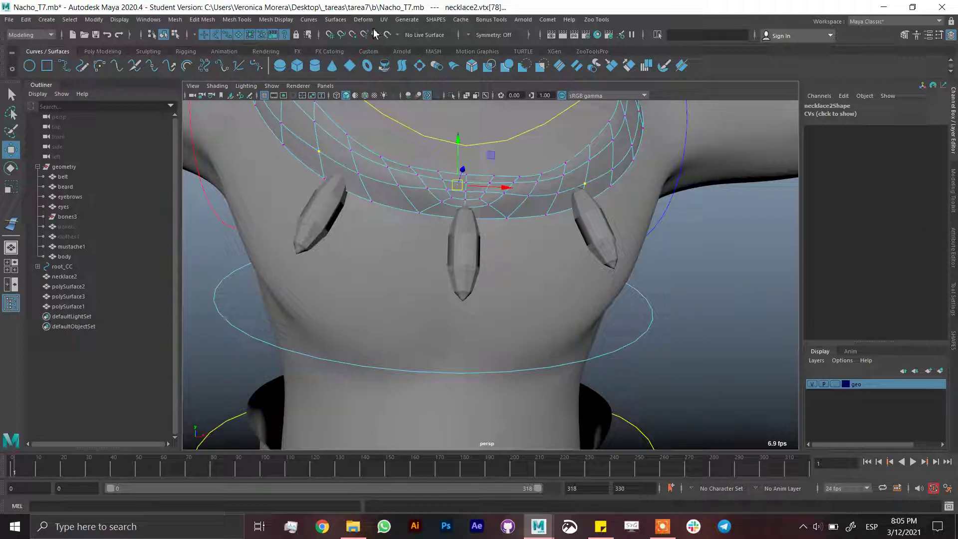
- Switch to the Rigging menu set and add Constrain > Rivet locators pinOutput to pinOutput2 on the vertices
{"action": "left_click", "coordinate": [30, 35]}
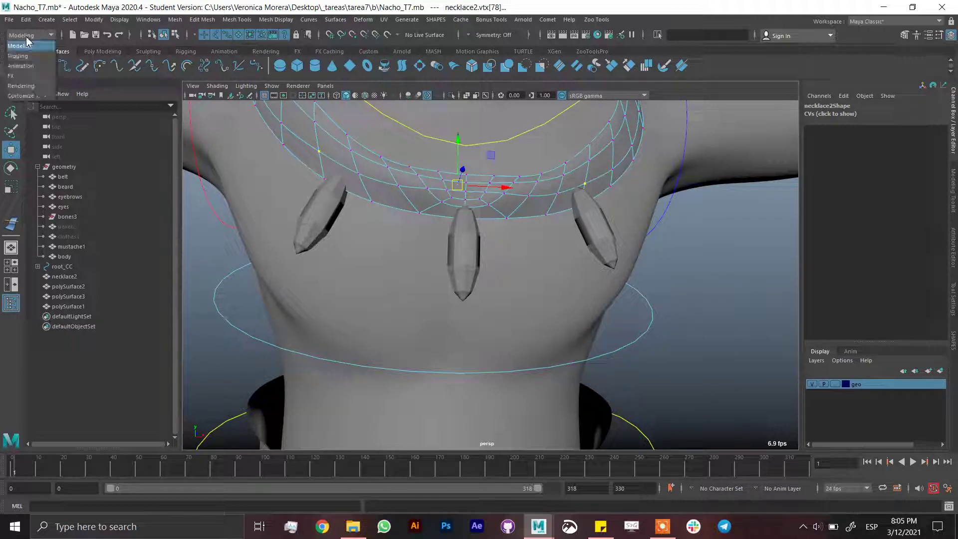
{"action": "left_click", "coordinate": [28, 43]}
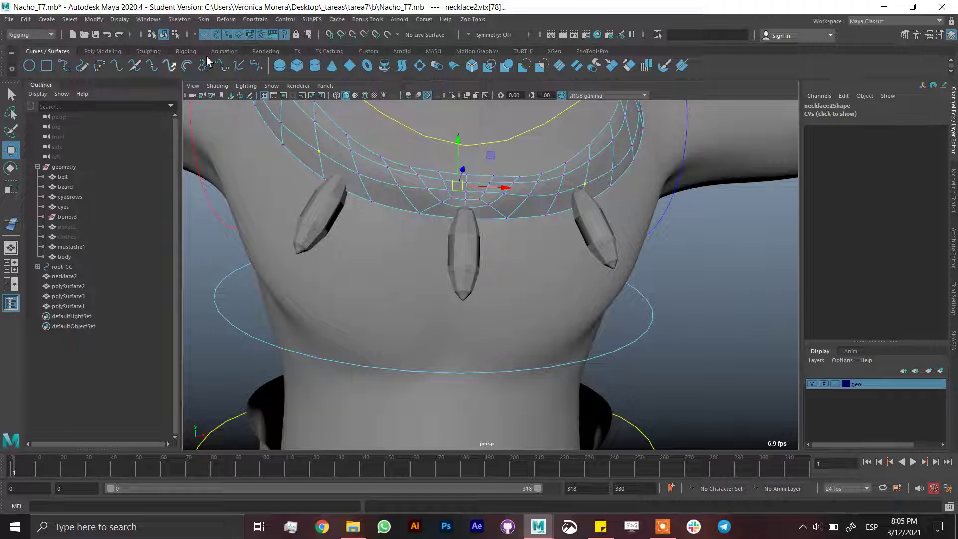
{"action": "left_click", "coordinate": [256, 20]}
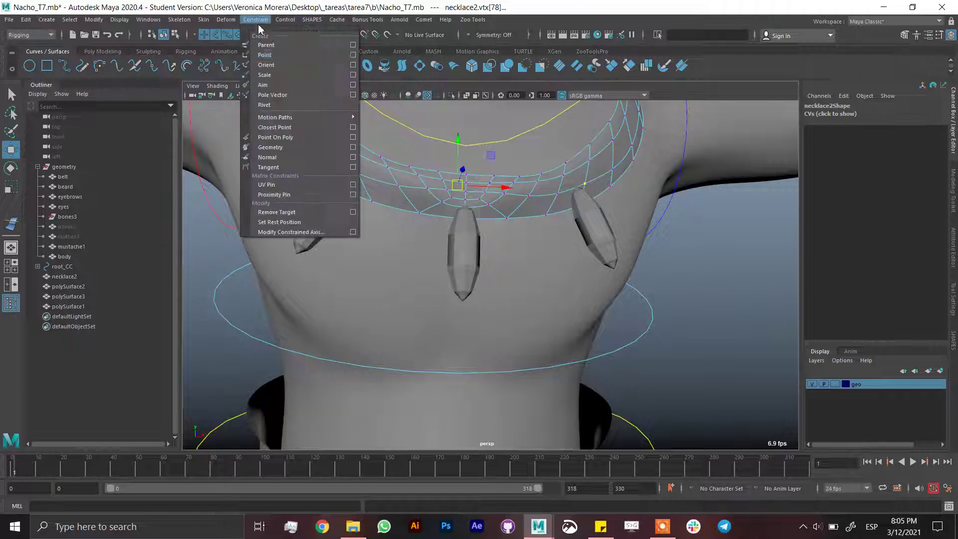
{"action": "left_click", "coordinate": [290, 109]}
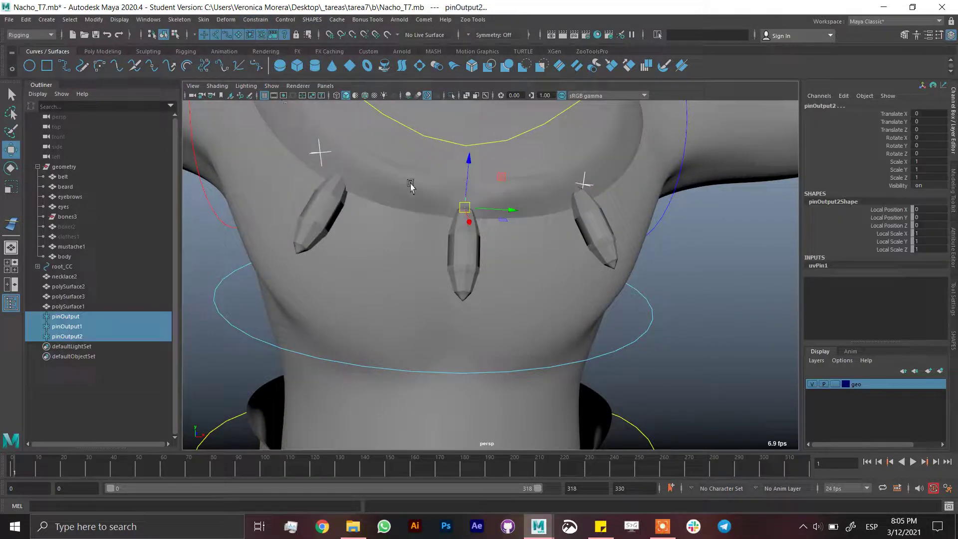
{"action": "left_click_drag", "start_coordinate": [605, 214], "coordinate": [605, 226], "text": "alt"}
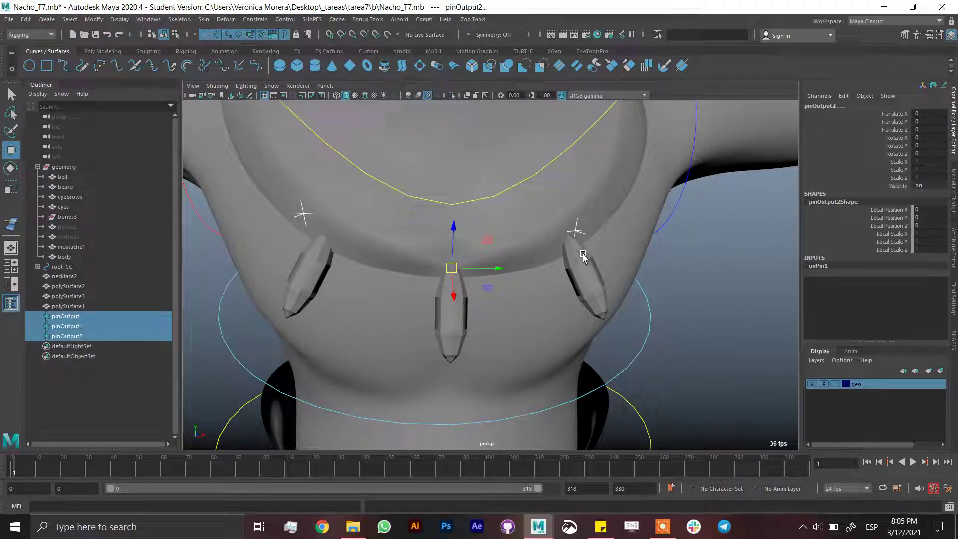
{"action": "left_click", "coordinate": [572, 232]}
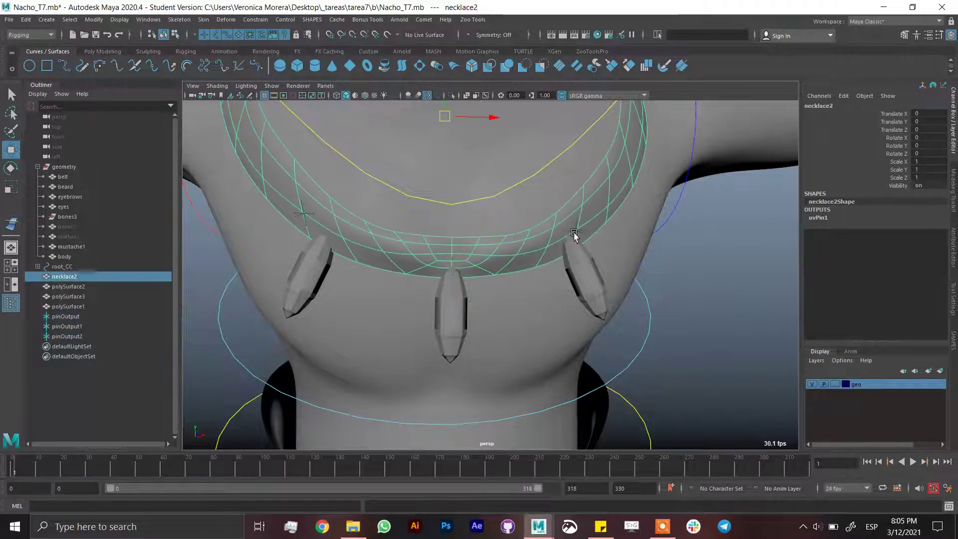
- Parent the right pendant under pinOutput and the middle pendant under pinOutput2 with P
{"action": "left_click", "coordinate": [256, 20]}
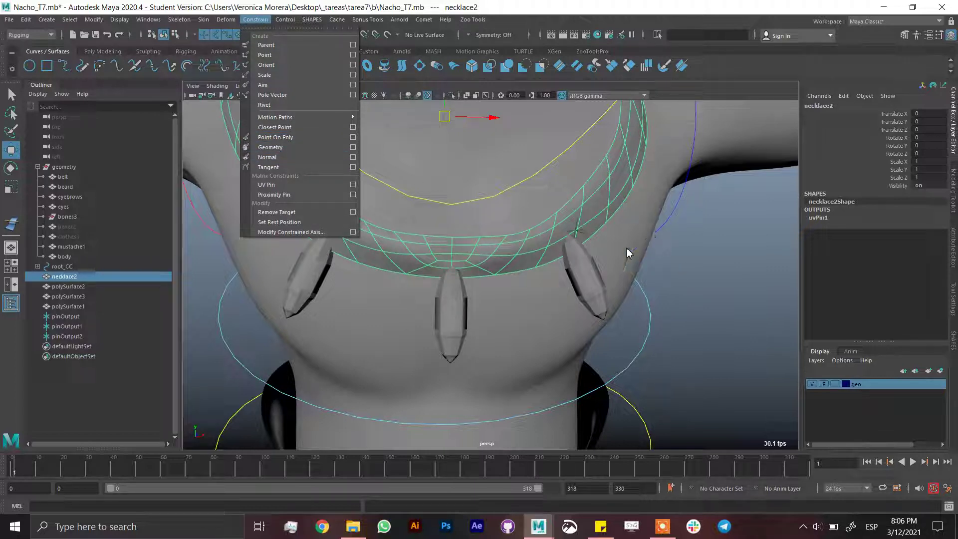
{"action": "left_click", "coordinate": [580, 263]}
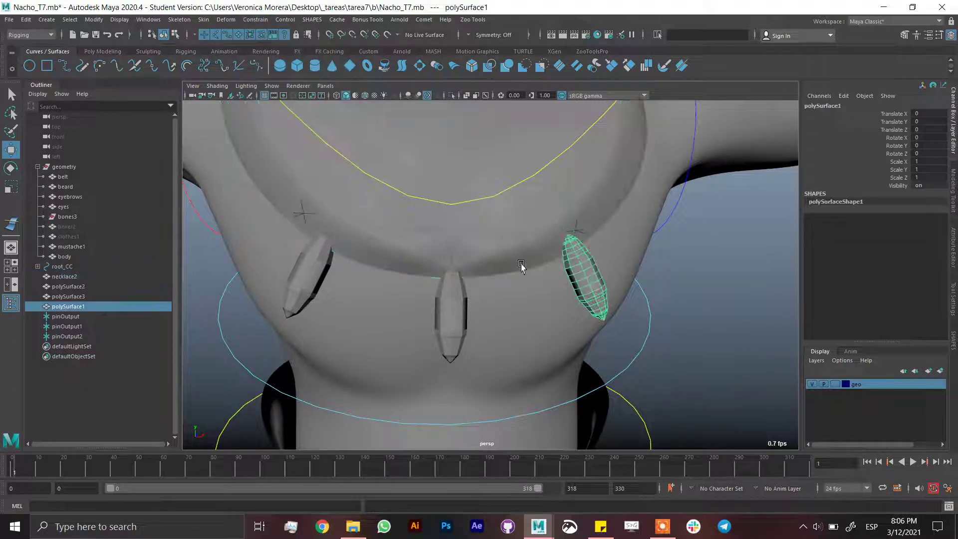
{"action": "left_click", "coordinate": [581, 233], "text": "shift"}
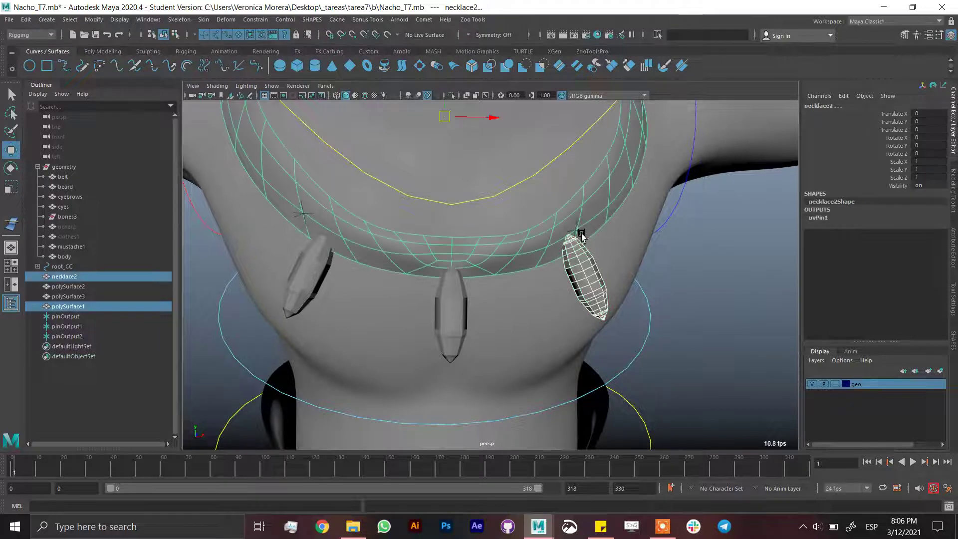
{"action": "left_click", "coordinate": [580, 233], "text": "shift"}
{"action": "left_click", "coordinate": [579, 233], "text": "shift"}
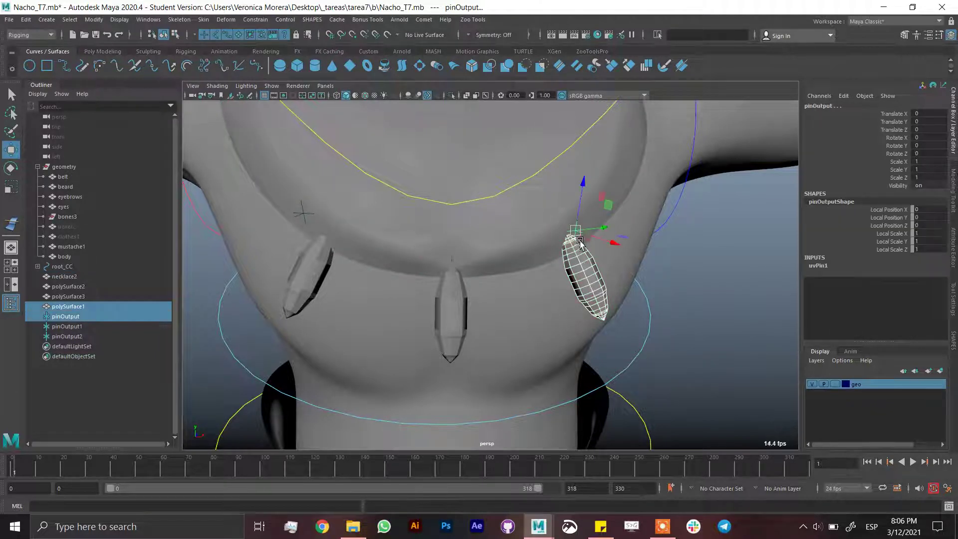
{"action": "key", "text": "p"}
{"action": "left_click", "coordinate": [452, 299]}
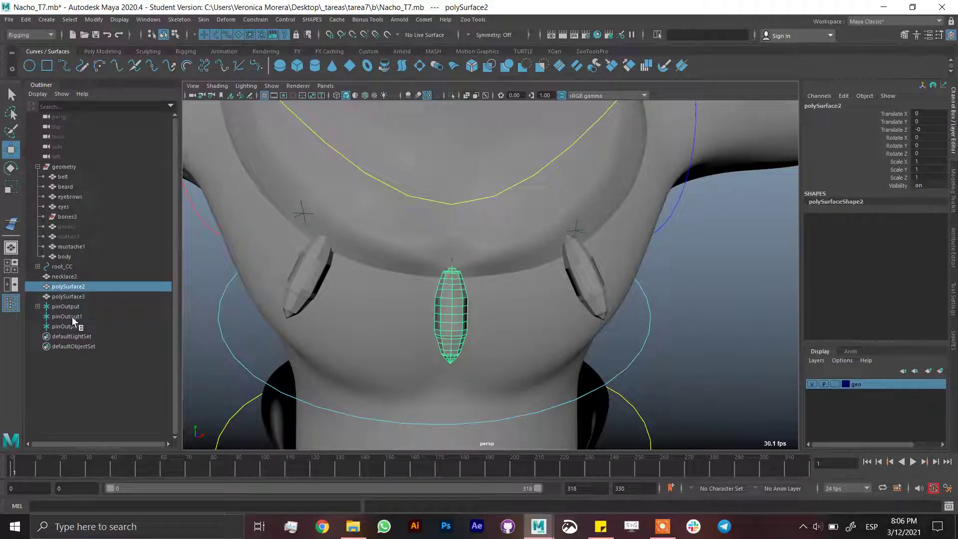
{"action": "left_click", "coordinate": [73, 317], "text": "ctrl"}
{"action": "left_click", "coordinate": [75, 317], "text": "ctrl"}
{"action": "left_click", "coordinate": [79, 327], "text": "ctrl"}
{"action": "key", "text": "p"}
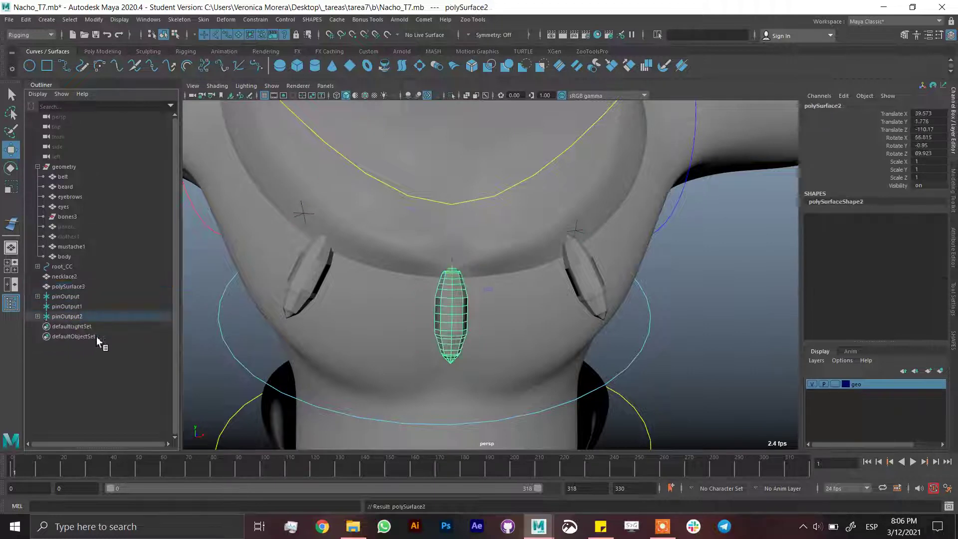
- Parent the left pendant polySurface3 under pinOutput1
{"action": "left_click", "coordinate": [307, 281]}
{"action": "left_click", "coordinate": [83, 318], "text": "ctrl"}
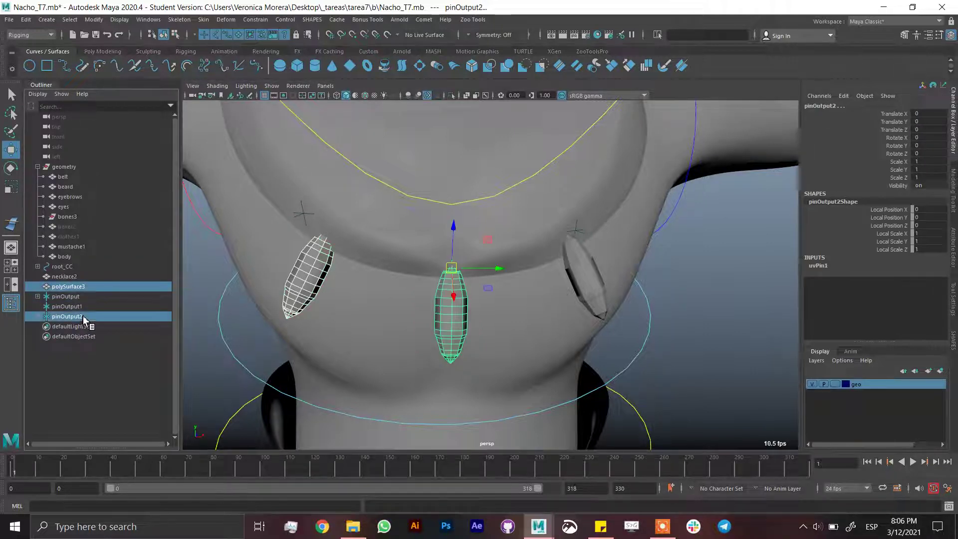
{"action": "left_click", "coordinate": [83, 318], "text": "ctrl"}
{"action": "left_click", "coordinate": [74, 306], "text": "ctrl"}
{"action": "key", "text": "p"}
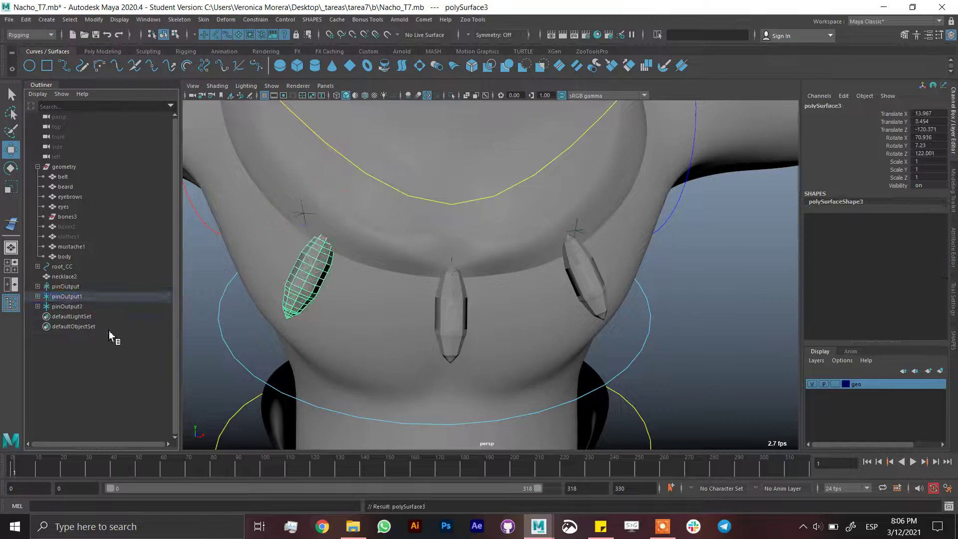
- Test pulling the necklace's bottom points downward, then undo and return to object mode
{"action": "left_click_drag", "start_coordinate": [522, 314], "coordinate": [631, 267], "text": "alt"}
{"action": "scroll", "coordinate": [628, 272], "scroll_direction": "up", "scroll_amount": 3}
{"action": "left_click", "coordinate": [413, 249]}
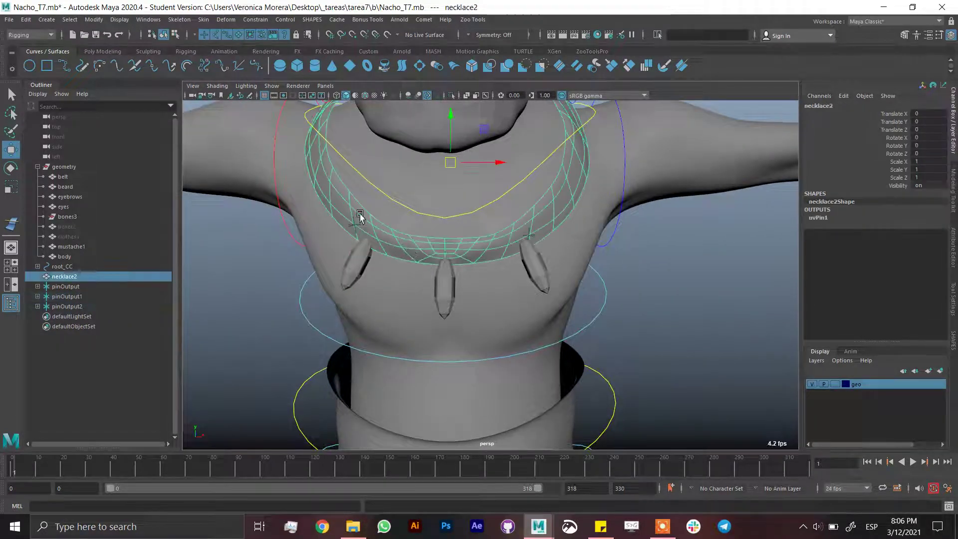
{"action": "left_click", "coordinate": [176, 35]}
{"action": "left_click_drag", "start_coordinate": [409, 227], "coordinate": [444, 318]}
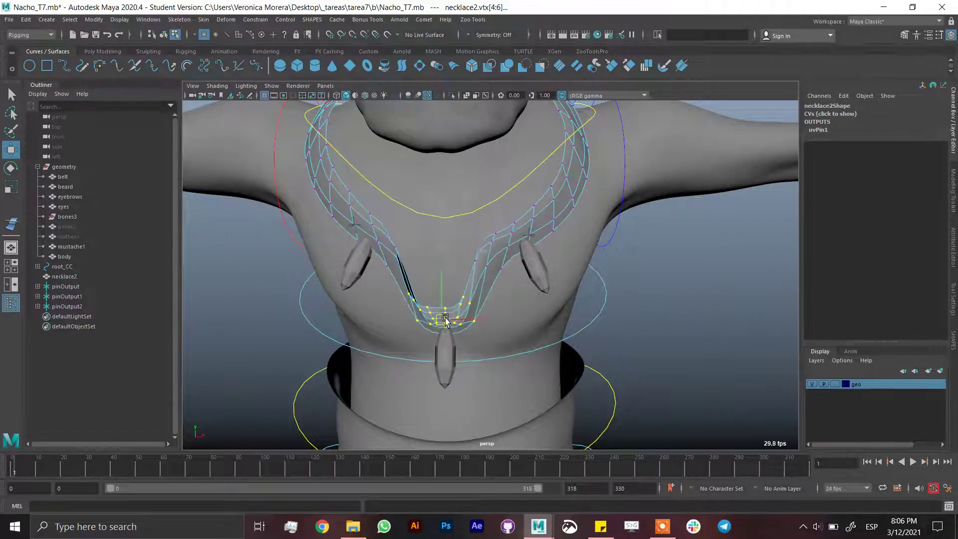
{"action": "key", "text": "ctrl+z"}
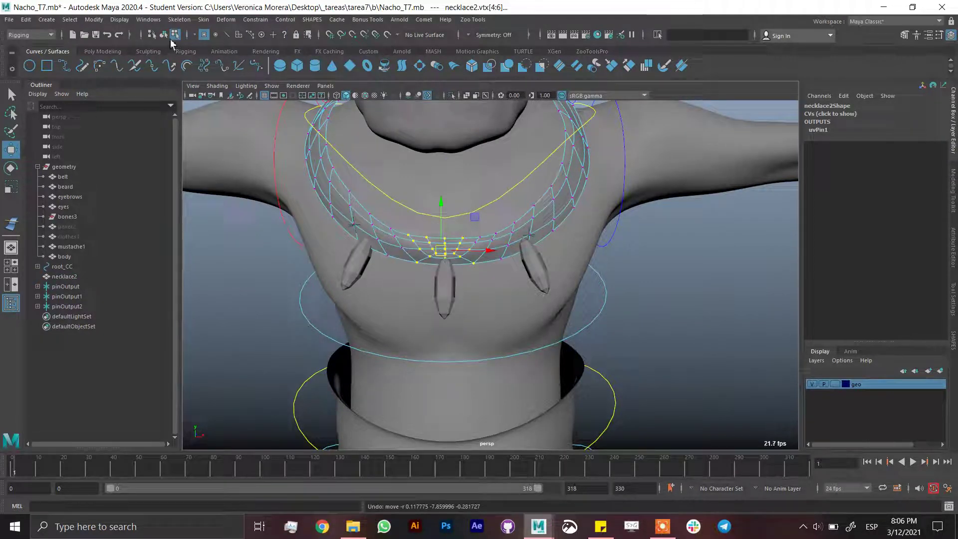
{"action": "left_click", "coordinate": [163, 34]}
{"action": "left_click", "coordinate": [690, 251]}
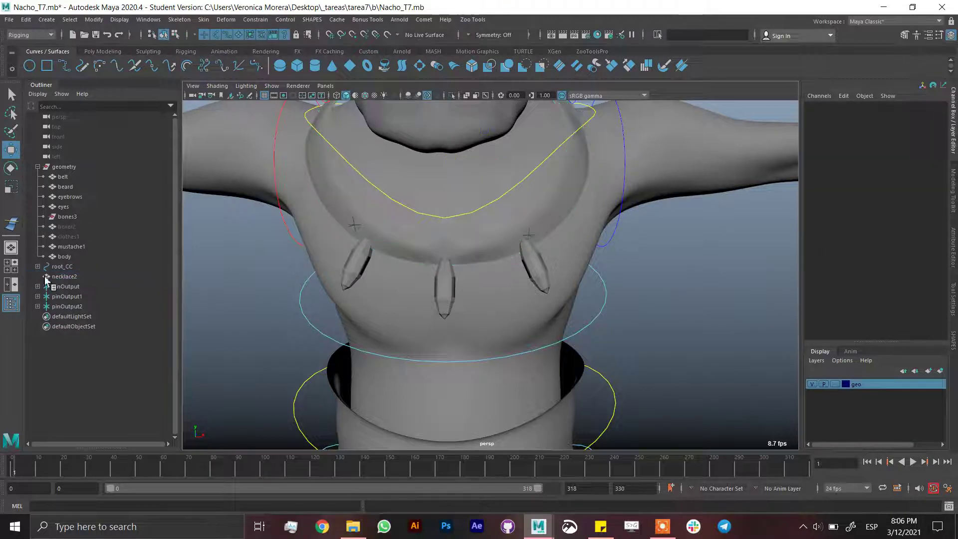
{"action": "left_click_drag", "start_coordinate": [634, 309], "coordinate": [434, 274], "text": "alt"}
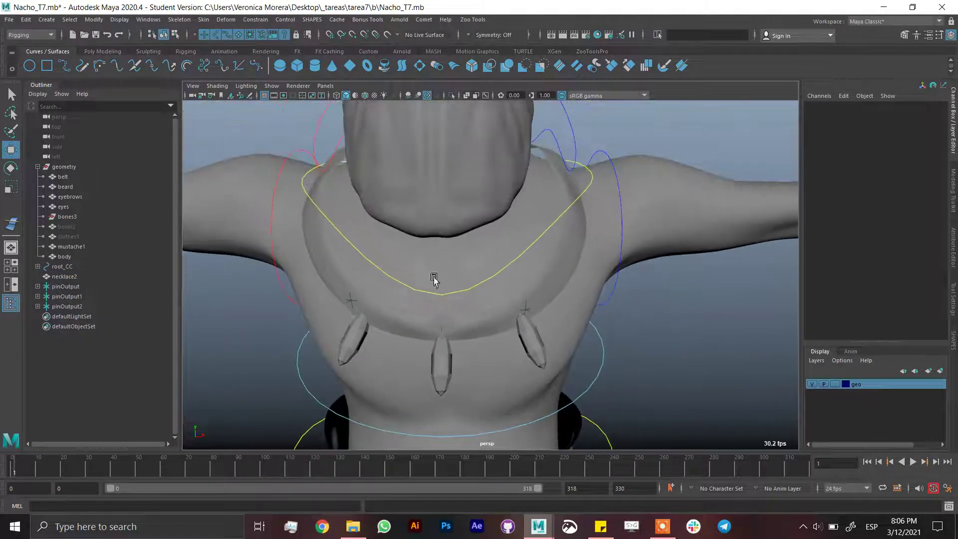
- Select an edge loop around necklace2 in edge mode
{"action": "left_click", "coordinate": [72, 306]}
{"action": "middle_click_drag", "start_coordinate": [77, 298], "coordinate": [86, 290]}
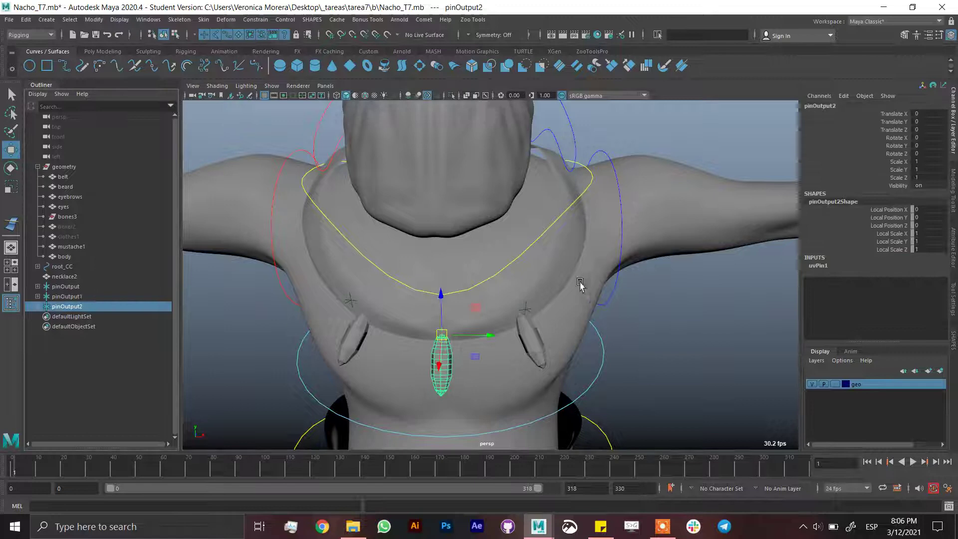
{"action": "middle_click_drag", "start_coordinate": [581, 284], "coordinate": [571, 268]}
{"action": "left_click", "coordinate": [571, 262]}
{"action": "right_click_drag", "start_coordinate": [570, 254], "coordinate": [571, 229]}
{"action": "double_click", "coordinate": [545, 299]}
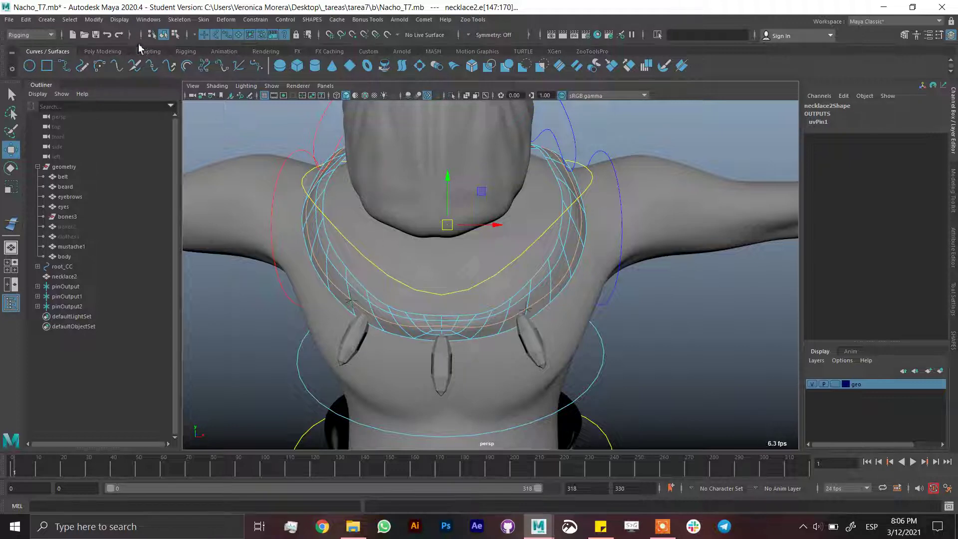
- Convert the edge loop to curve polyToCurve1, delete its history and isolate it
{"action": "left_click", "coordinate": [94, 20]}
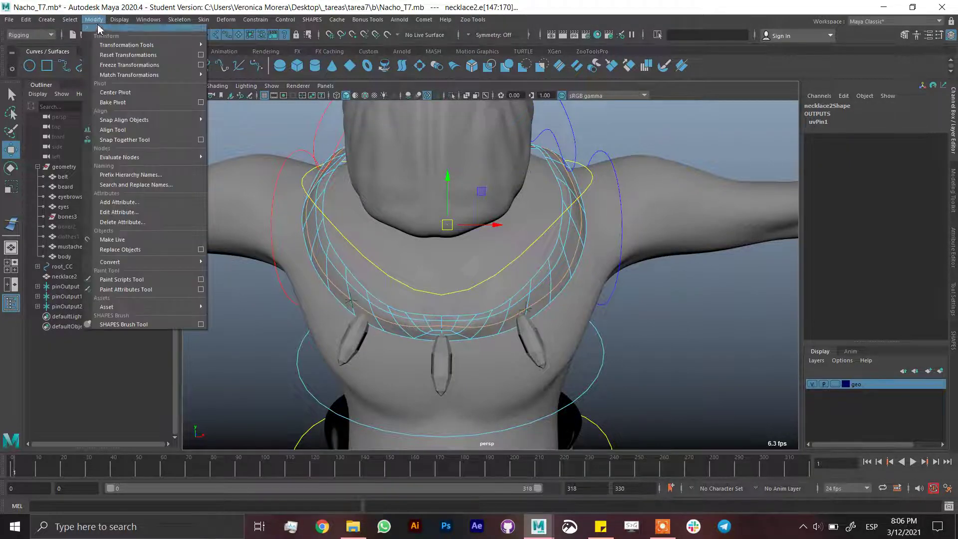
{"action": "mouse_move", "coordinate": [150, 263]}
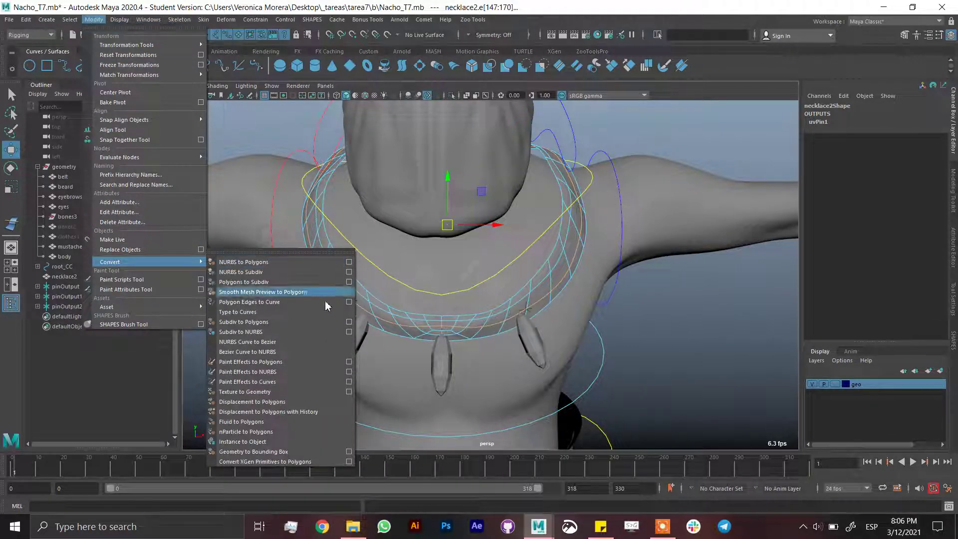
{"action": "left_click", "coordinate": [271, 301]}
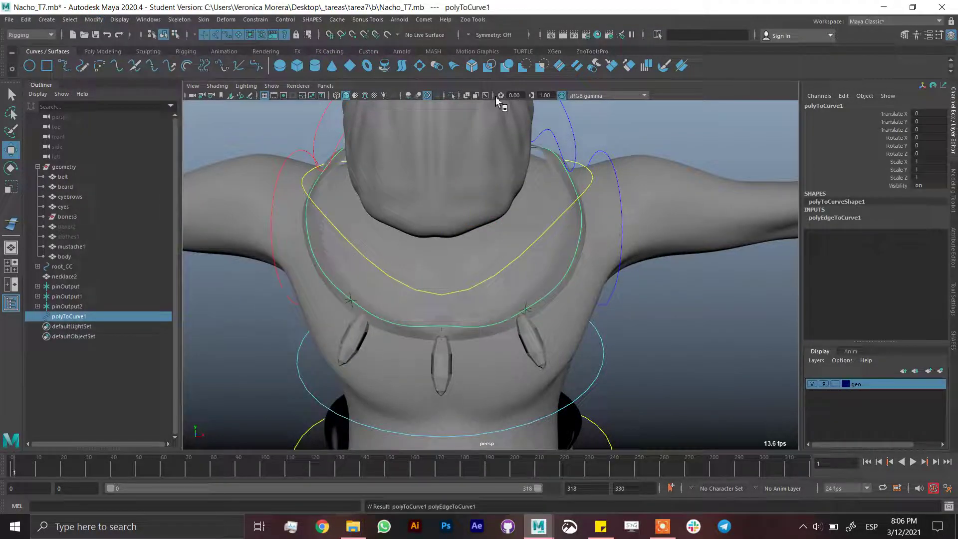
{"action": "key", "text": "alt+shift+d"}
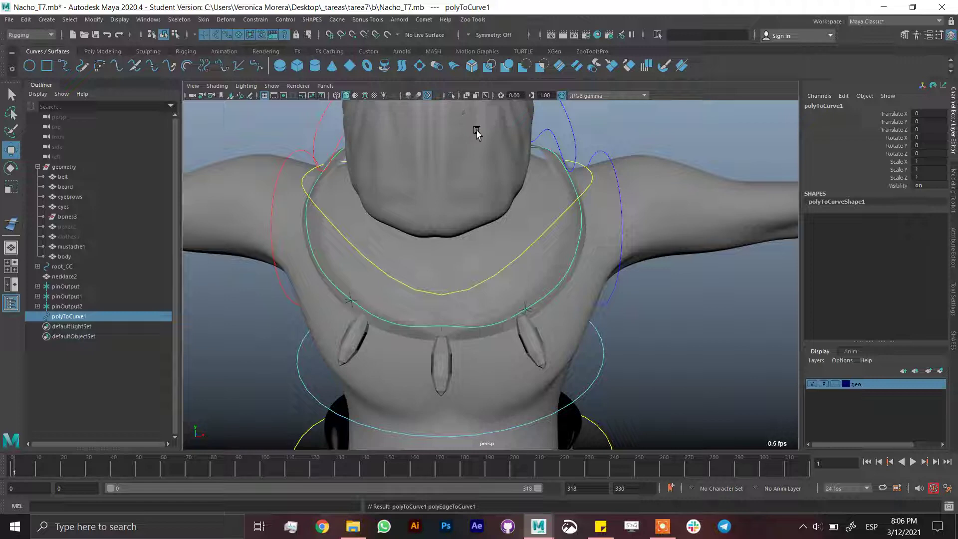
{"action": "left_click", "coordinate": [451, 95]}
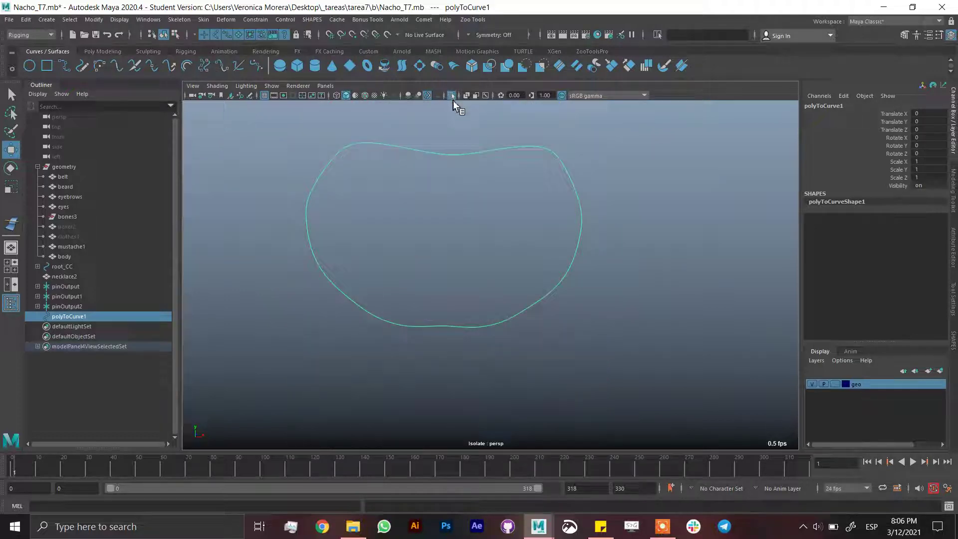
{"action": "left_click", "coordinate": [175, 34]}
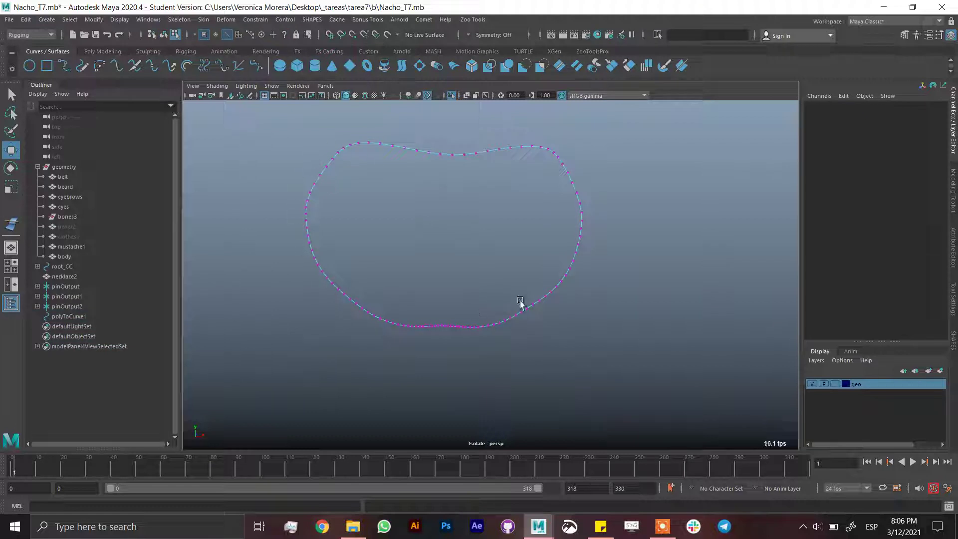
{"action": "left_click", "coordinate": [163, 34]}
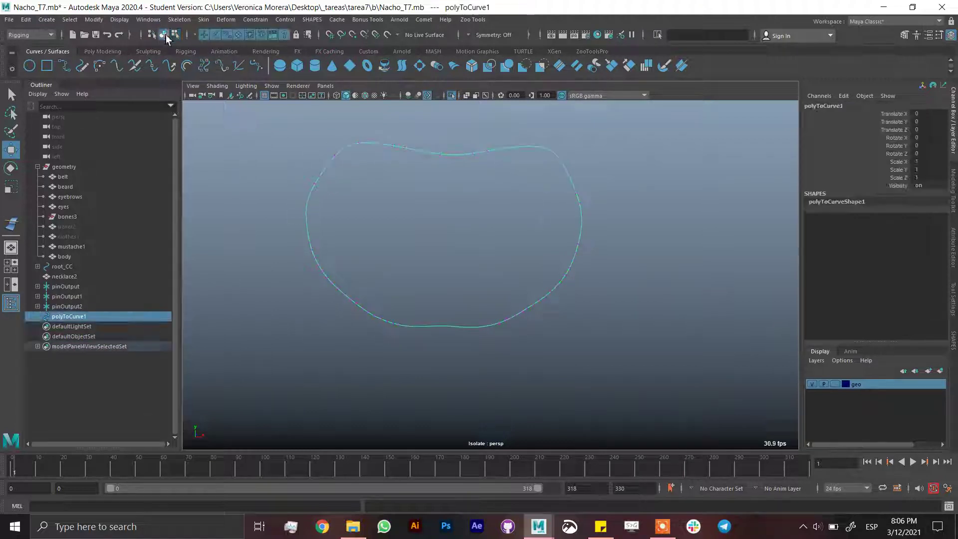
- Rebuild polyToCurve1 from the Modeling Curves menu with 8 spans
{"action": "left_click", "coordinate": [30, 35]}
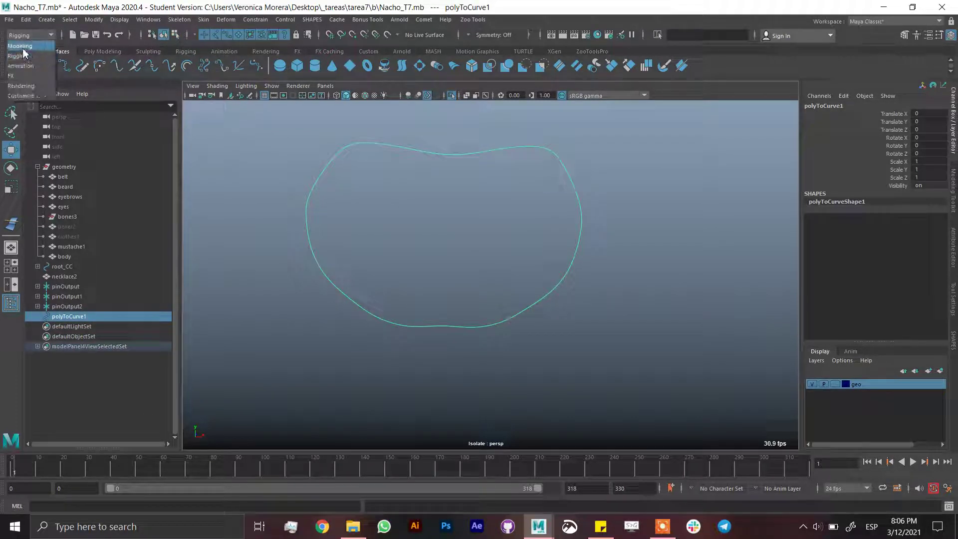
{"action": "left_click", "coordinate": [22, 44]}
{"action": "left_click", "coordinate": [308, 20]}
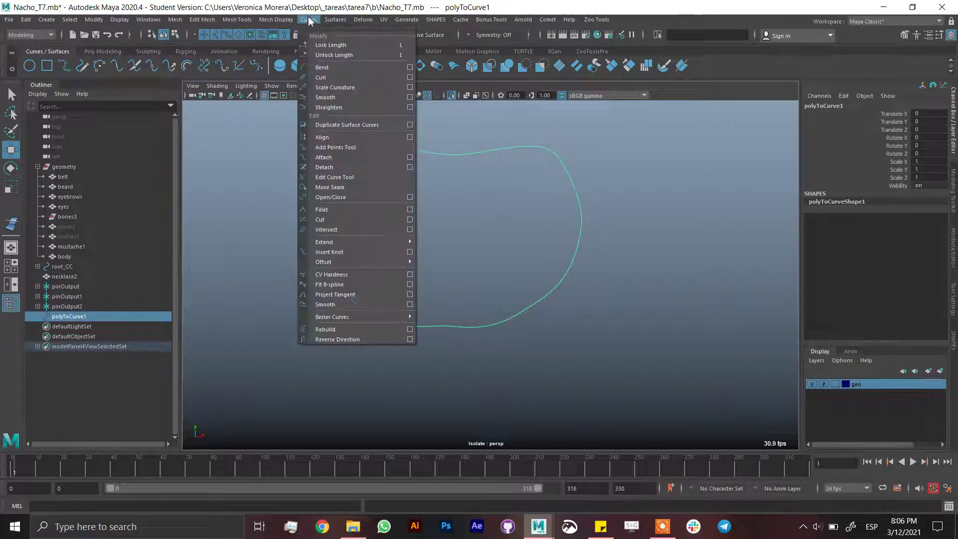
{"action": "left_click", "coordinate": [409, 329]}
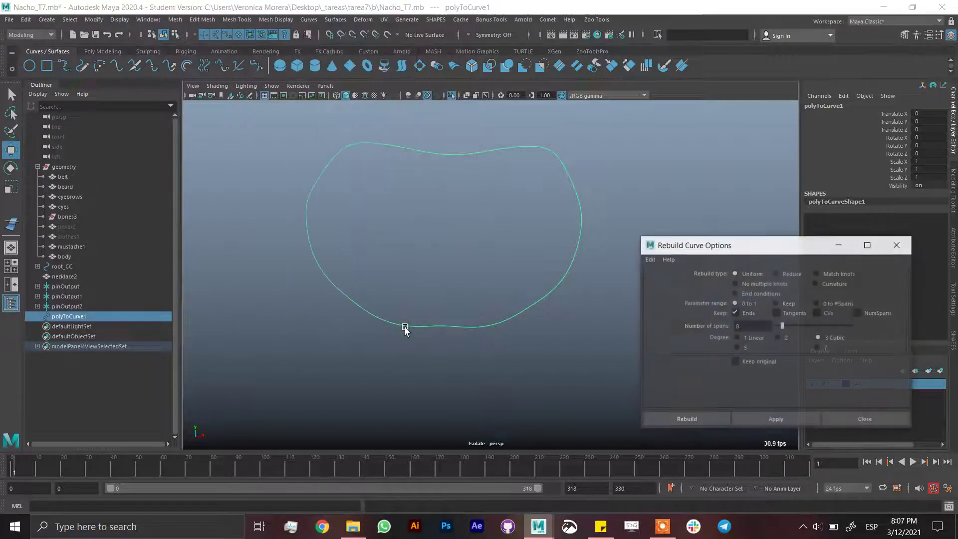
{"action": "double_click", "coordinate": [739, 327]}
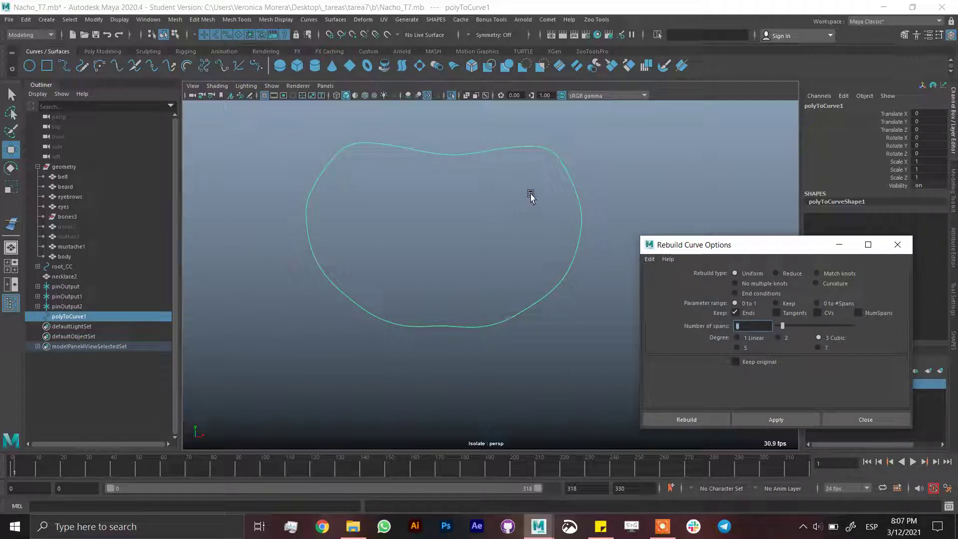
{"action": "left_click", "coordinate": [451, 96]}
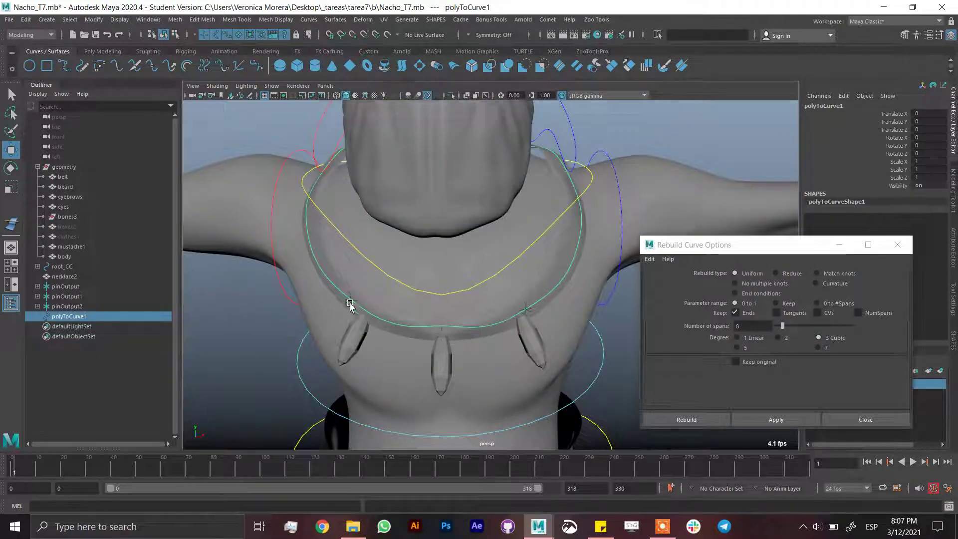
{"action": "left_click", "coordinate": [783, 424]}
- Select polyToCurve1, then add necklace2 and pinOutput, pinOutput1 and pinOutput2
{"action": "left_click", "coordinate": [826, 419]}
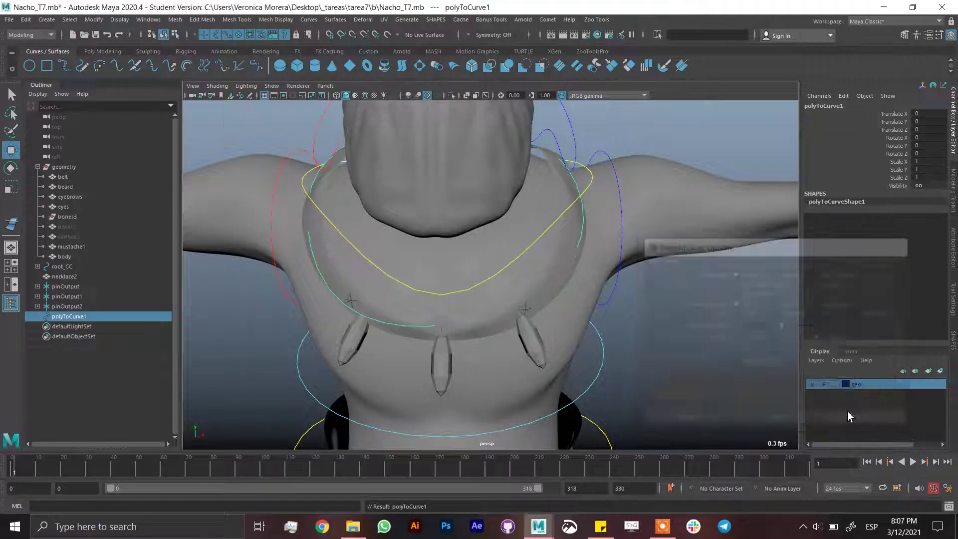
{"action": "left_click", "coordinate": [176, 35]}
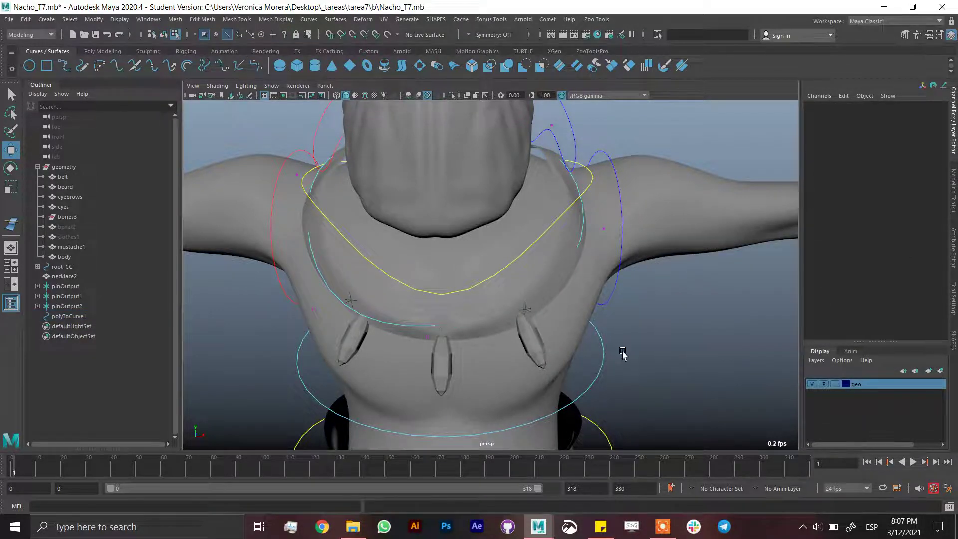
{"action": "mouse_move", "coordinate": [620, 352]}
{"action": "left_mouse_down", "text": "alt"}
{"action": "mouse_move", "coordinate": [647, 363]}
{"action": "mouse_move", "coordinate": [621, 339]}
{"action": "left_mouse_up", "text": "alt"}
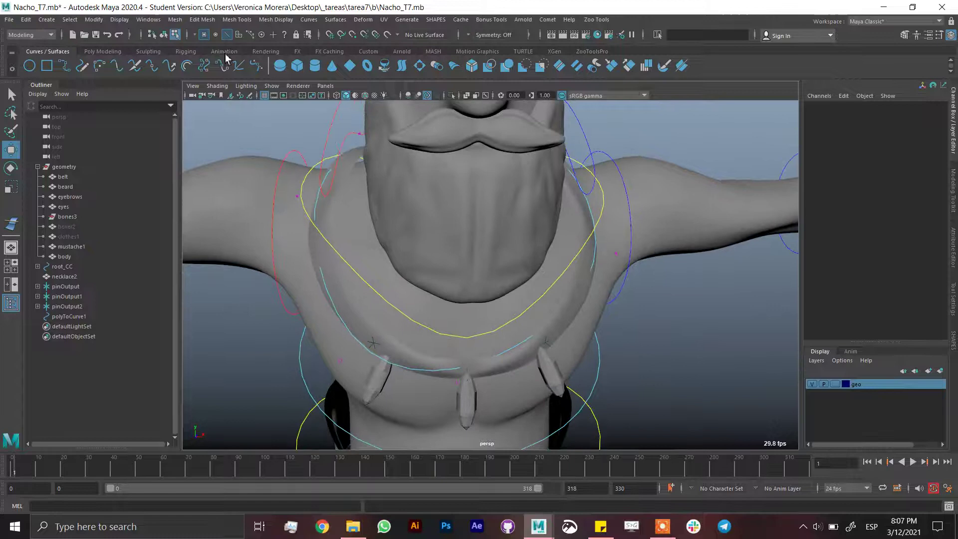
{"action": "key", "text": "F8"}
{"action": "left_click", "coordinate": [70, 316]}
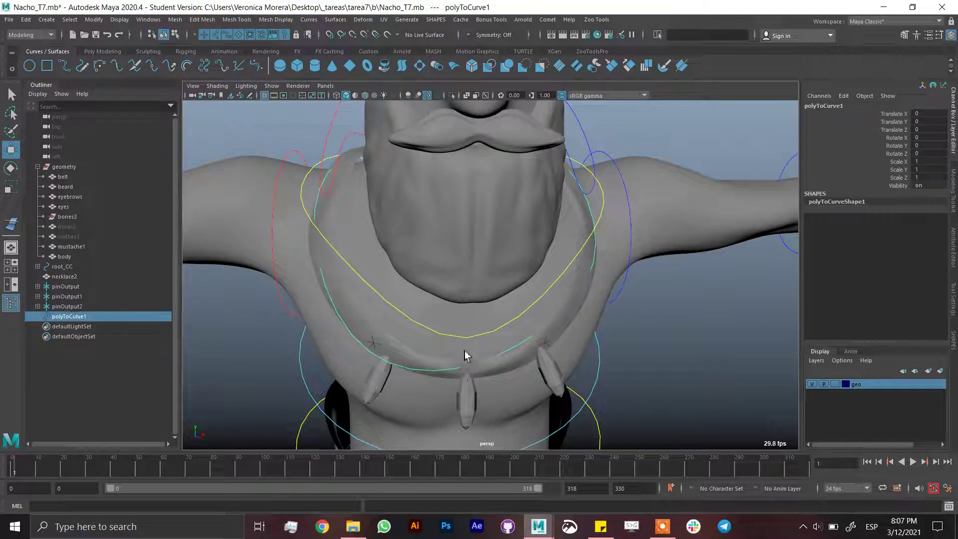
{"action": "left_click", "coordinate": [499, 373], "text": "shift"}
{"action": "key", "text": "ctrl+z"}
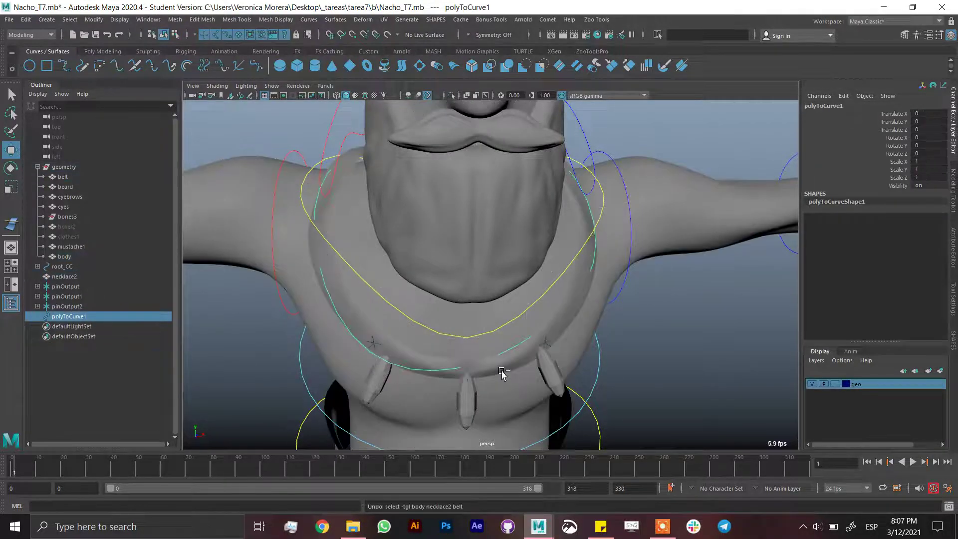
{"action": "left_click", "coordinate": [565, 317], "text": "shift"}
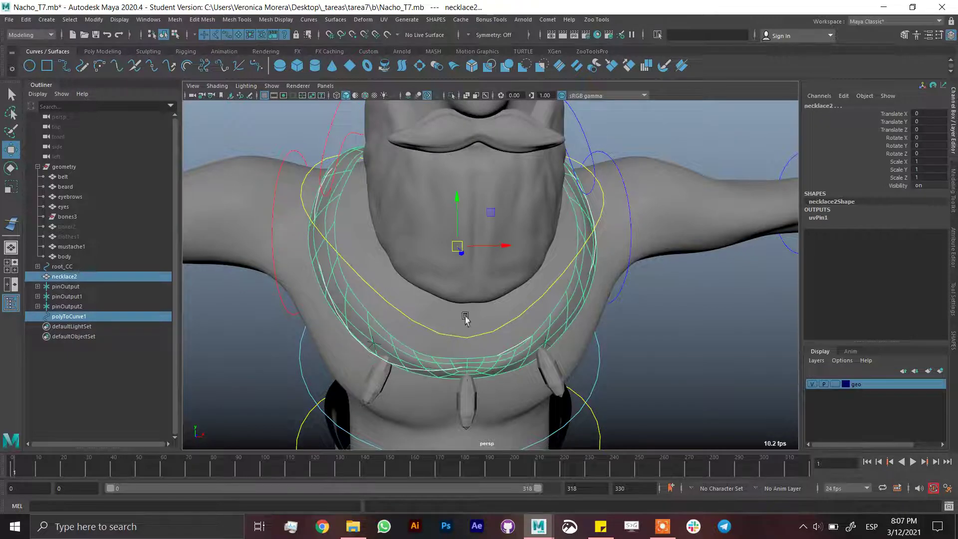
{"action": "left_click", "coordinate": [67, 305], "text": "shift"}
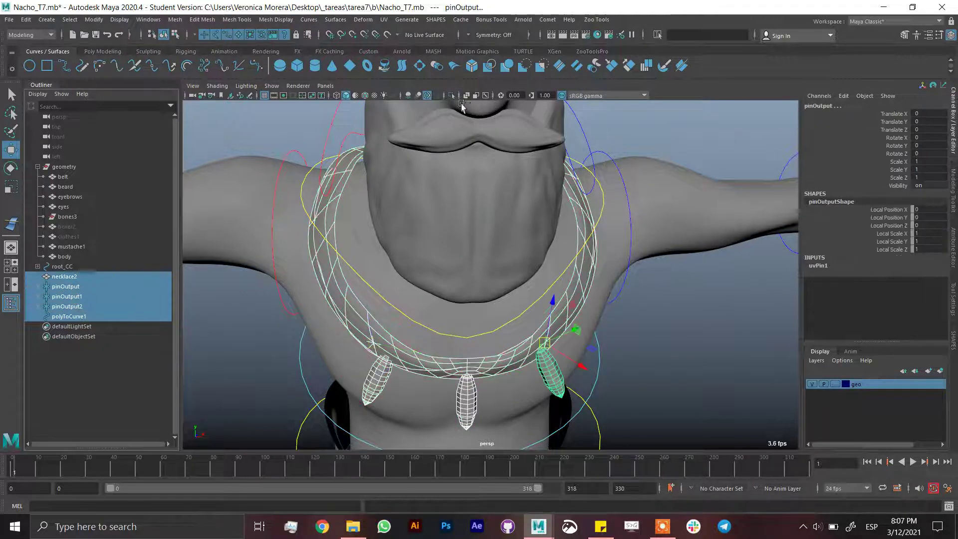
- Isolate the selection and lower one polyToCurve1 control point onto the band
{"action": "left_click", "coordinate": [451, 95]}
{"action": "left_click", "coordinate": [662, 327]}
{"action": "left_click_drag", "start_coordinate": [663, 308], "coordinate": [685, 319], "text": "alt"}
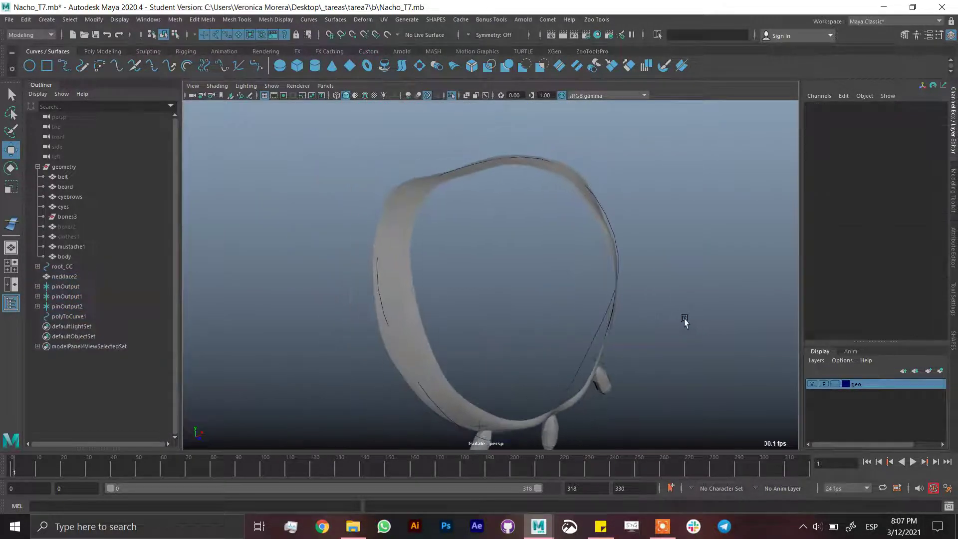
{"action": "left_click", "coordinate": [582, 359]}
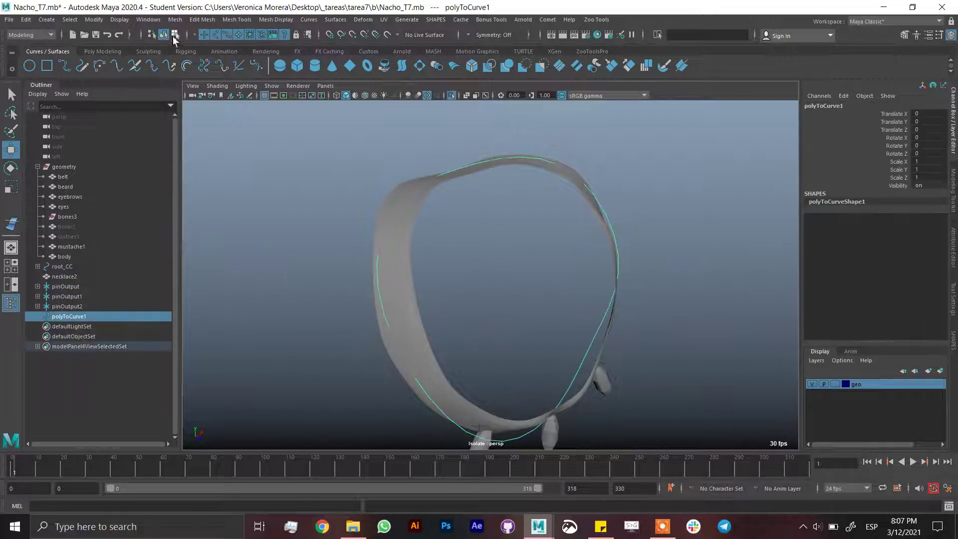
{"action": "left_click", "coordinate": [175, 34]}
{"action": "left_click", "coordinate": [592, 335]}
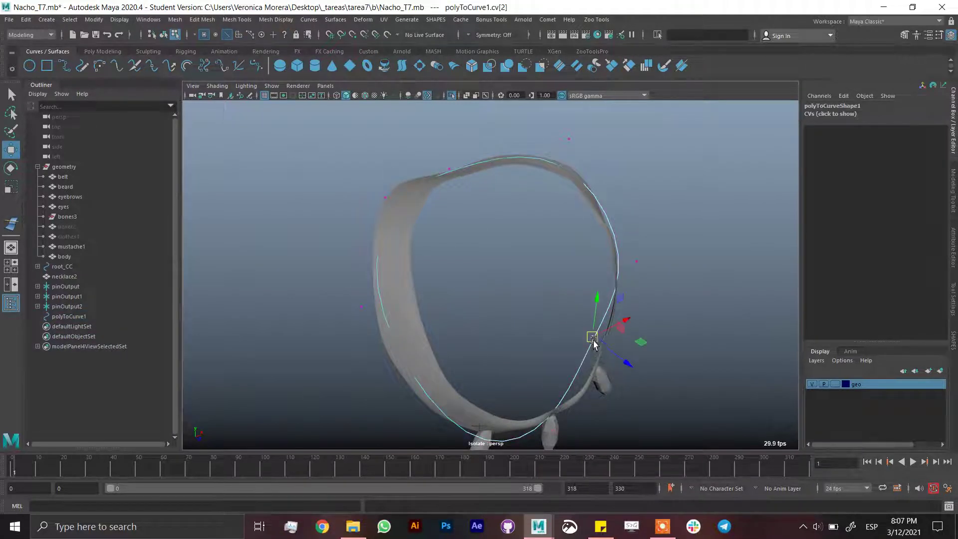
{"action": "left_click_drag", "start_coordinate": [591, 336], "coordinate": [599, 366]}
- Adjust the lower-left, bottom and left control points to follow the band's centre
{"action": "left_click_drag", "start_coordinate": [603, 309], "coordinate": [382, 349], "text": "alt"}
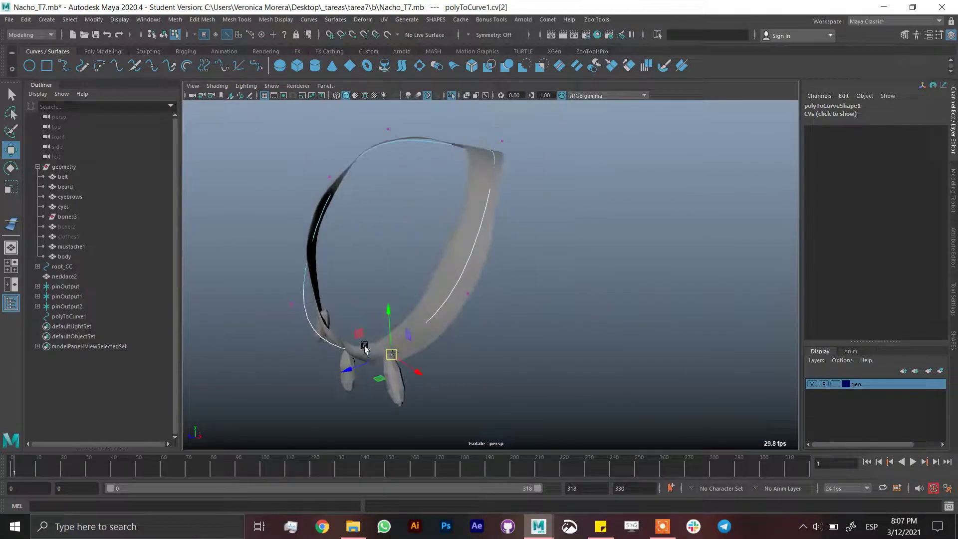
{"action": "left_click_drag", "start_coordinate": [342, 381], "coordinate": [461, 363], "text": "alt"}
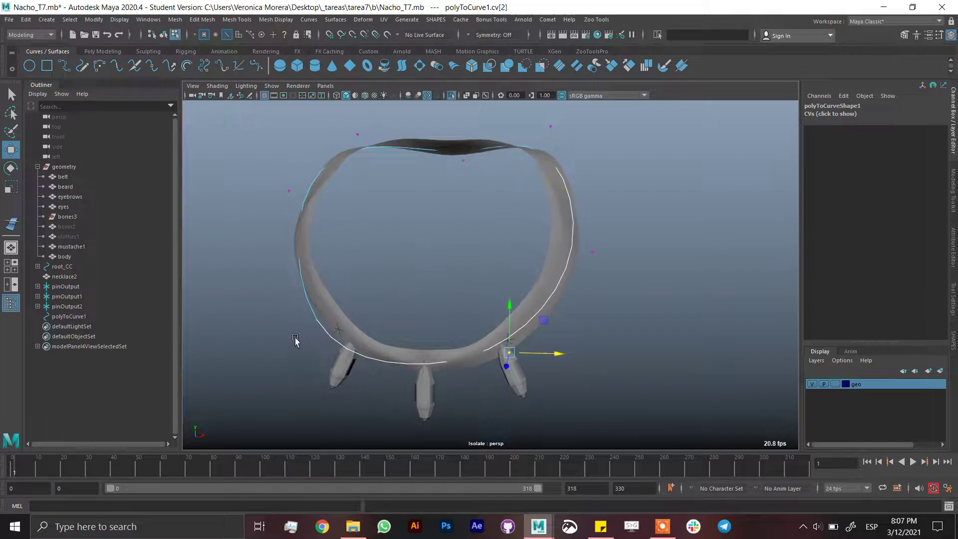
{"action": "left_click_drag", "start_coordinate": [295, 339], "coordinate": [339, 363]}
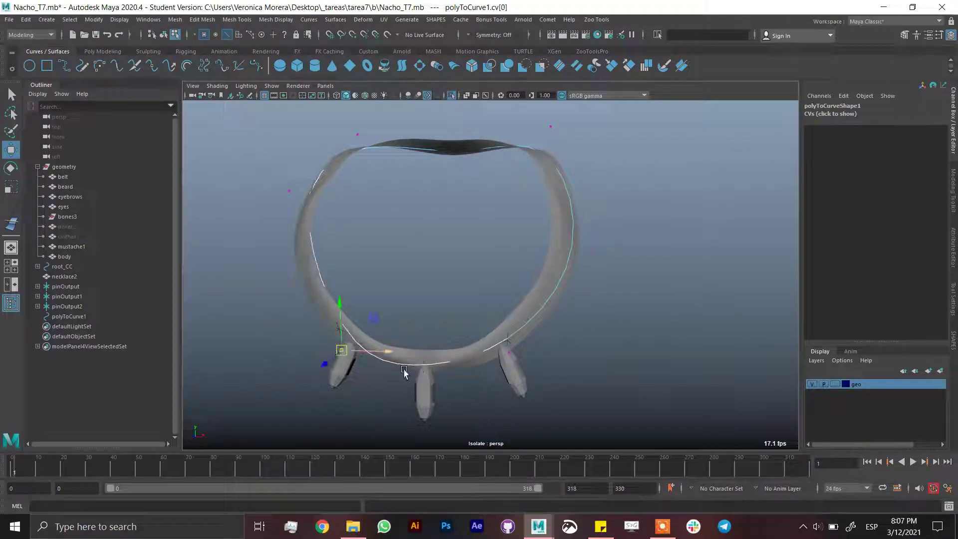
{"action": "left_click_drag", "start_coordinate": [405, 372], "coordinate": [474, 342], "text": "alt"}
{"action": "left_click", "coordinate": [458, 416]}
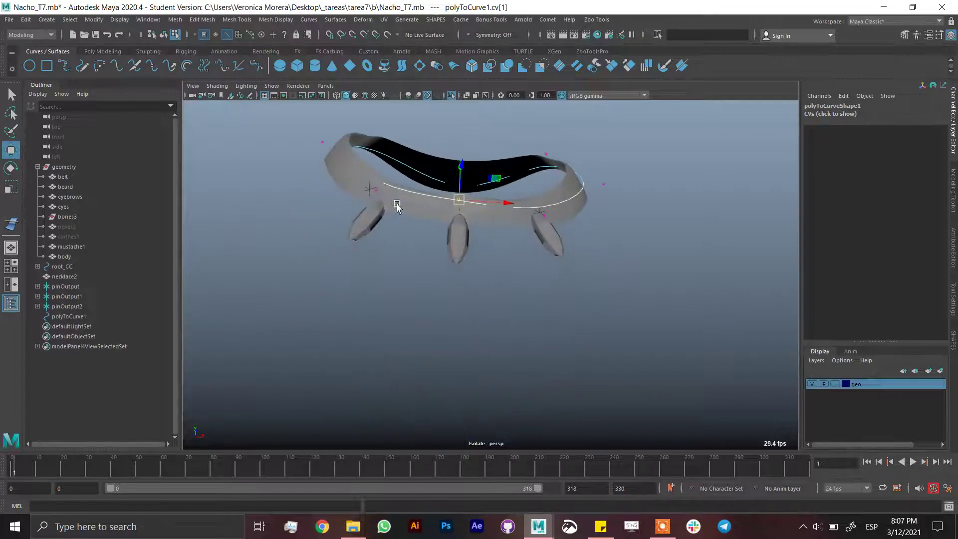
{"action": "left_click", "coordinate": [373, 181]}
{"action": "left_click_drag", "start_coordinate": [373, 181], "coordinate": [519, 309]}
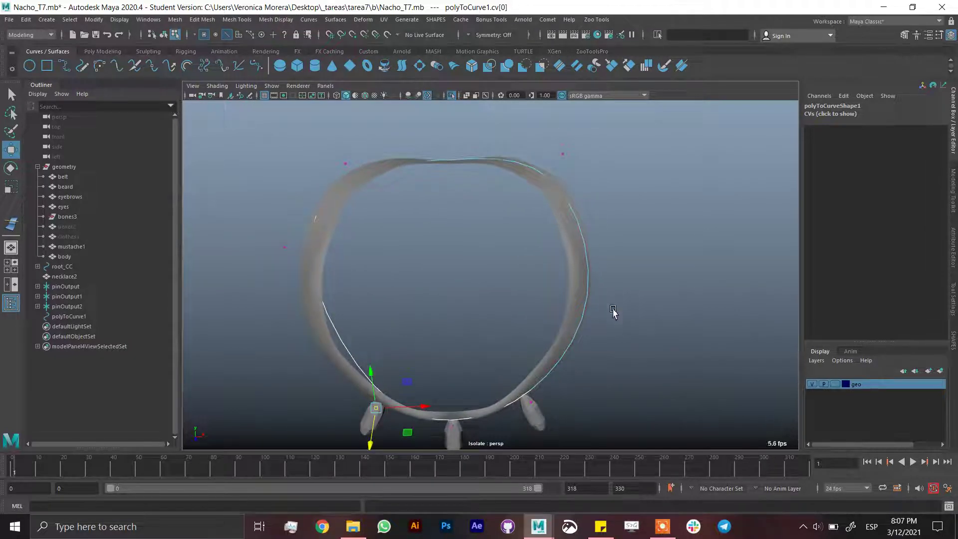
{"action": "left_click", "coordinate": [279, 251]}
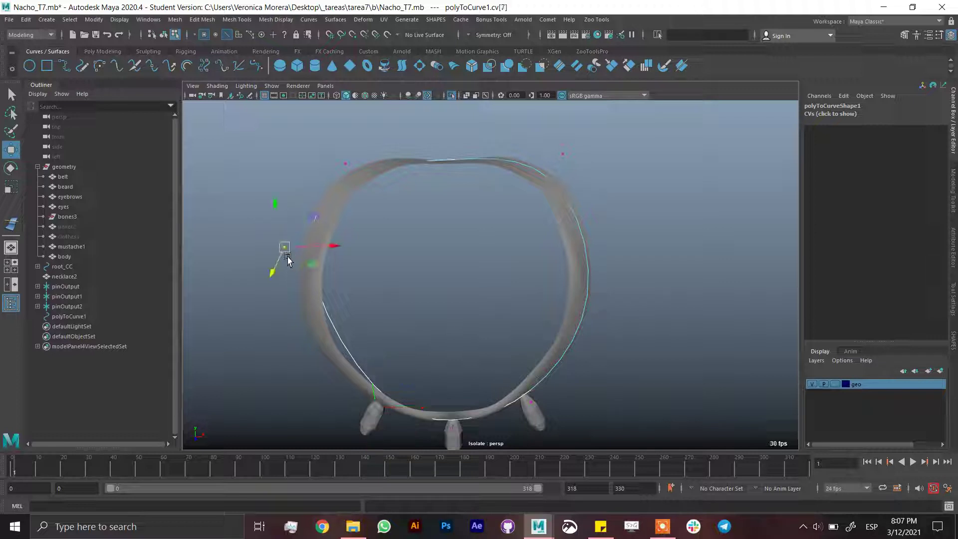
{"action": "left_click_drag", "start_coordinate": [280, 249], "coordinate": [294, 298]}
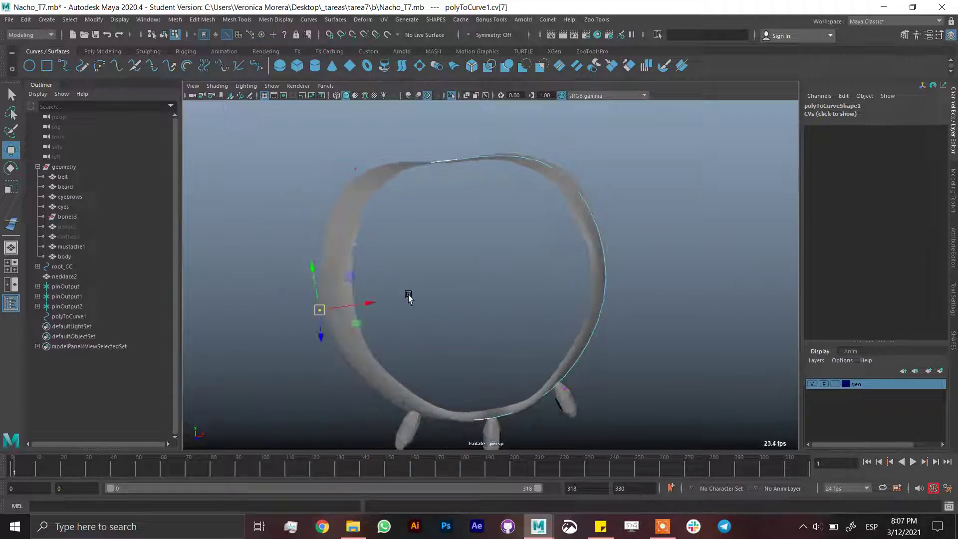
{"action": "left_click_drag", "start_coordinate": [408, 297], "coordinate": [394, 278], "text": "alt"}
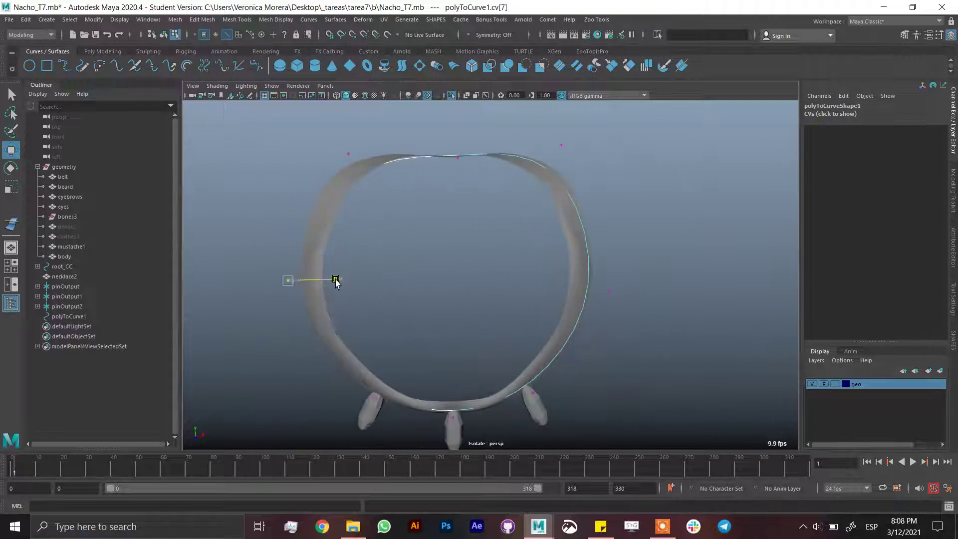
{"action": "left_click_drag", "start_coordinate": [336, 282], "coordinate": [497, 205], "text": "alt"}
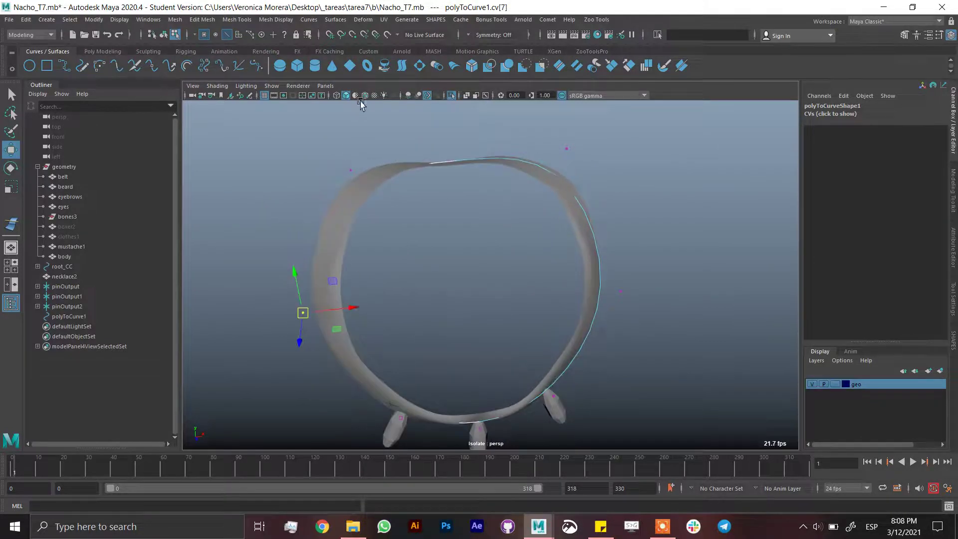
- In wireframe, check the curve's top, upper-left and upper-right control points
{"action": "left_click", "coordinate": [337, 95]}
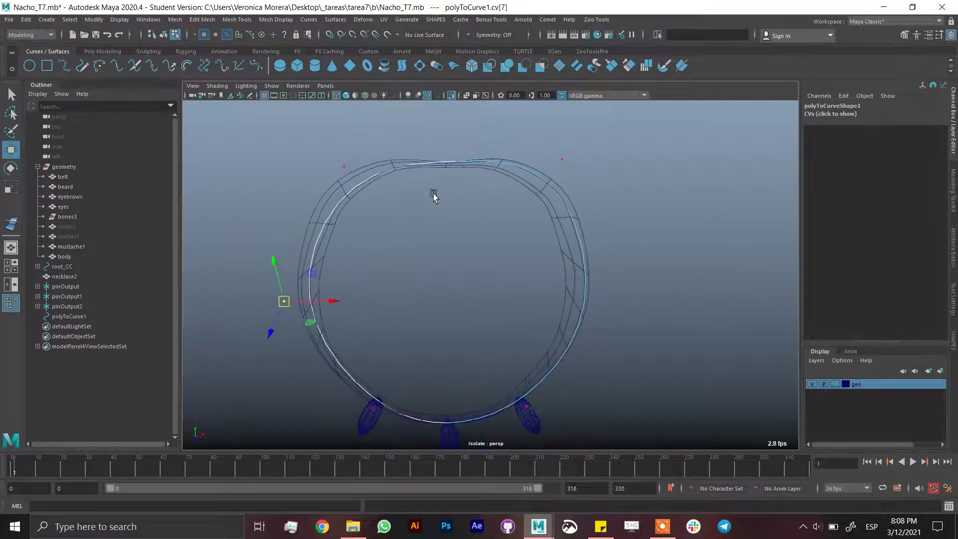
{"action": "left_click", "coordinate": [472, 164]}
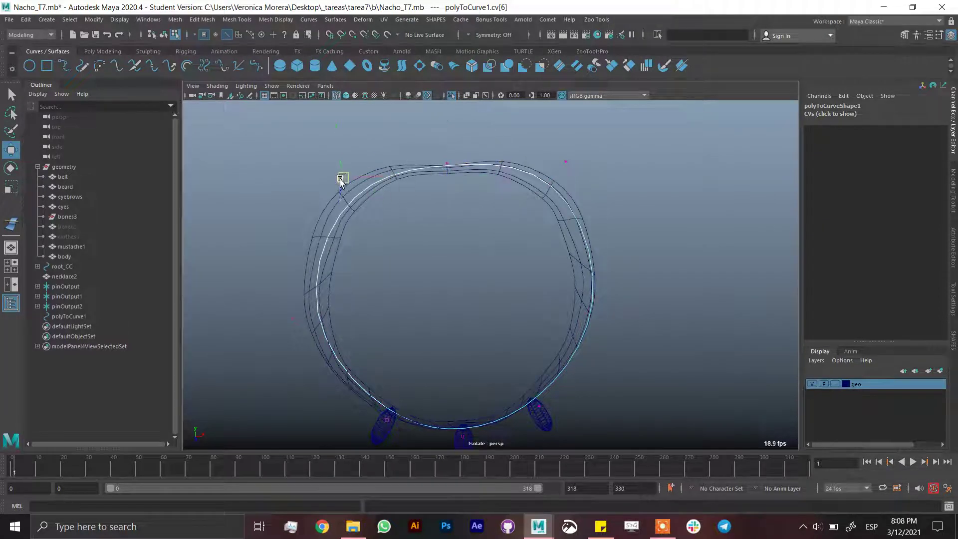
{"action": "left_click", "coordinate": [329, 180]}
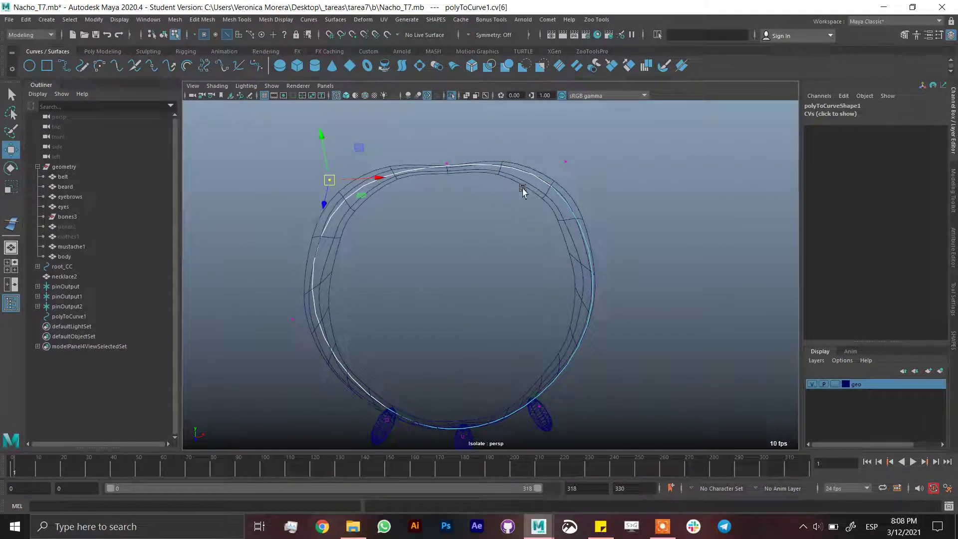
{"action": "left_click", "coordinate": [566, 161]}
{"action": "left_click", "coordinate": [567, 161]}
{"action": "left_click", "coordinate": [567, 161]}
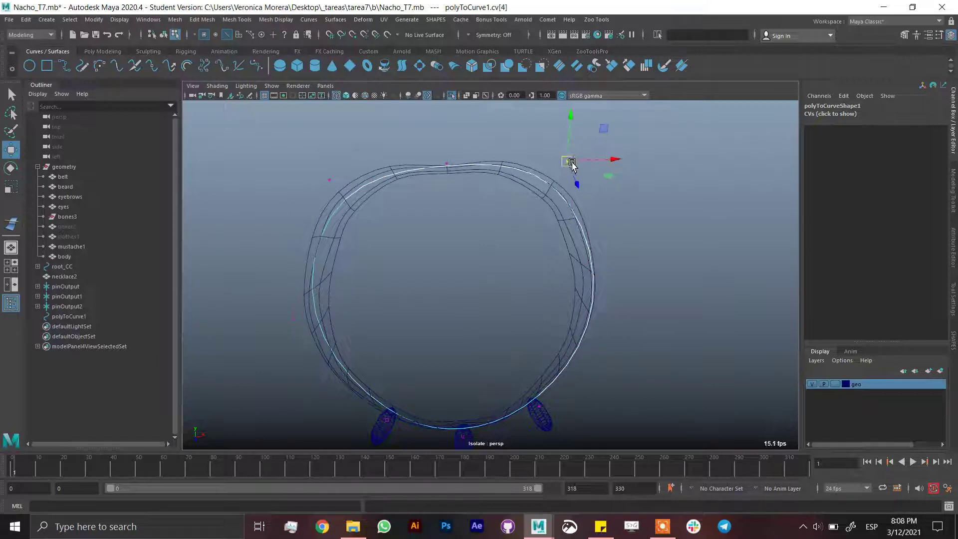
{"action": "left_click_drag", "start_coordinate": [642, 312], "coordinate": [504, 241], "text": "alt"}
- Exit isolation, return to shaded display, and isolate polyToCurve1 as a whole object
{"action": "left_click", "coordinate": [451, 95]}
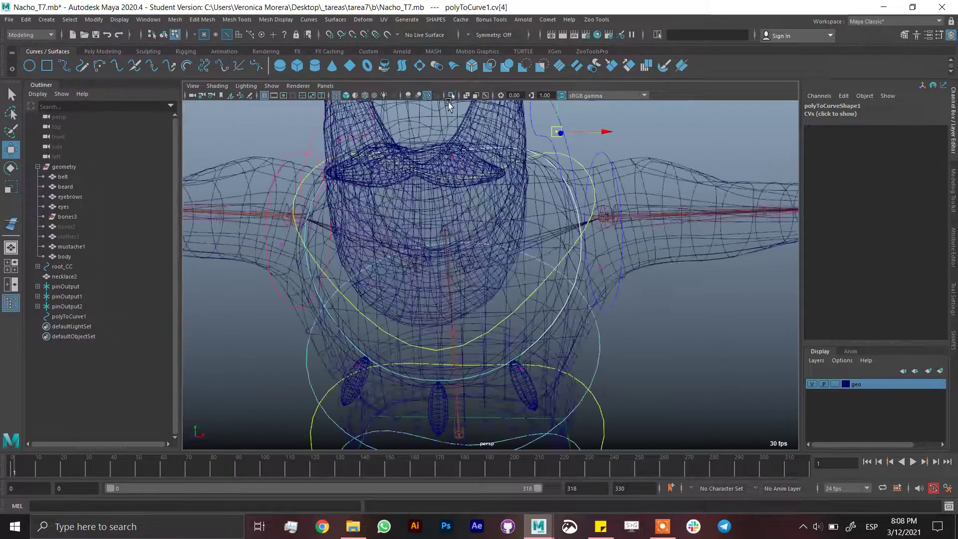
{"action": "mouse_move", "coordinate": [532, 287]}
{"action": "left_mouse_down", "text": "alt"}
{"action": "mouse_move", "coordinate": [501, 268]}
{"action": "mouse_move", "coordinate": [502, 246]}
{"action": "mouse_move", "coordinate": [459, 225]}
{"action": "left_mouse_up", "text": "alt"}
{"action": "key", "text": "5"}
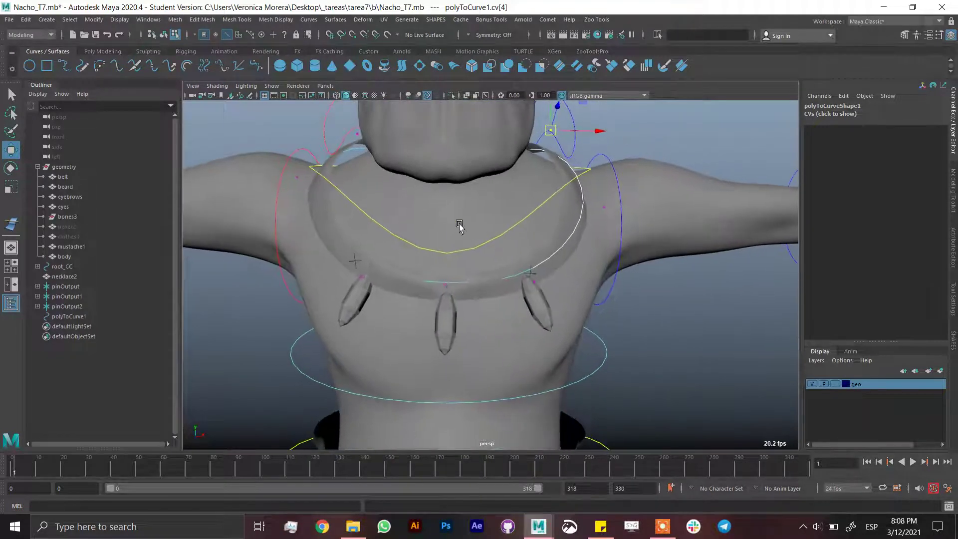
{"action": "left_click", "coordinate": [164, 34]}
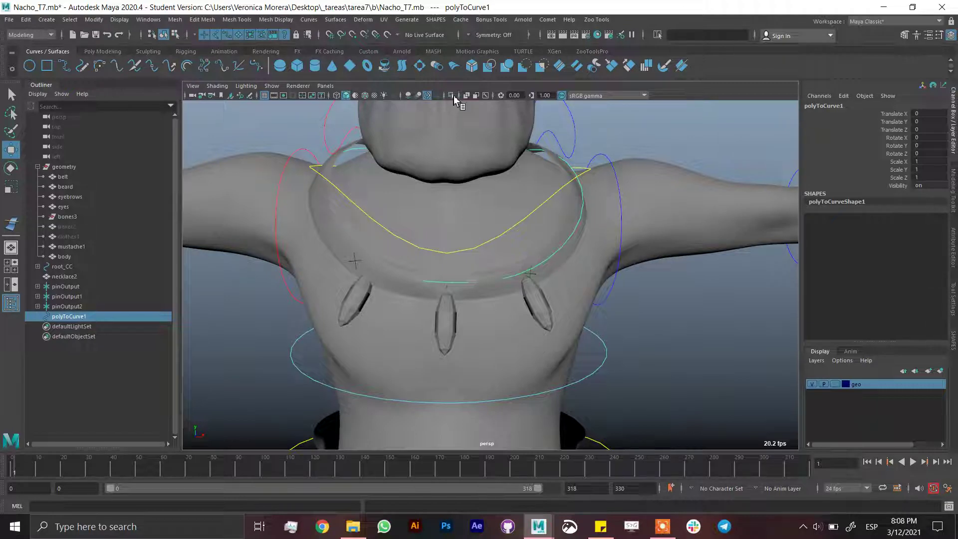
{"action": "left_click", "coordinate": [452, 96]}
{"action": "left_click_drag", "start_coordinate": [465, 250], "coordinate": [282, 154], "text": "alt"}
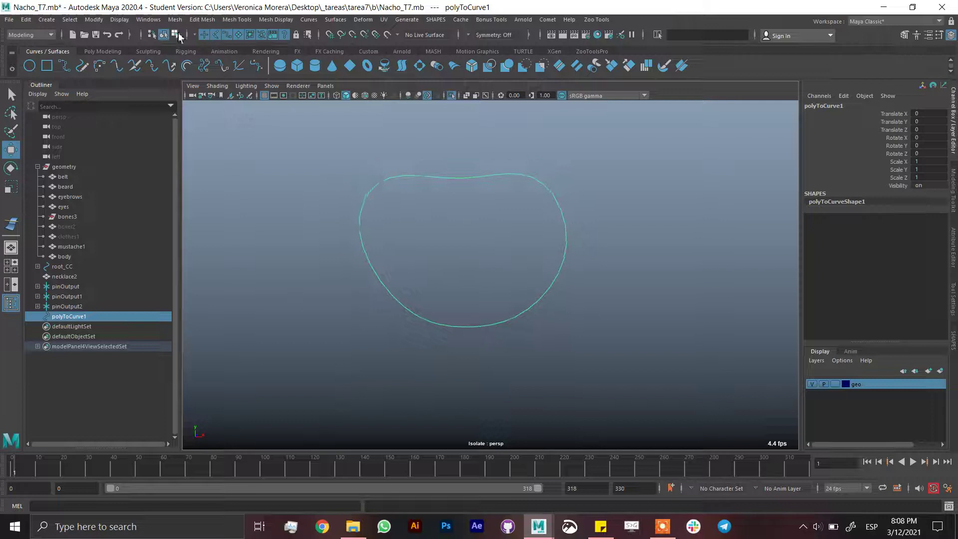
- Select polyToCurve1's top CV in component mode and open the Deform menu
{"action": "left_click", "coordinate": [176, 34]}
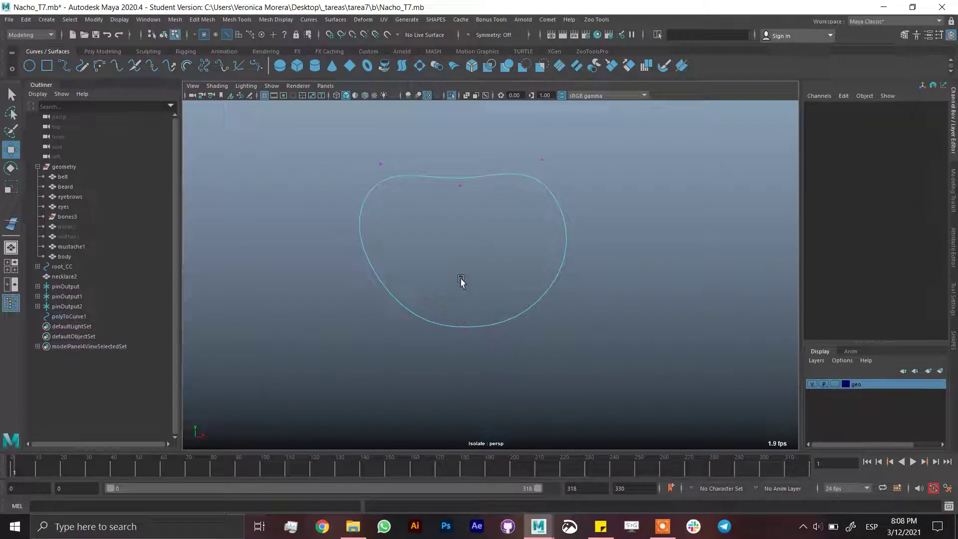
{"action": "left_click", "coordinate": [462, 195]}
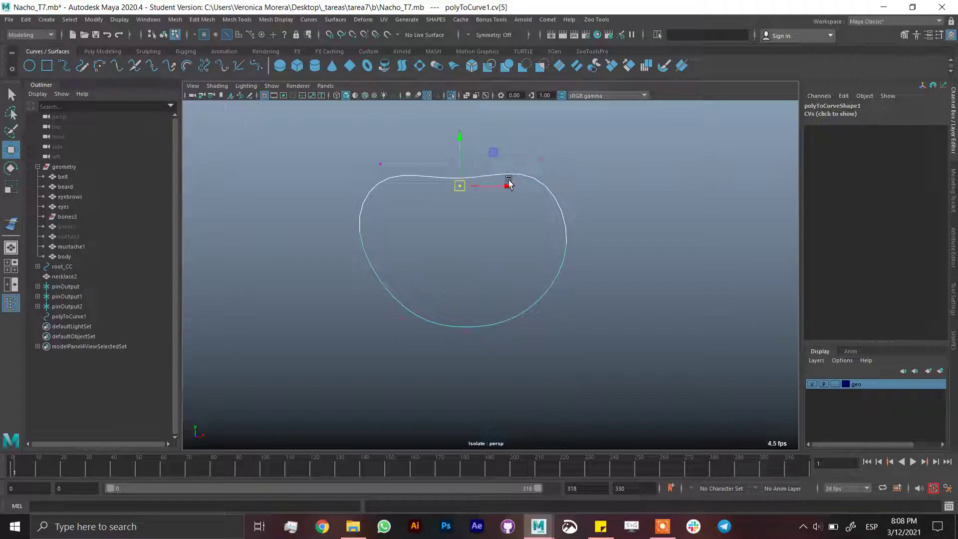
{"action": "left_click", "coordinate": [363, 19]}
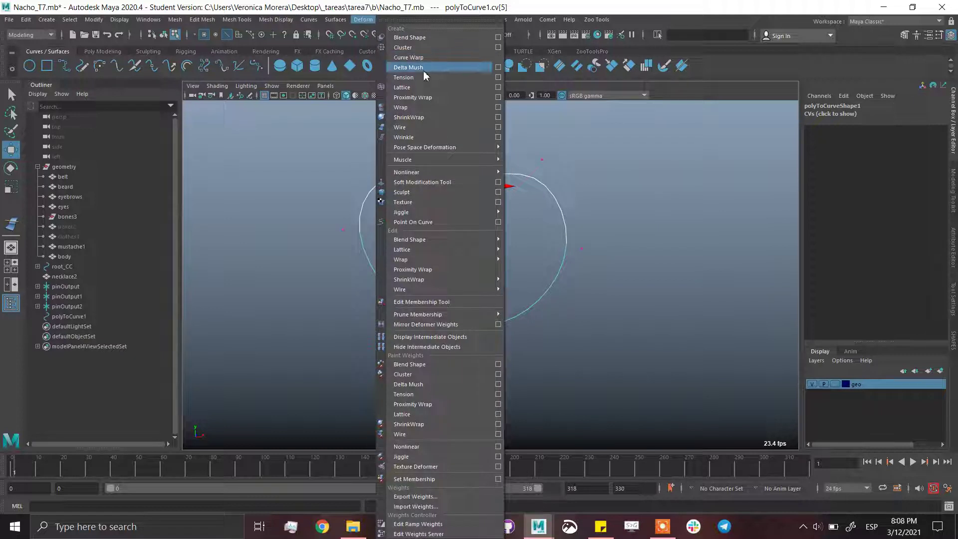
- Create cluster1 on the top CV from the Cluster options and pick cv[4]
{"action": "left_click", "coordinate": [498, 47]}
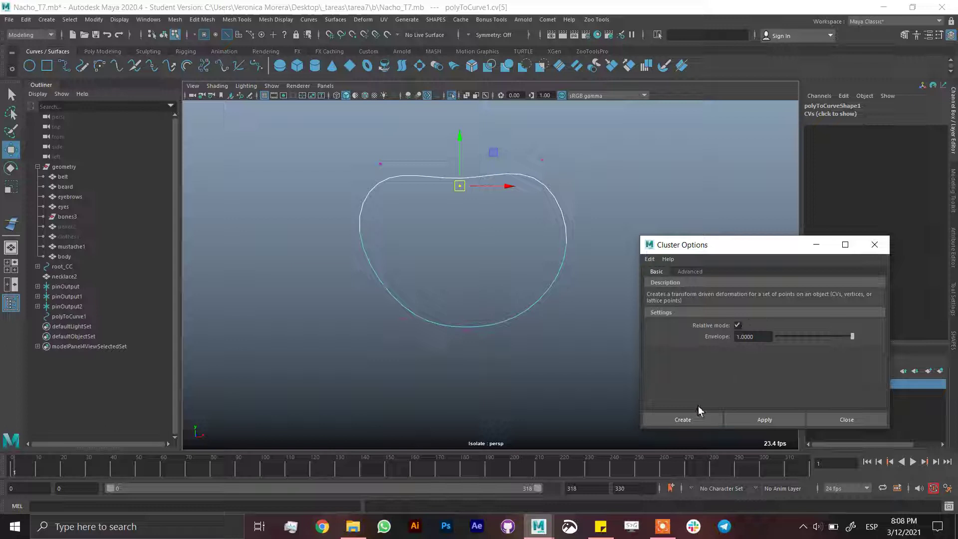
{"action": "left_click", "coordinate": [688, 421]}
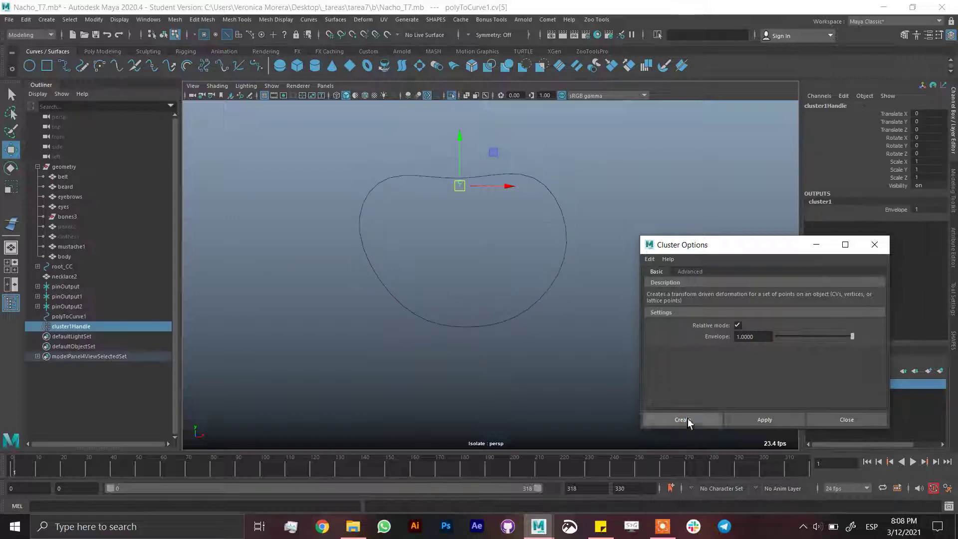
{"action": "right_click_drag", "start_coordinate": [569, 210], "coordinate": [531, 145]}
{"action": "left_click_drag", "start_coordinate": [531, 146], "coordinate": [551, 175]}
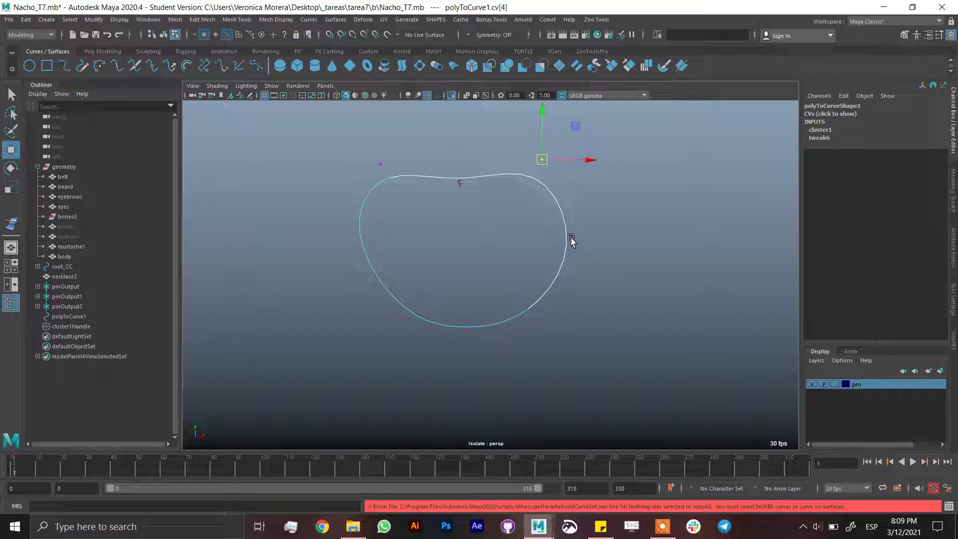
- Add clusters to the right, next right, lower-right and bottom control points
{"action": "left_click", "coordinate": [363, 19]}
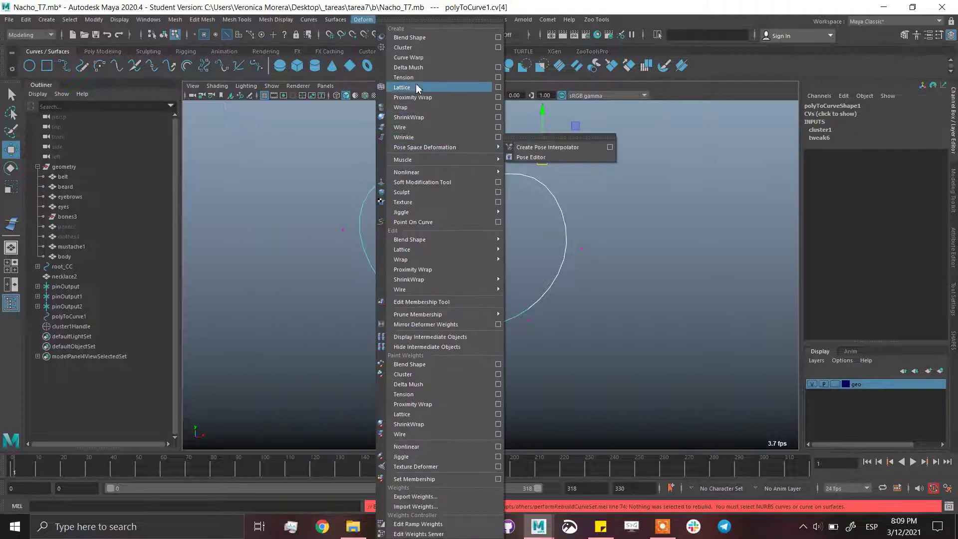
{"action": "left_click", "coordinate": [405, 48]}
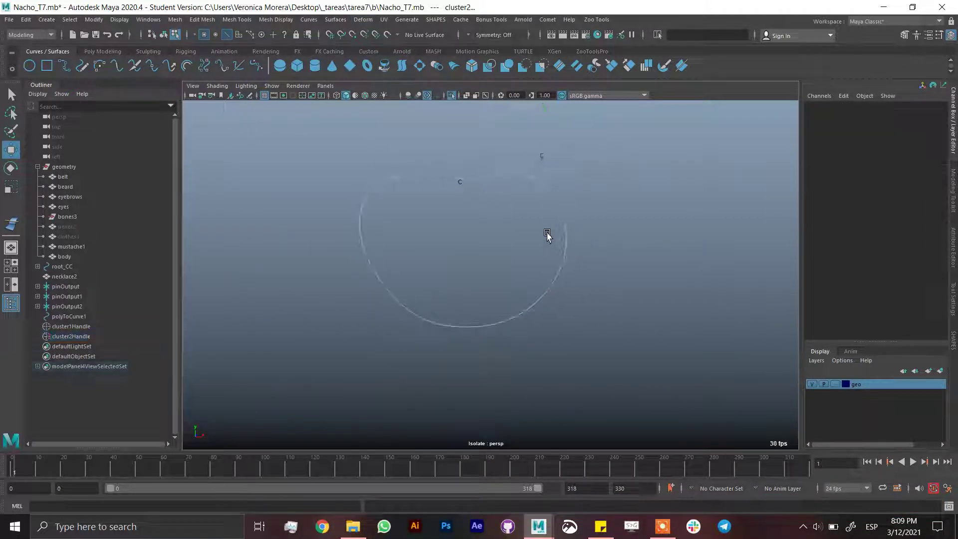
{"action": "left_click_drag", "start_coordinate": [547, 235], "coordinate": [595, 260]}
{"action": "key", "text": "g"}
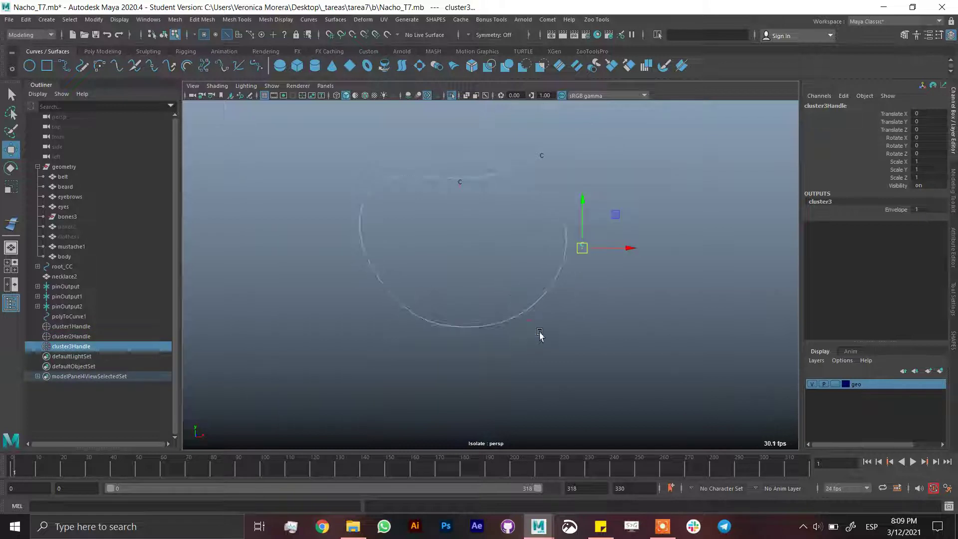
{"action": "left_click_drag", "start_coordinate": [539, 334], "coordinate": [522, 313]}
{"action": "key", "text": "g"}
{"action": "left_click_drag", "start_coordinate": [459, 310], "coordinate": [469, 351]}
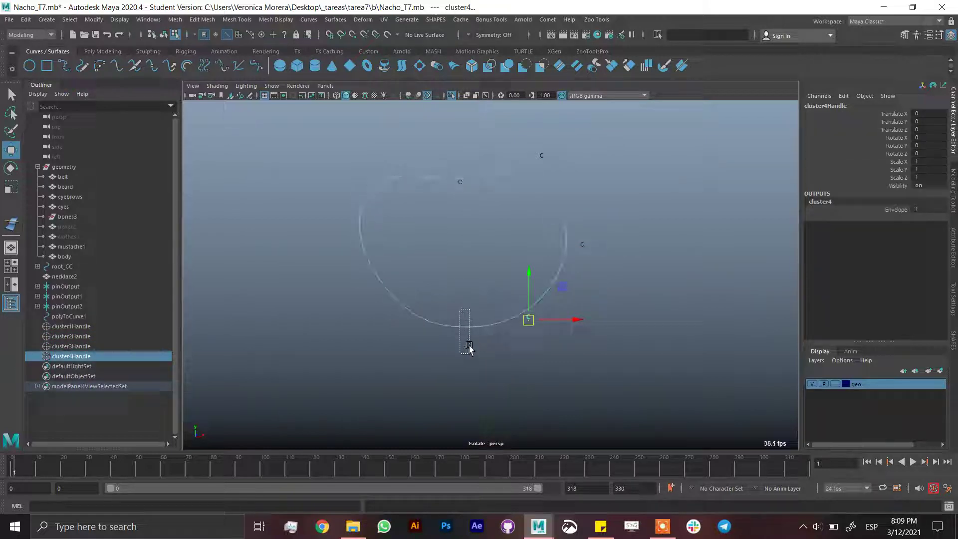
{"action": "key", "text": "g"}
- Add clusters to the lower-left and upper-left points, finishing cluster8, and show the full character
{"action": "left_click_drag", "start_coordinate": [425, 325], "coordinate": [389, 297]}
{"action": "key", "text": "g"}
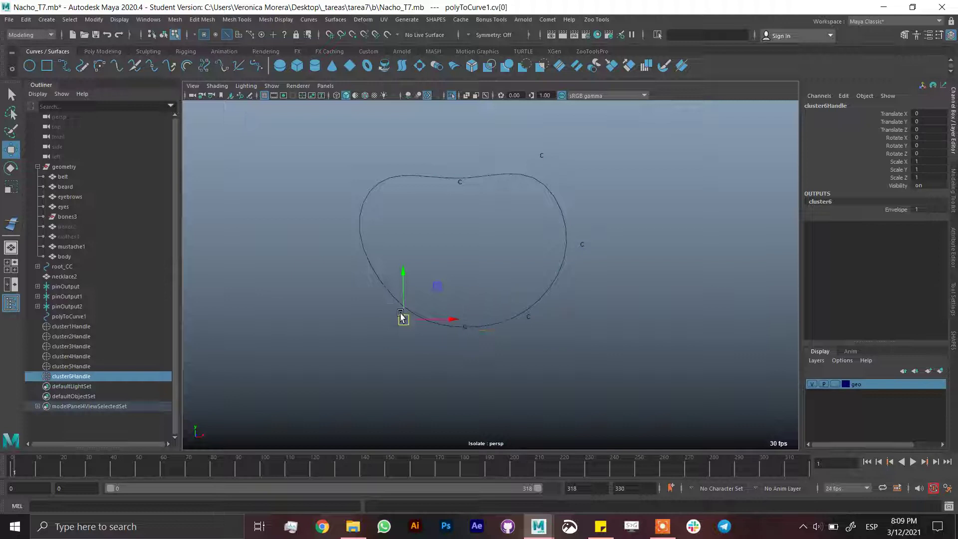
{"action": "left_click_drag", "start_coordinate": [323, 223], "coordinate": [389, 184]}
{"action": "key", "text": "g"}
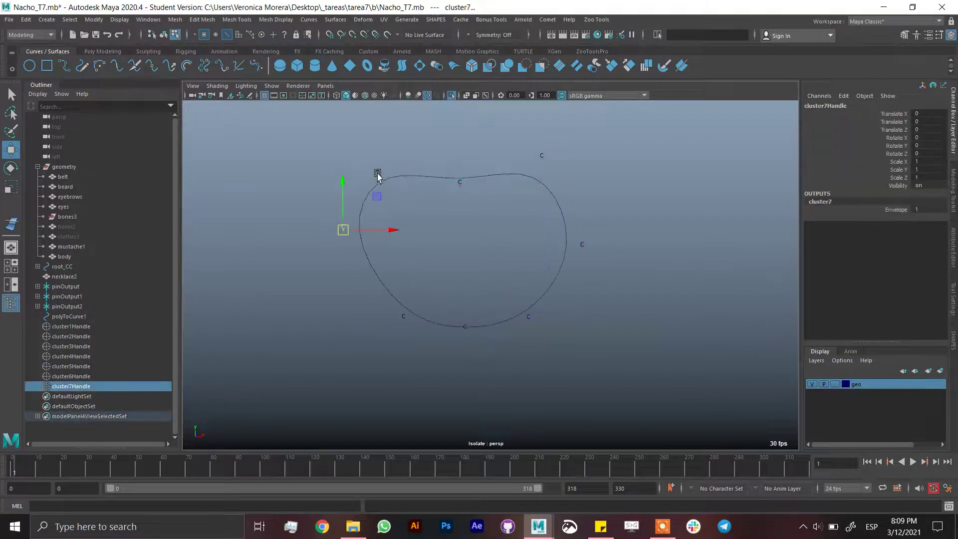
{"action": "key", "text": "g"}
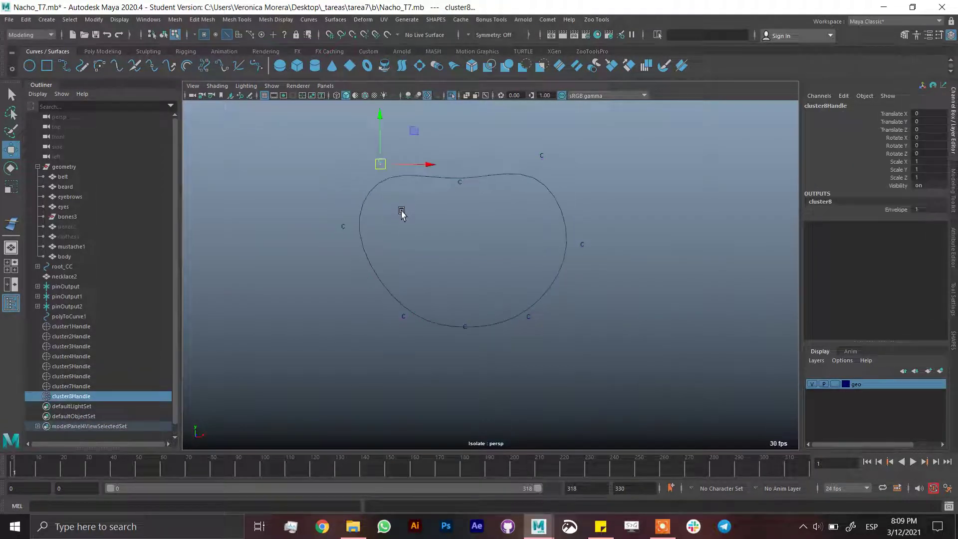
{"action": "left_click", "coordinate": [451, 95]}
- Select cluster1Handle through cluster8Handle and give each a Comet sphere control curve, sphere1–sphere8
{"action": "left_click", "coordinate": [71, 326]}
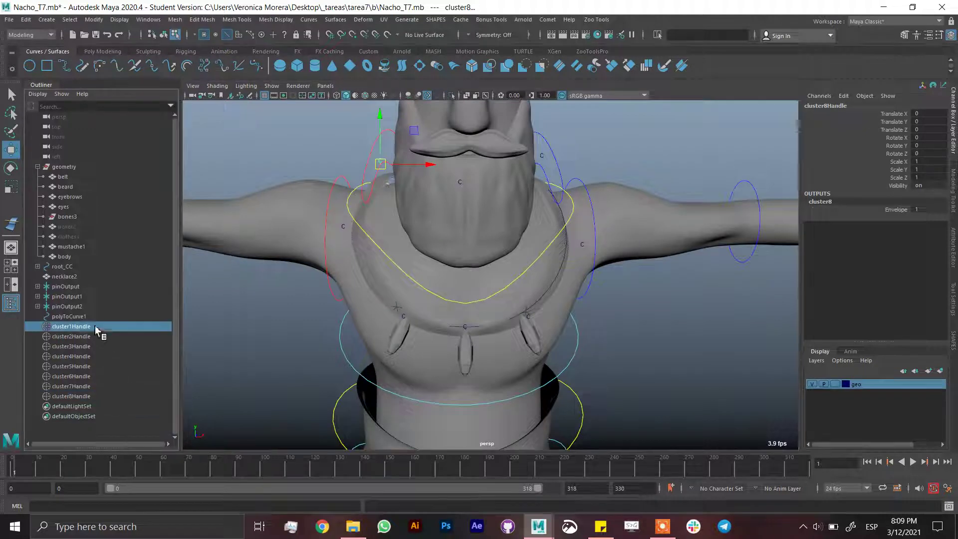
{"action": "left_click", "coordinate": [90, 397], "text": "shift"}
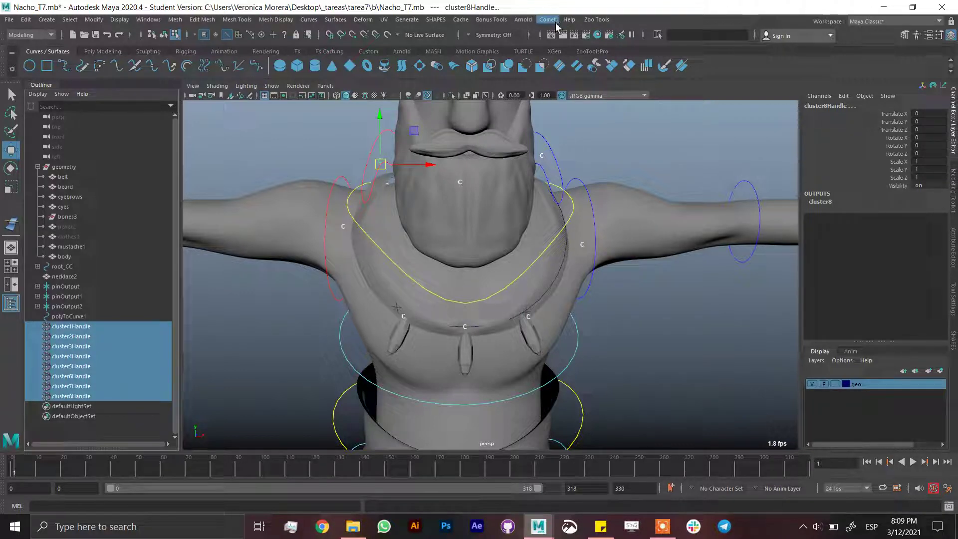
{"action": "left_click", "coordinate": [547, 20]}
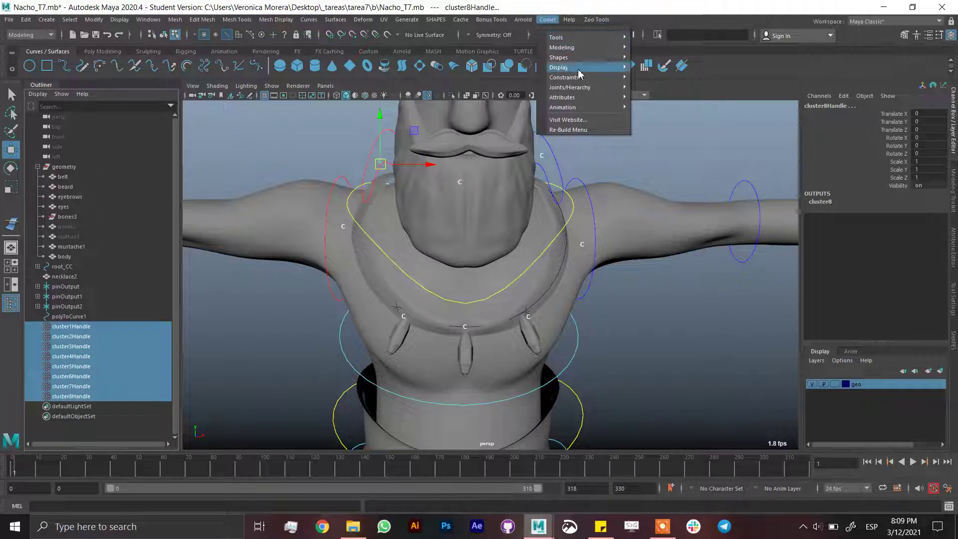
{"action": "mouse_move", "coordinate": [574, 57]}
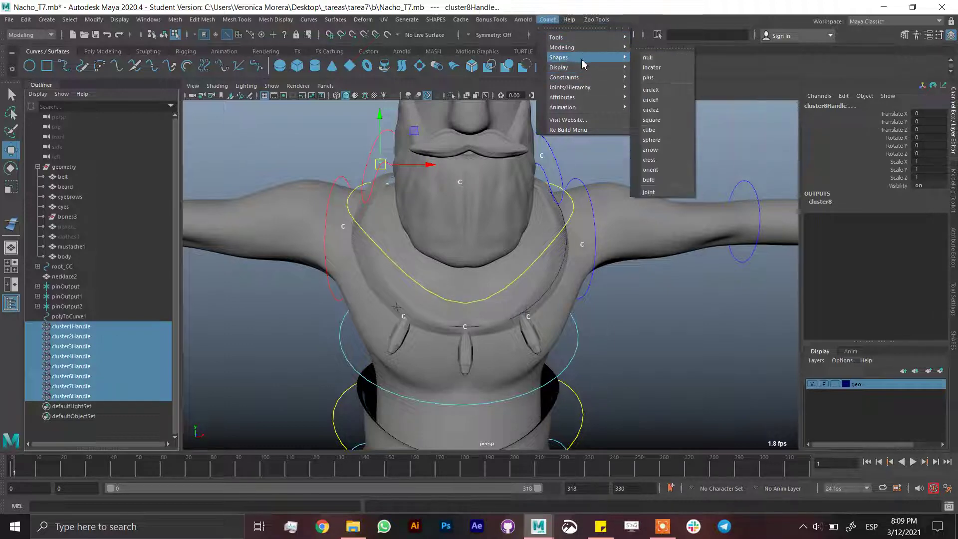
{"action": "left_click", "coordinate": [667, 139]}
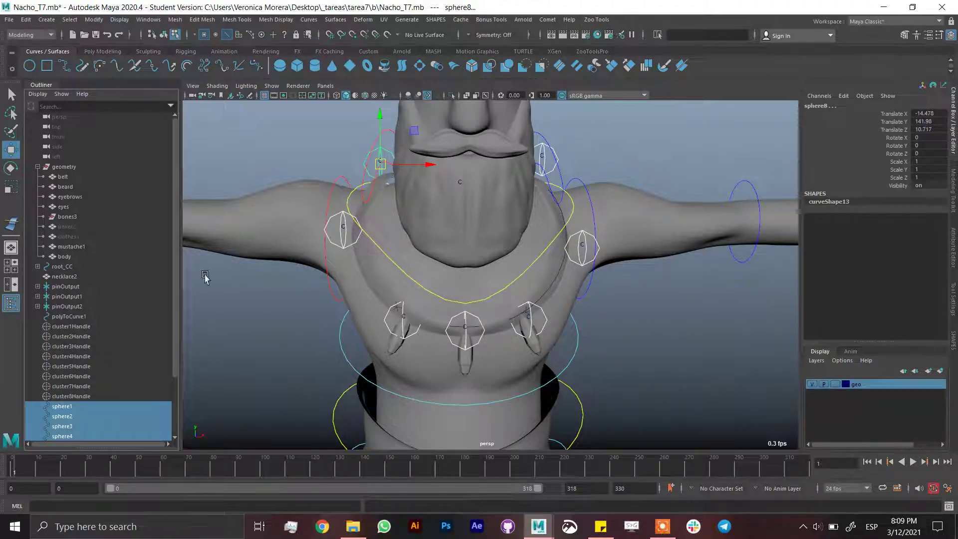
{"action": "left_click_drag", "start_coordinate": [175, 290], "coordinate": [175, 374]}
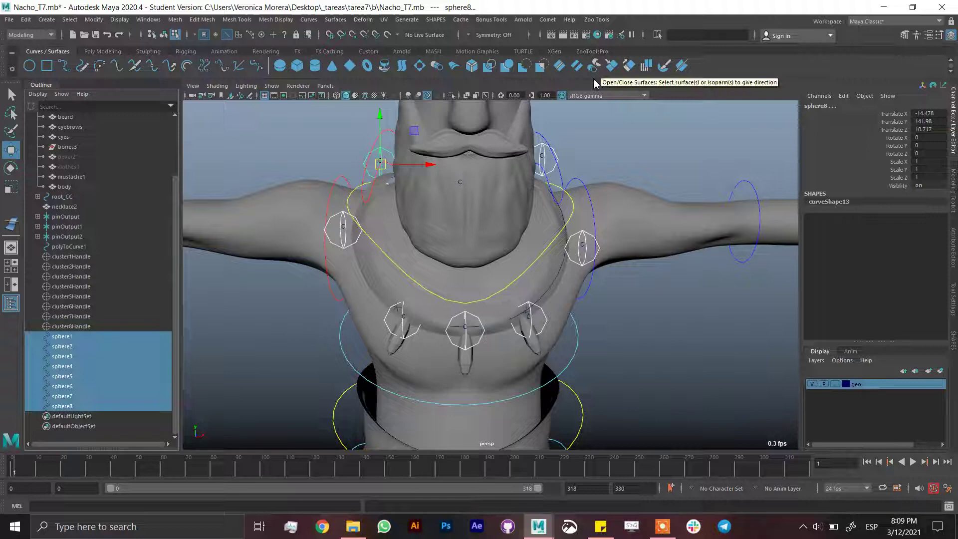
- Batch-rename the spheres with cometRename: base name necklace, padding 2, suffix _CC, giving necklace01_CC–necklace08_CC
{"action": "left_click", "coordinate": [547, 19]}
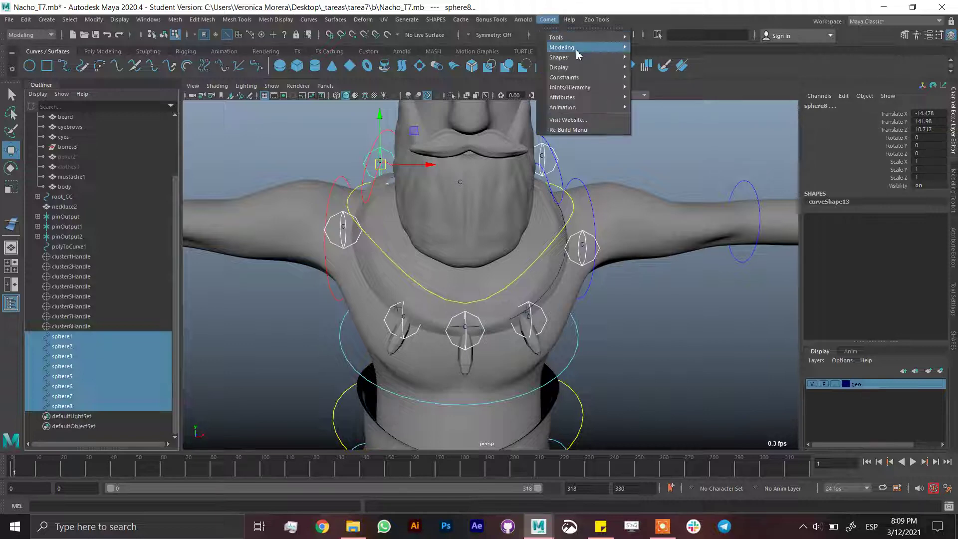
{"action": "mouse_move", "coordinate": [573, 33]}
{"action": "left_click", "coordinate": [683, 35]}
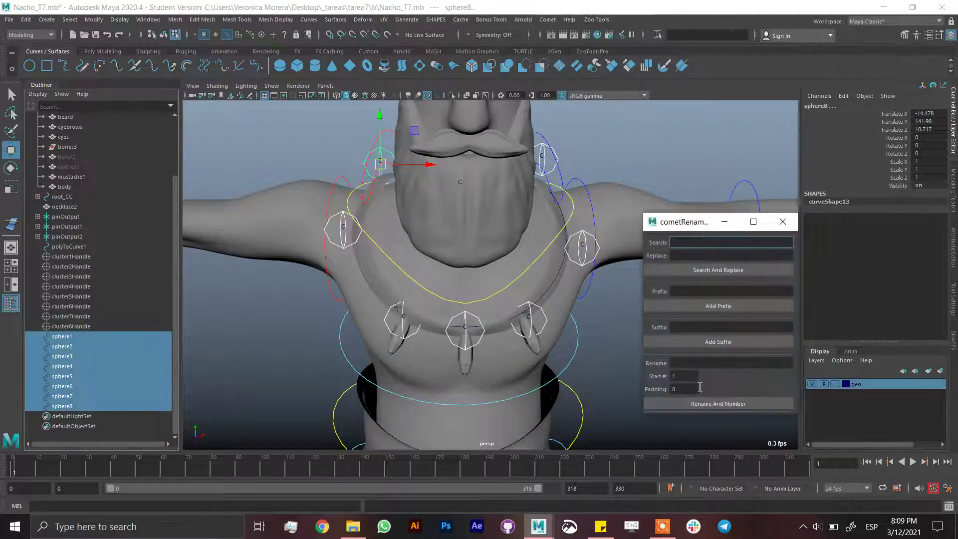
{"action": "left_click", "coordinate": [697, 362]}
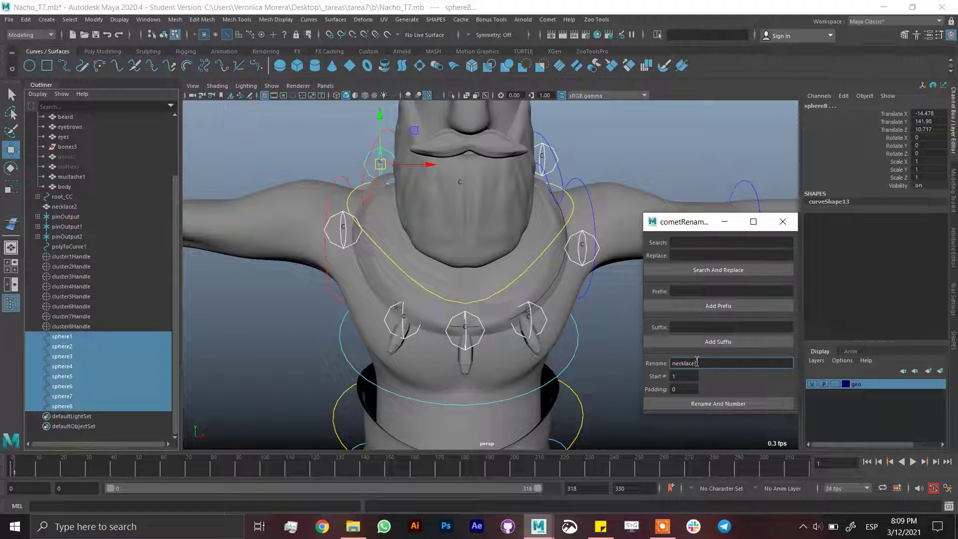
{"action": "left_click", "coordinate": [687, 389]}
{"action": "type", "text": "2"}
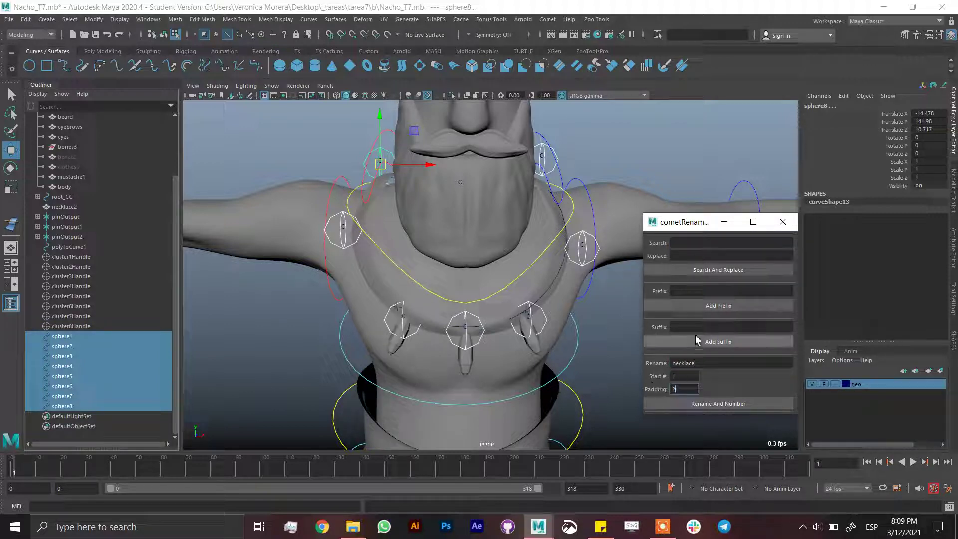
{"action": "left_click", "coordinate": [691, 327]}
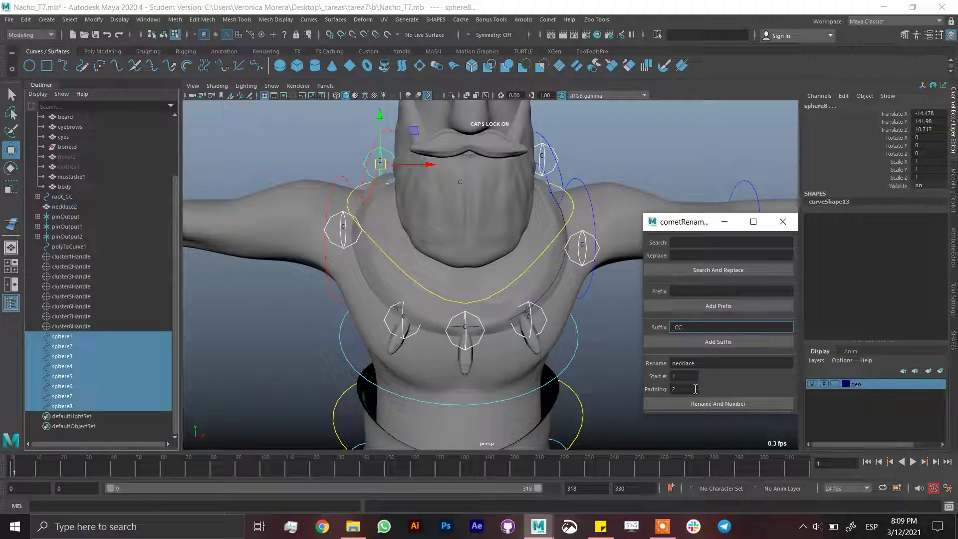
{"action": "left_click", "coordinate": [711, 403]}
{"action": "left_click", "coordinate": [711, 344]}
{"action": "left_click", "coordinate": [782, 222]}
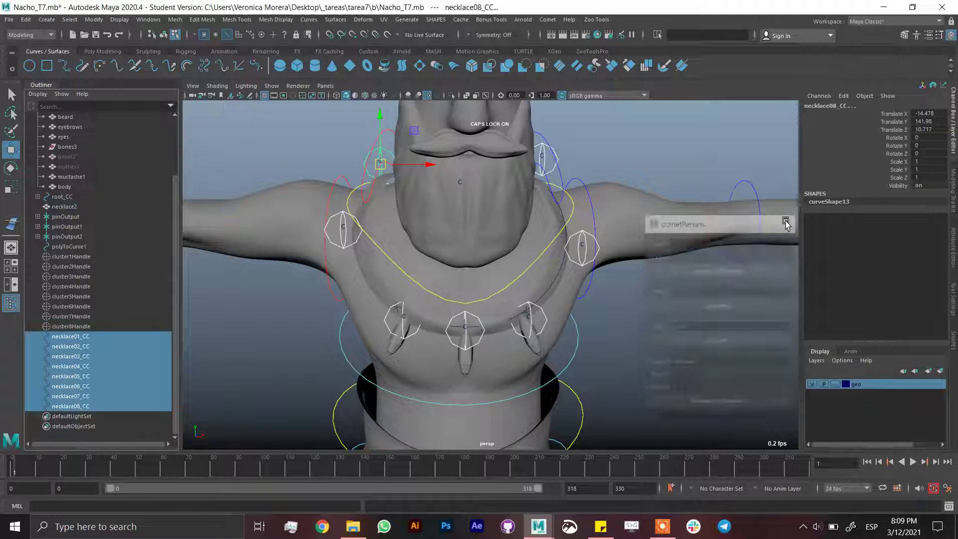
- Parent cluster1Handle, cluster2Handle and cluster3Handle under necklace01_CC, necklace02_CC and necklace03_CC
{"action": "left_click", "coordinate": [92, 265]}
{"action": "left_click", "coordinate": [94, 257]}
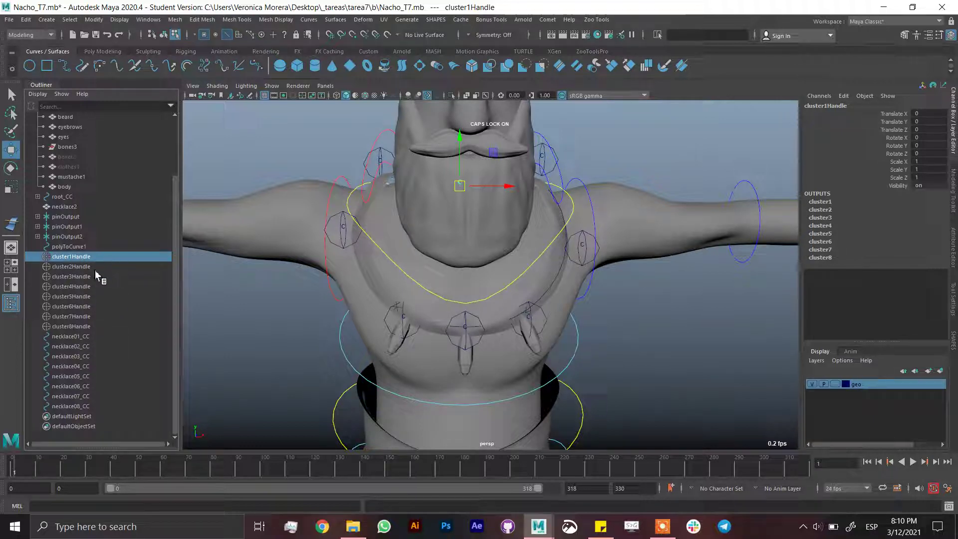
{"action": "middle_click_drag", "start_coordinate": [87, 346], "coordinate": [90, 336]}
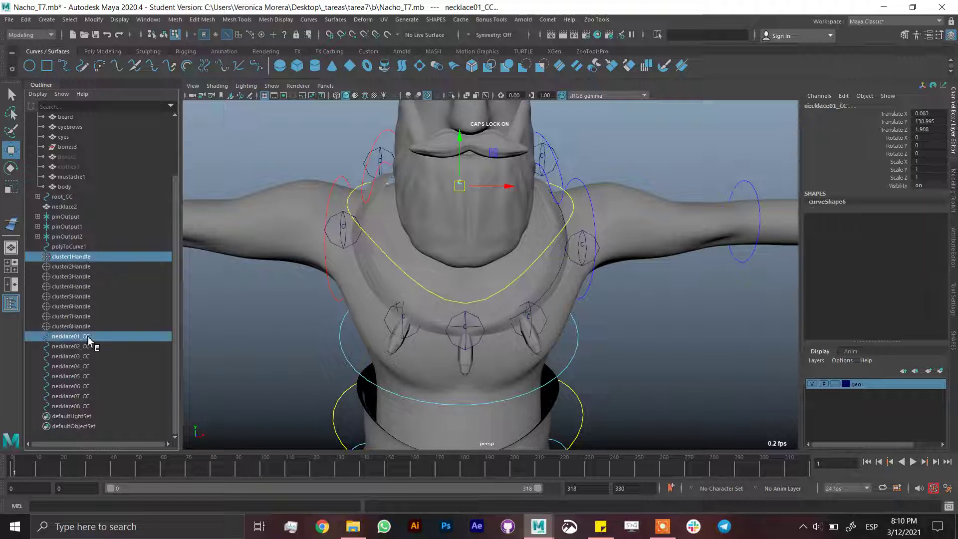
{"action": "left_click", "coordinate": [118, 338]}
{"action": "left_click_drag", "start_coordinate": [349, 224], "coordinate": [515, 248], "text": "alt"}
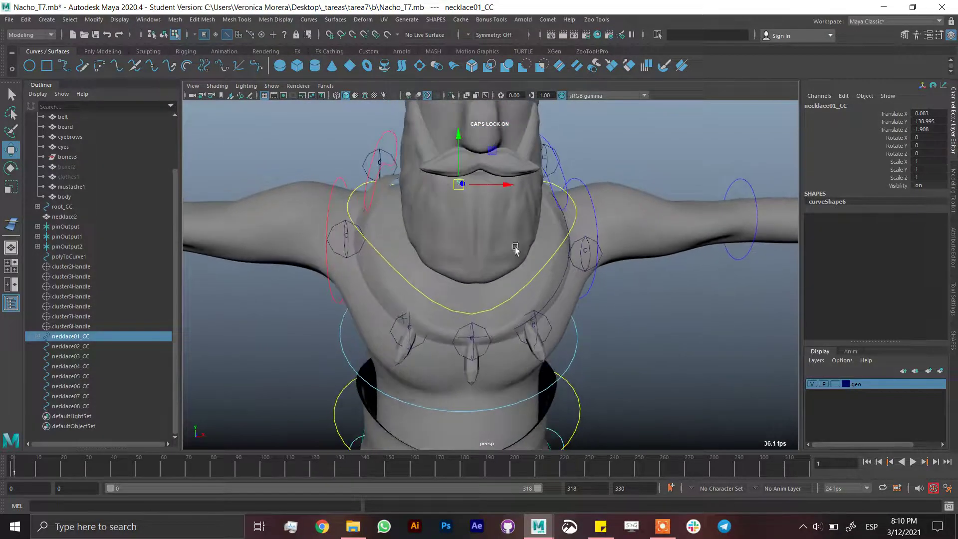
{"action": "left_click", "coordinate": [73, 267]}
{"action": "left_click", "coordinate": [79, 346], "text": "ctrl"}
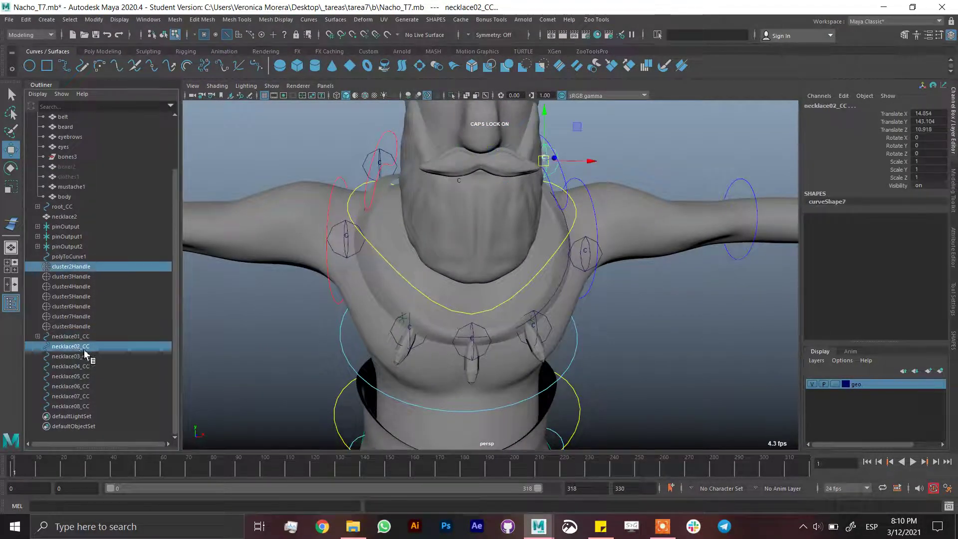
{"action": "key", "text": "p"}
{"action": "left_click", "coordinate": [71, 276]}
{"action": "left_click", "coordinate": [71, 346], "text": "ctrl"}
{"action": "left_click", "coordinate": [80, 355], "text": "ctrl"}
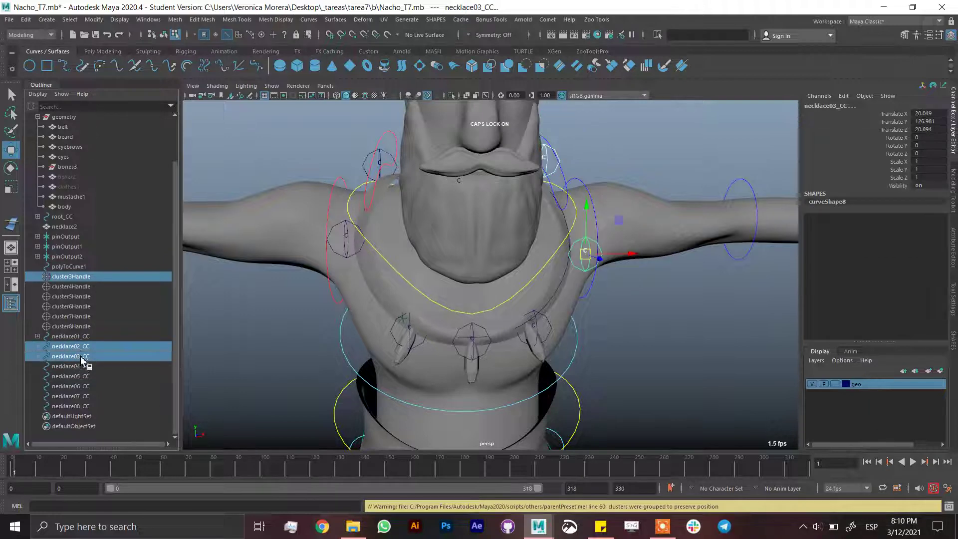
{"action": "key", "text": "p"}
- Parent cluster4Handle under necklace04_CC and cluster5Handle under necklace05_CC, undoing one mistaken parent
{"action": "left_click", "coordinate": [71, 286]}
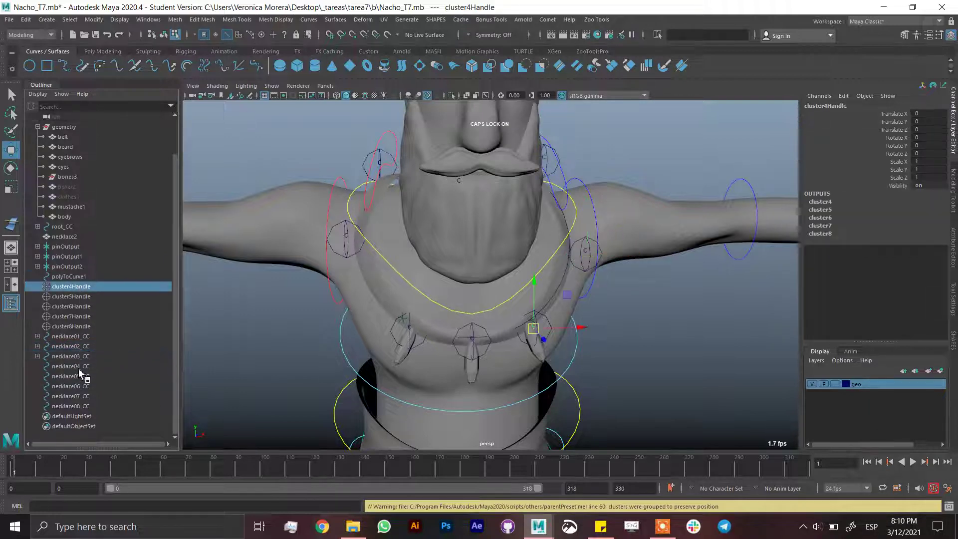
{"action": "left_click", "coordinate": [79, 367], "text": "ctrl"}
{"action": "key", "text": "p"}
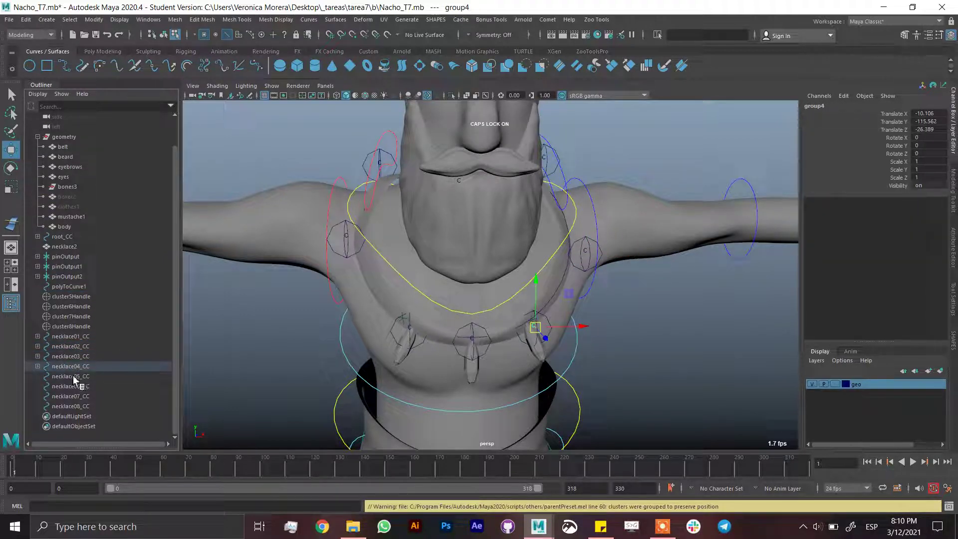
{"action": "left_click", "coordinate": [74, 377], "text": "ctrl"}
{"action": "key", "text": "p"}
{"action": "left_click", "coordinate": [72, 296]}
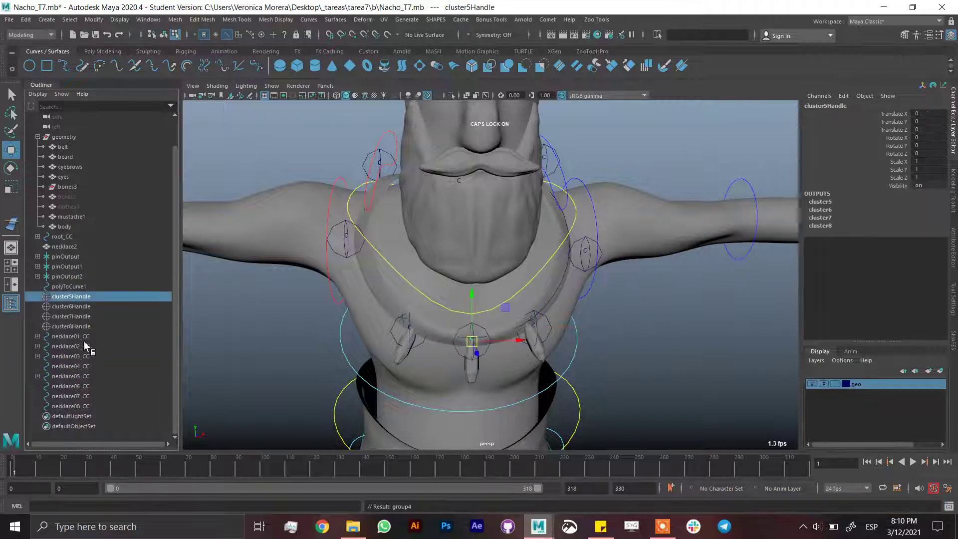
{"action": "key", "text": "ctrl+z"}
{"action": "key", "text": "ctrl+z"}
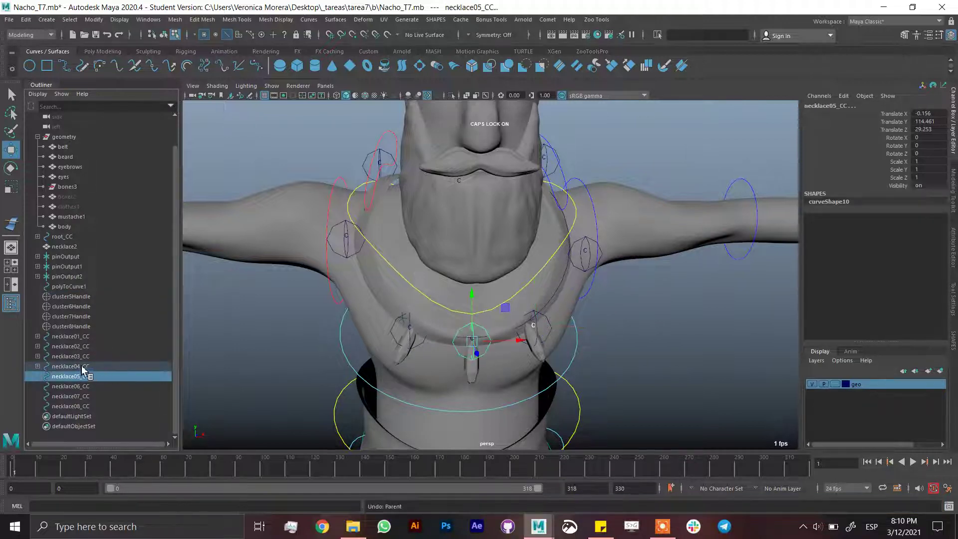
{"action": "left_click", "coordinate": [72, 296]}
{"action": "left_click", "coordinate": [72, 377], "text": "ctrl"}
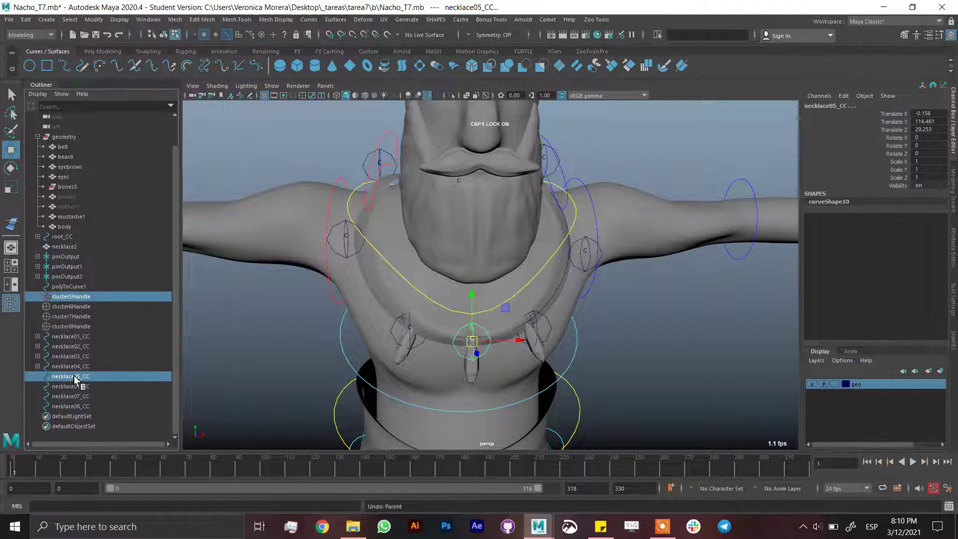
{"action": "key", "text": "p"}
- Parent cluster6Handle, cluster7Handle and cluster8Handle under necklace06_CC–necklace08_CC, then select all eight controls
{"action": "left_click", "coordinate": [75, 306]}
{"action": "left_click", "coordinate": [77, 387], "text": "ctrl"}
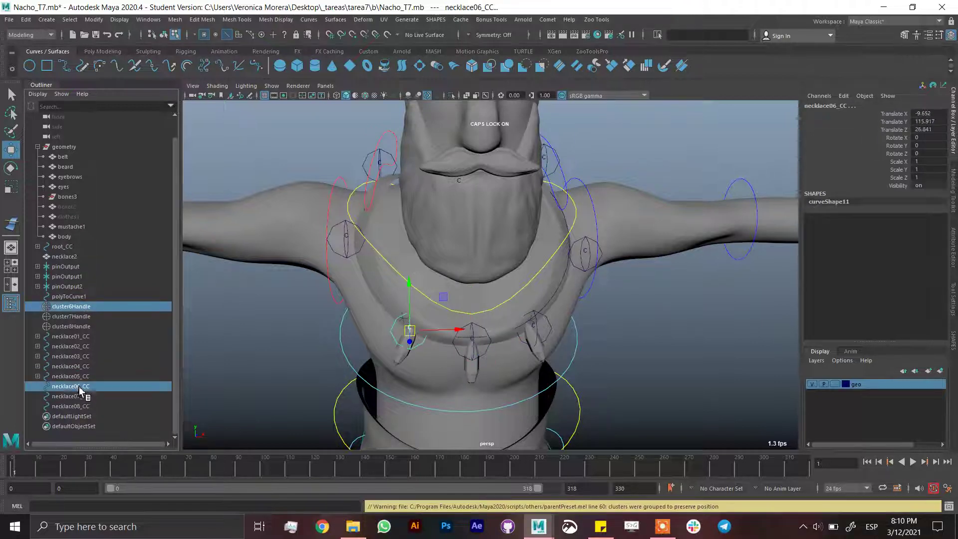
{"action": "key", "text": "p"}
{"action": "left_click", "coordinate": [72, 316]}
{"action": "left_click", "coordinate": [77, 396], "text": "ctrl"}
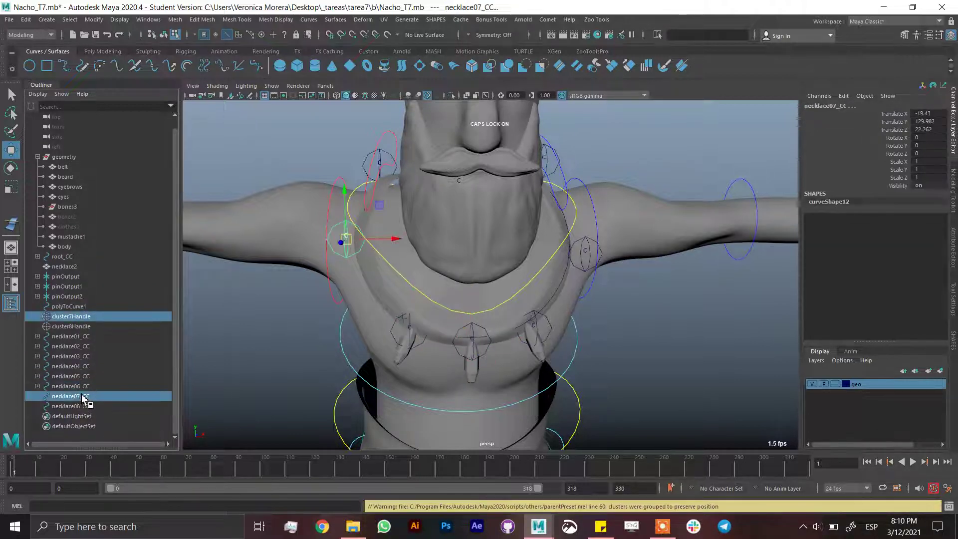
{"action": "key", "text": "p"}
{"action": "left_click", "coordinate": [77, 325]}
{"action": "left_click", "coordinate": [74, 406], "text": "ctrl"}
{"action": "key", "text": "p"}
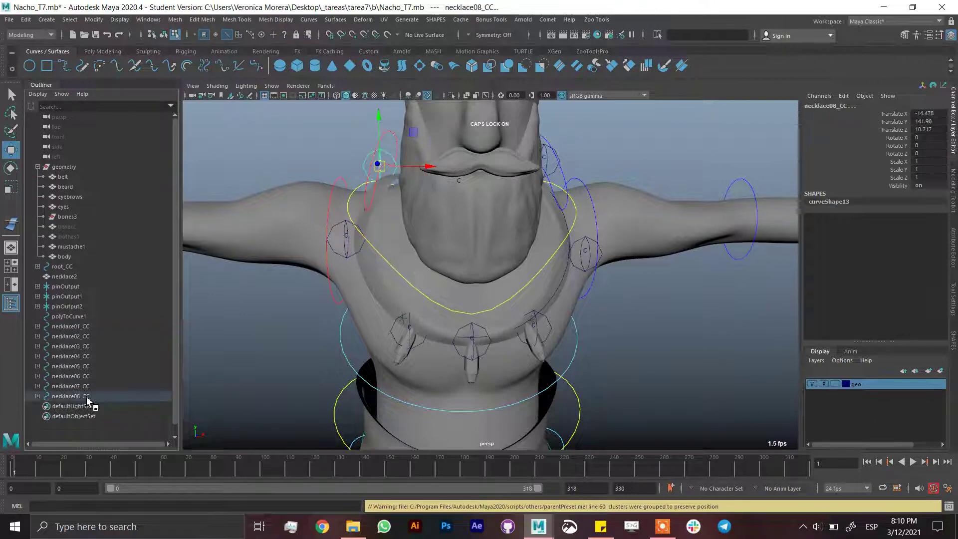
{"action": "left_click", "coordinate": [73, 326]}
{"action": "left_click", "coordinate": [92, 396], "text": "shift"}
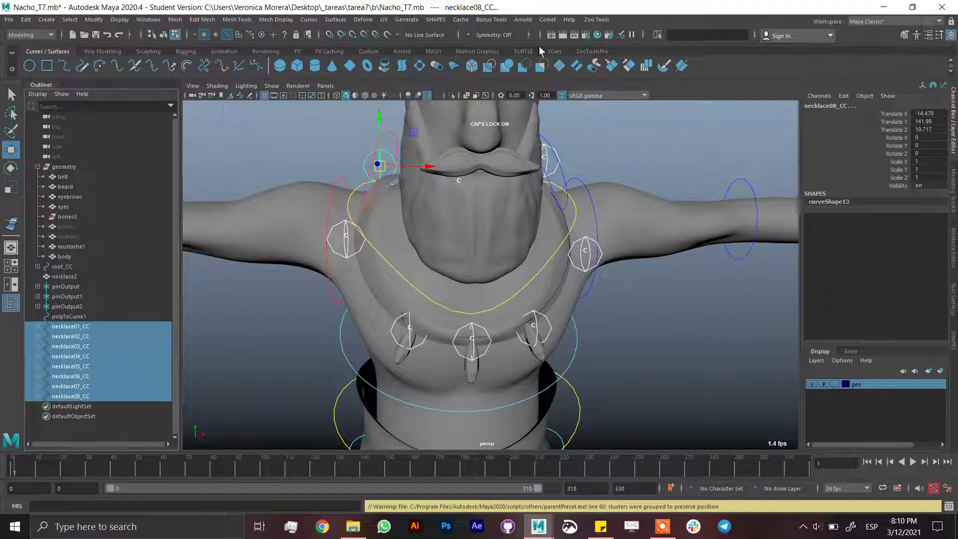
- Zero out necklace01_CC–necklace08_CC into grpNecklace01_CCZERO–grpNecklace08_CCZERO groups and select the first group
{"action": "left_click", "coordinate": [548, 20]}
{"action": "mouse_move", "coordinate": [613, 88]}
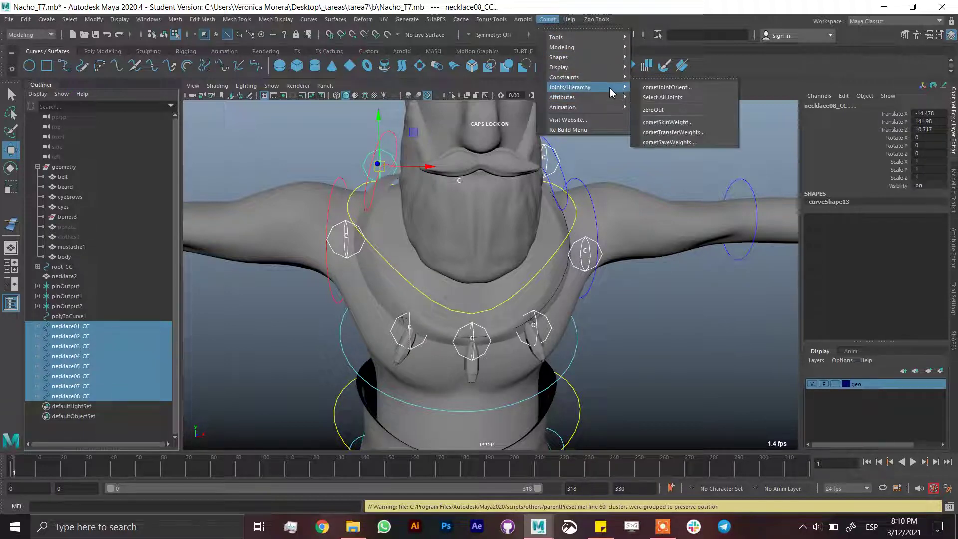
{"action": "left_click", "coordinate": [664, 110]}
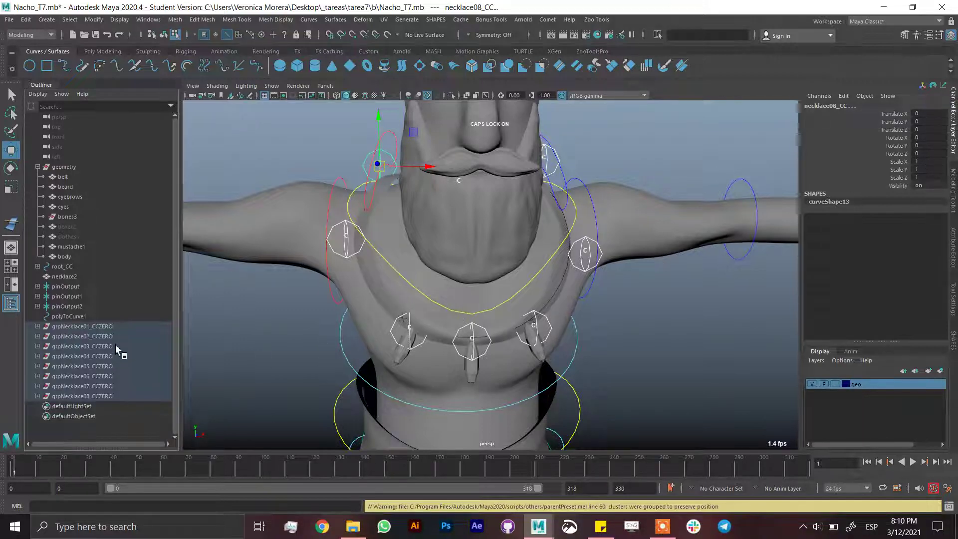
{"action": "left_click", "coordinate": [115, 327]}
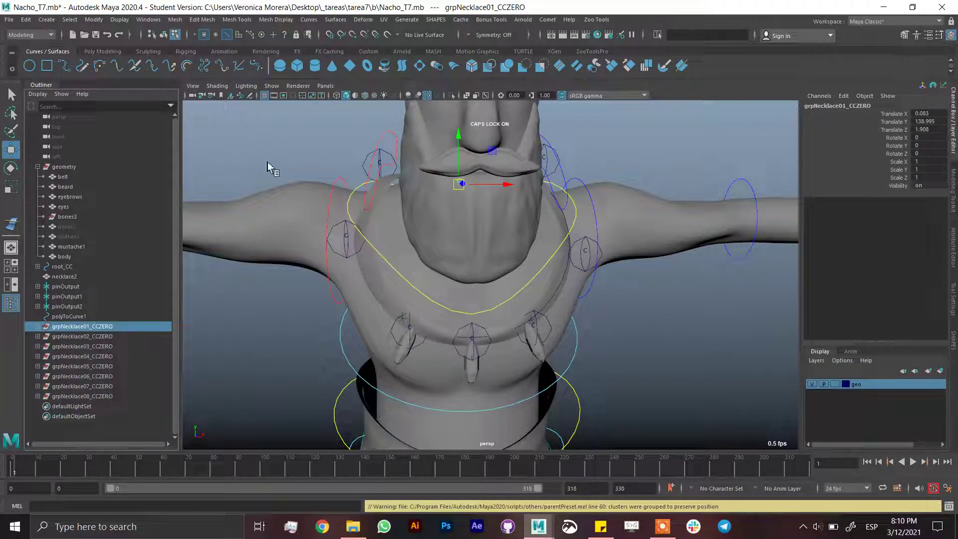
{"action": "left_click_drag", "start_coordinate": [417, 220], "coordinate": [473, 228], "text": "alt"}
- Open the Connection Editor from General Editors, closing a mistakenly opened Component Editor
{"action": "left_click", "coordinate": [148, 19]}
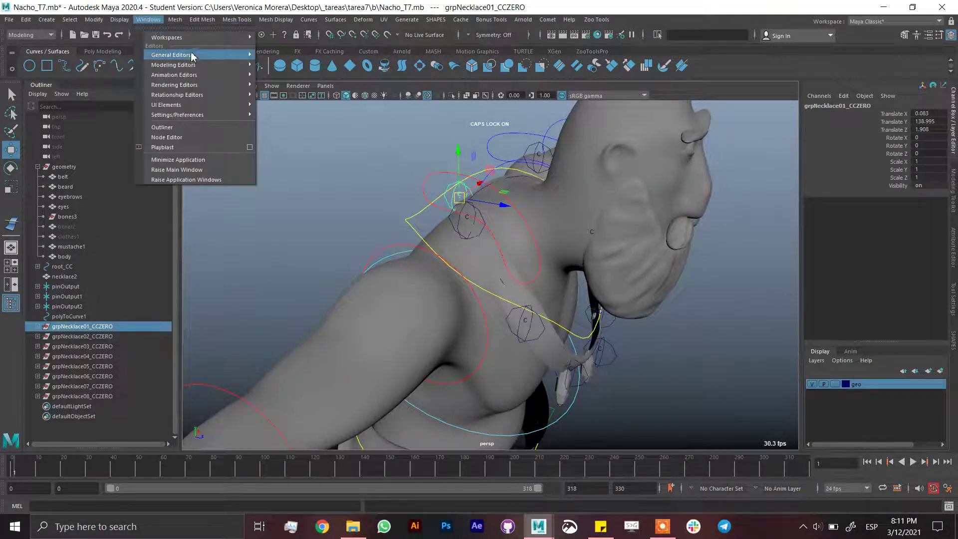
{"action": "mouse_move", "coordinate": [194, 56]}
{"action": "left_click", "coordinate": [311, 168]}
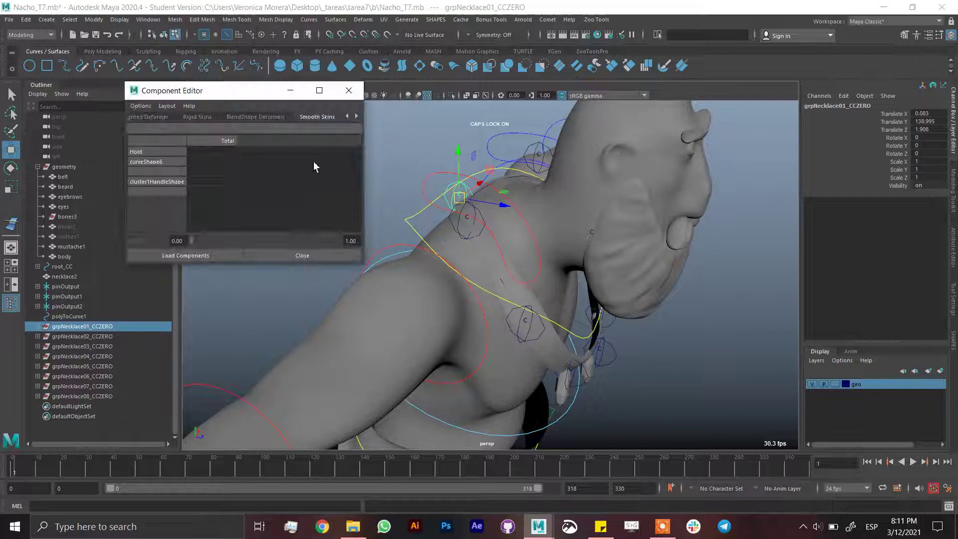
{"action": "left_click_drag", "start_coordinate": [243, 92], "coordinate": [747, 121]}
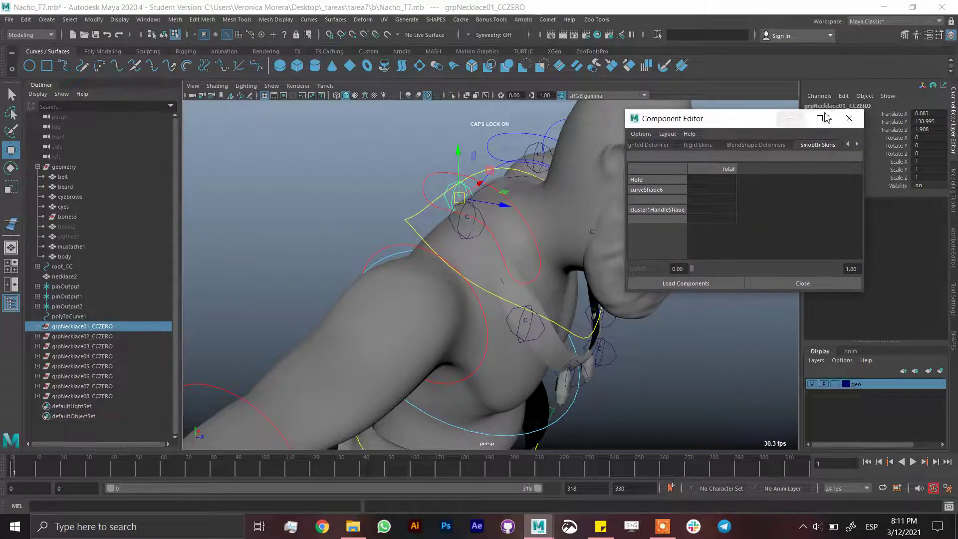
{"action": "left_click", "coordinate": [852, 116]}
{"action": "left_click", "coordinate": [156, 22]}
{"action": "mouse_move", "coordinate": [186, 56]}
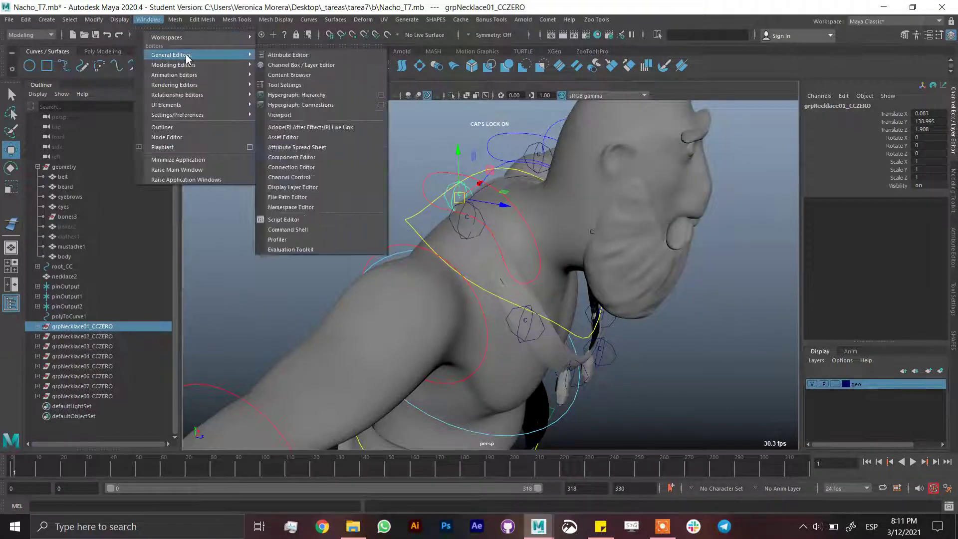
{"action": "left_click", "coordinate": [305, 172]}
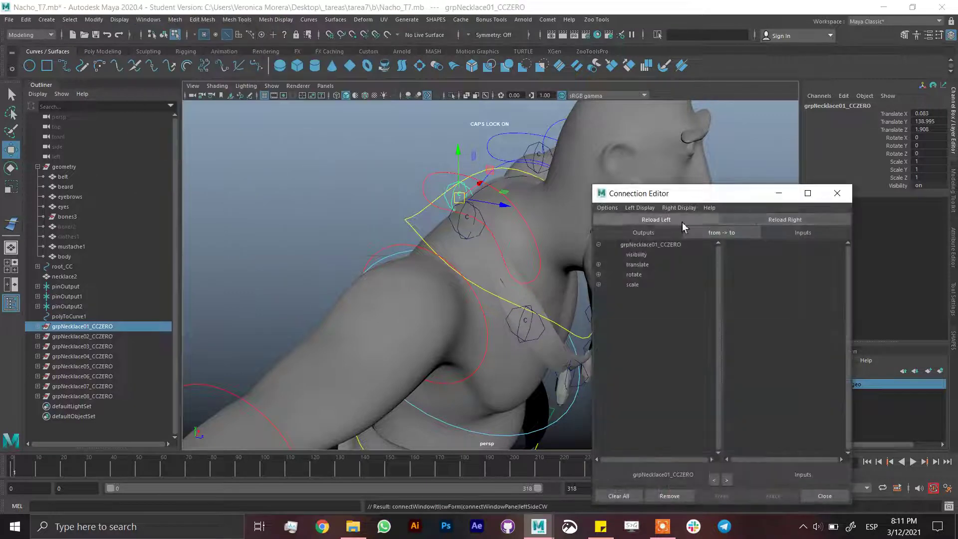
{"action": "left_click_drag", "start_coordinate": [738, 195], "coordinate": [786, 128]}
- Load necklace01_CC as the output node and cluster1Handle as the input node
{"action": "left_click", "coordinate": [38, 326]}
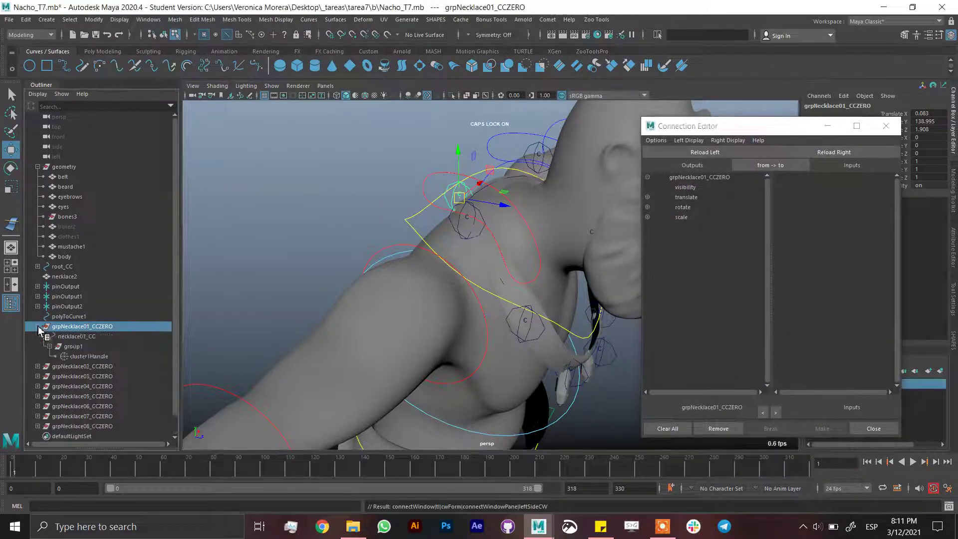
{"action": "left_click", "coordinate": [80, 337]}
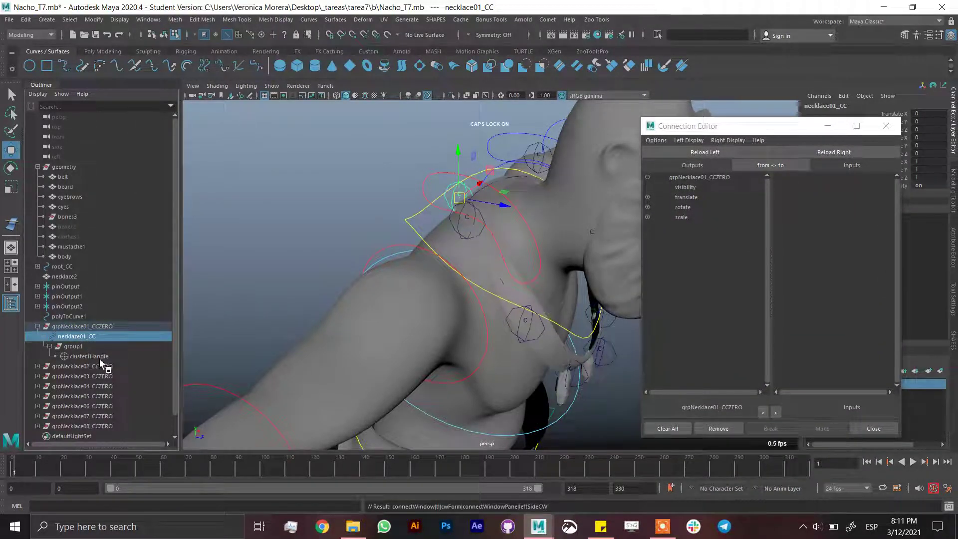
{"action": "left_click", "coordinate": [99, 356]}
{"action": "left_click", "coordinate": [94, 336]}
{"action": "left_click", "coordinate": [658, 152]}
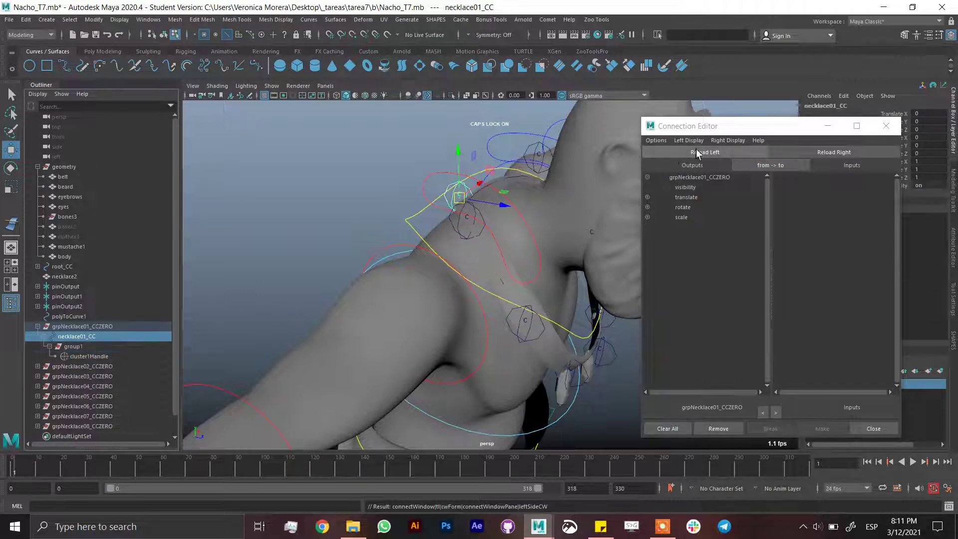
{"action": "left_click", "coordinate": [100, 356]}
{"action": "left_click", "coordinate": [832, 152]}
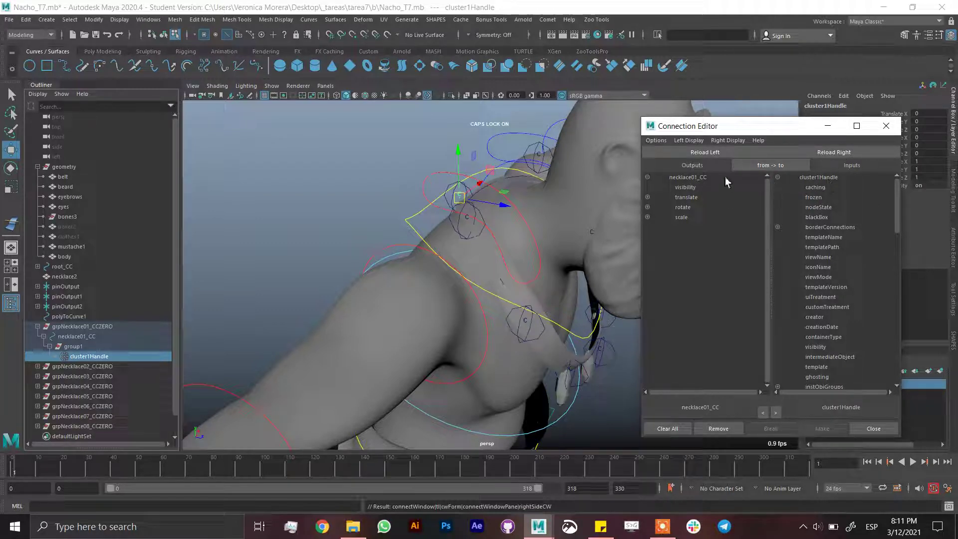
- Set the right-side display to show only cluster1Handle's keyable attributes
{"action": "left_click", "coordinate": [689, 141]}
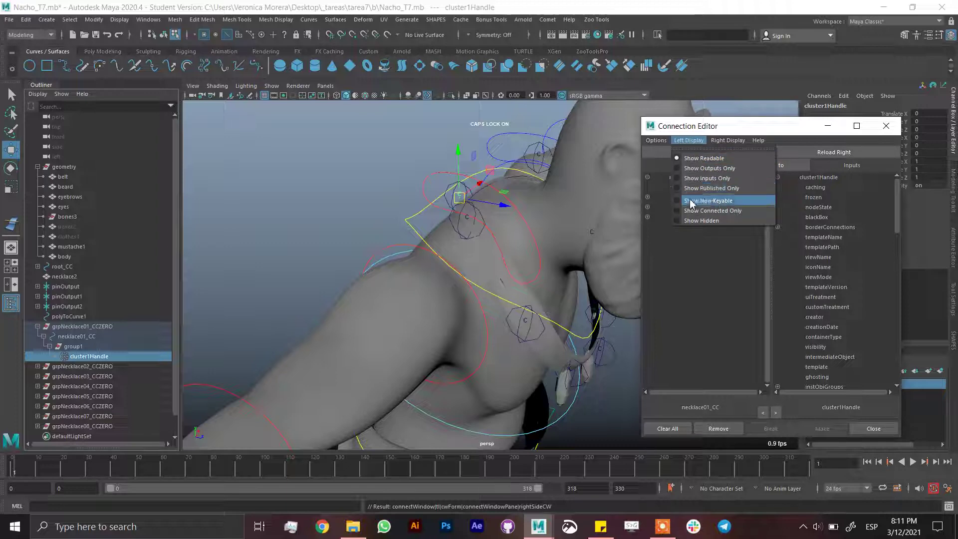
{"action": "left_click", "coordinate": [713, 152]}
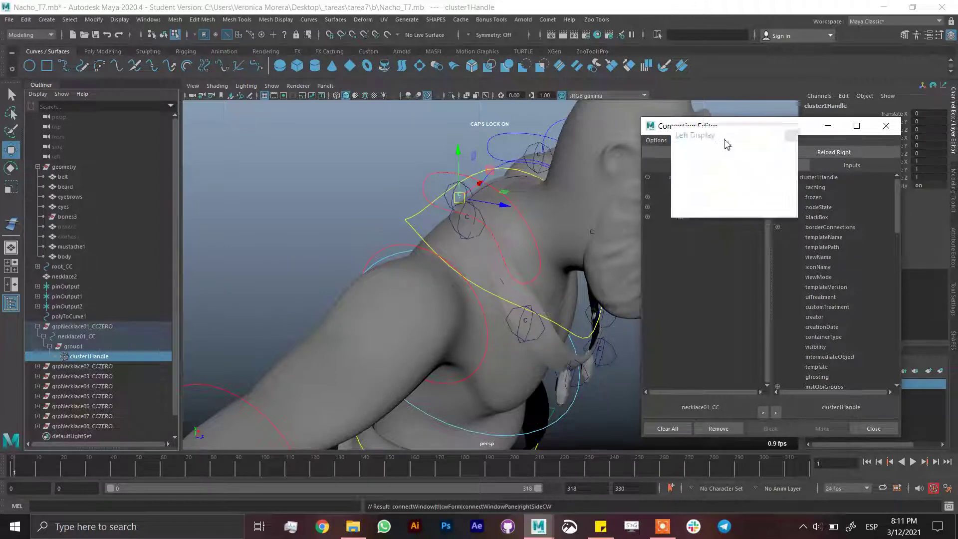
{"action": "left_click", "coordinate": [791, 139]}
{"action": "left_click", "coordinate": [728, 140]}
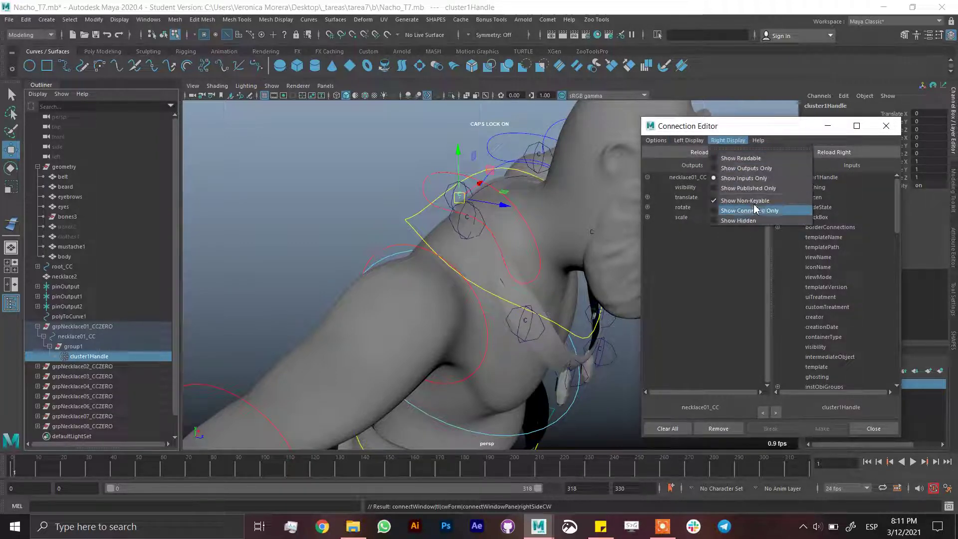
{"action": "left_click", "coordinate": [750, 202]}
- Connect necklace01_CC's translate, rotate and scale to cluster1Handle, then select necklace02_CC
{"action": "left_click", "coordinate": [697, 197]}
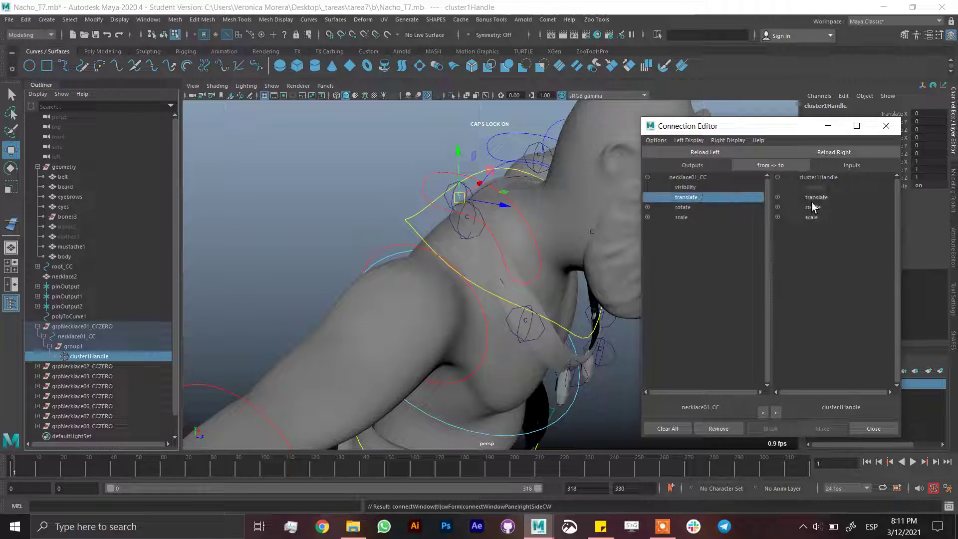
{"action": "left_click", "coordinate": [816, 197]}
{"action": "left_click", "coordinate": [751, 208]}
{"action": "left_click", "coordinate": [818, 207]}
{"action": "left_click", "coordinate": [705, 217]}
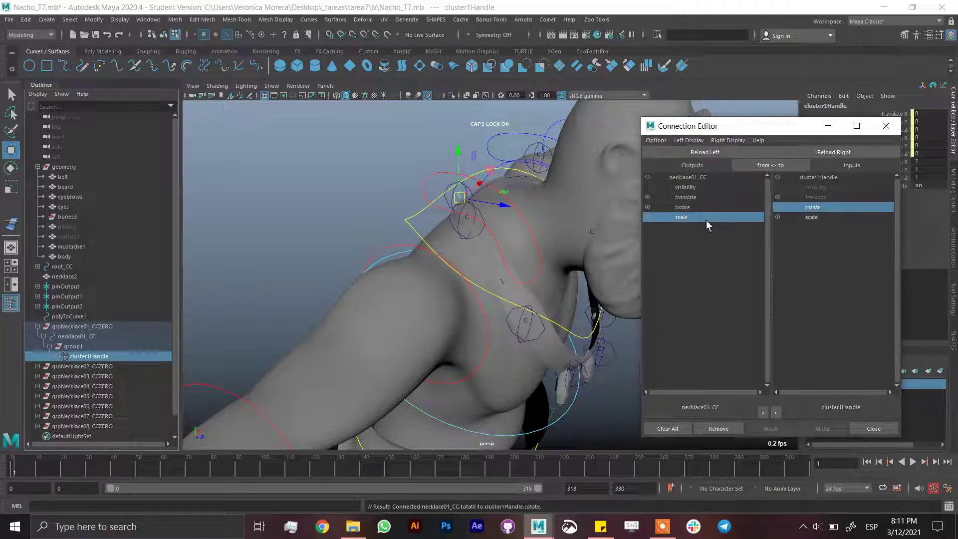
{"action": "left_click", "coordinate": [832, 218]}
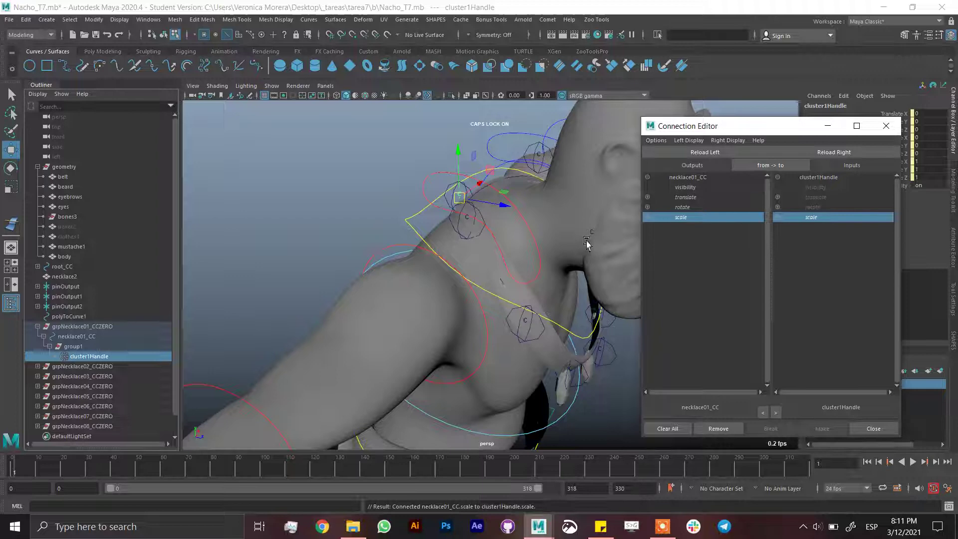
{"action": "left_click", "coordinate": [37, 366]}
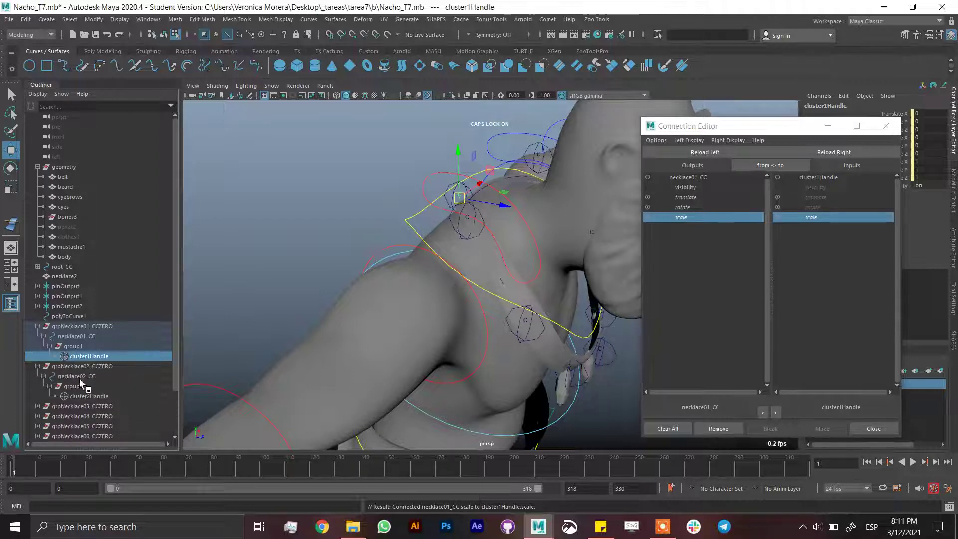
{"action": "left_click", "coordinate": [77, 376]}
- Load necklace02_CC as the connection source and expand the necklace control groups in the Outliner
{"action": "left_click", "coordinate": [698, 152]}
{"action": "left_click_drag", "start_coordinate": [729, 129], "coordinate": [654, 132]}
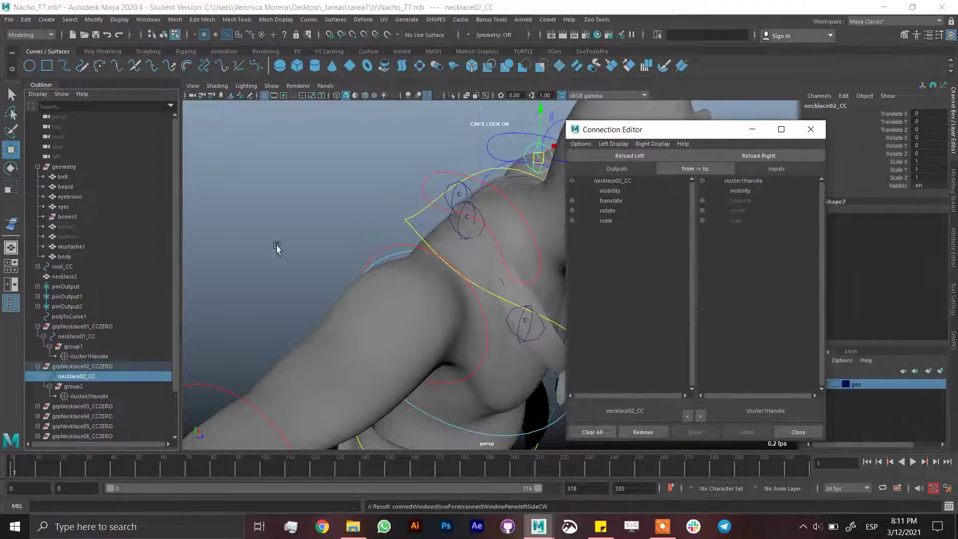
{"action": "scroll", "coordinate": [170, 324], "scroll_direction": "down", "scroll_amount": 2}
{"action": "left_click", "coordinate": [37, 356]}
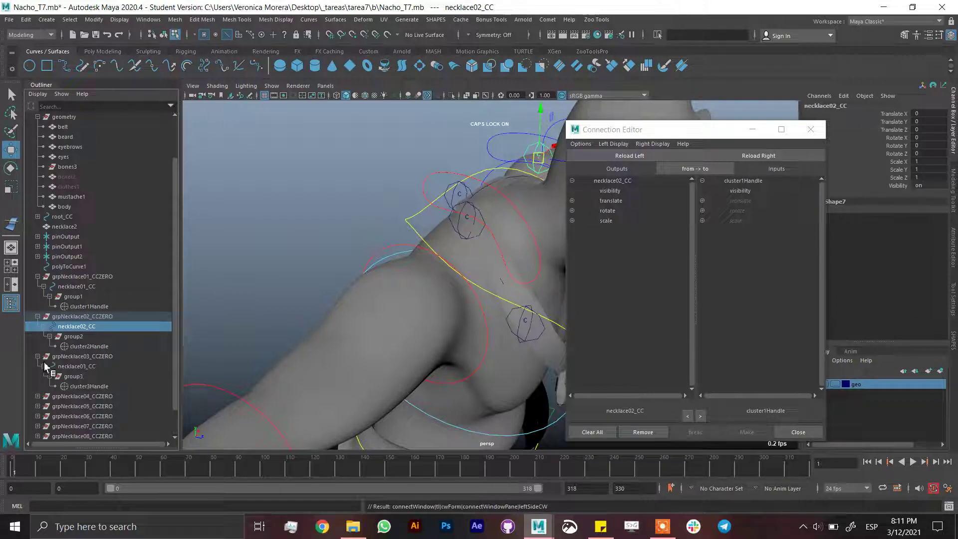
{"action": "scroll", "coordinate": [160, 349], "scroll_direction": "down", "scroll_amount": 2}
{"action": "left_click", "coordinate": [37, 366]}
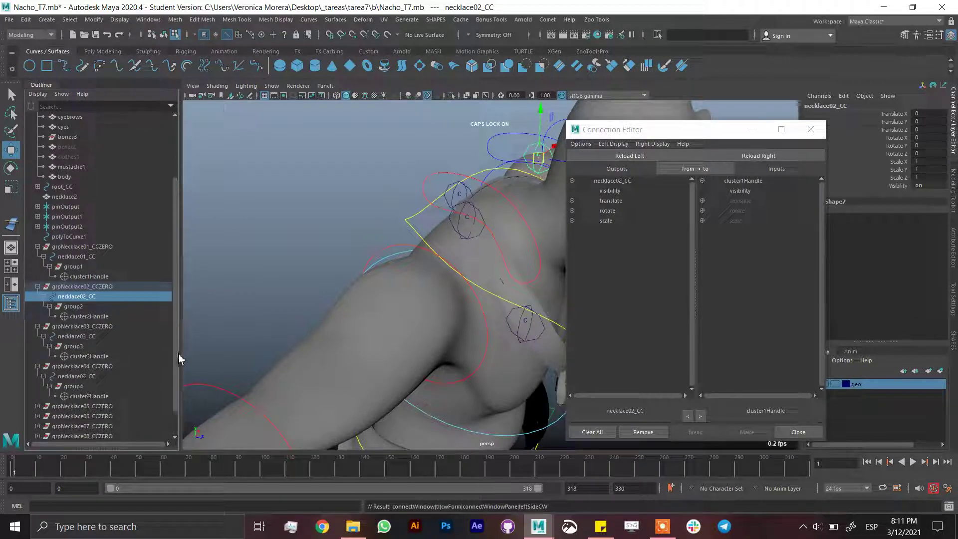
{"action": "scroll", "coordinate": [38, 371], "scroll_direction": "down", "scroll_amount": 2}
{"action": "left_click", "coordinate": [38, 406]}
{"action": "left_click", "coordinate": [38, 396]}
{"action": "left_click", "coordinate": [38, 386]}
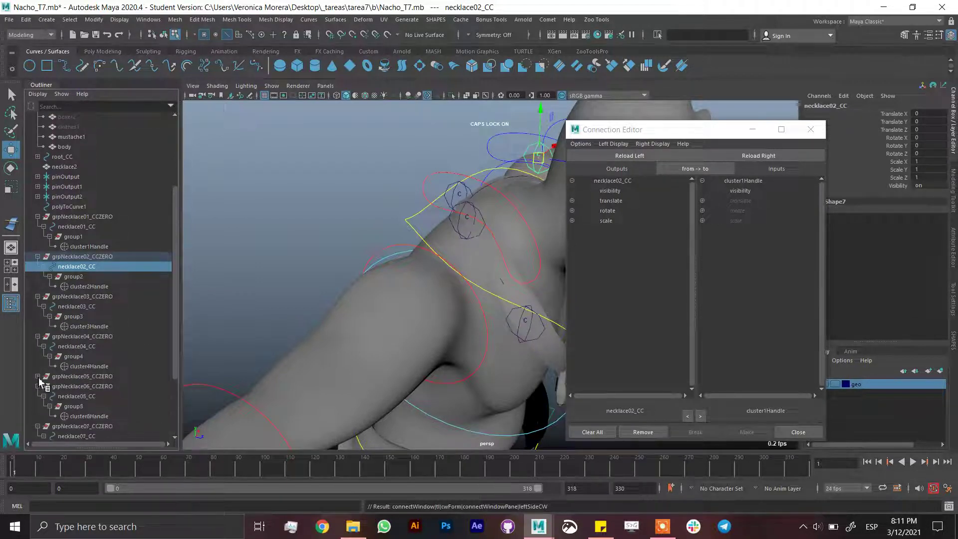
{"action": "left_click", "coordinate": [38, 376]}
{"action": "scroll", "coordinate": [172, 349], "scroll_direction": "down", "scroll_amount": 4}
- Select necklace02_CC through necklace08_CC and load them as the connection sources
{"action": "left_click", "coordinate": [92, 237]}
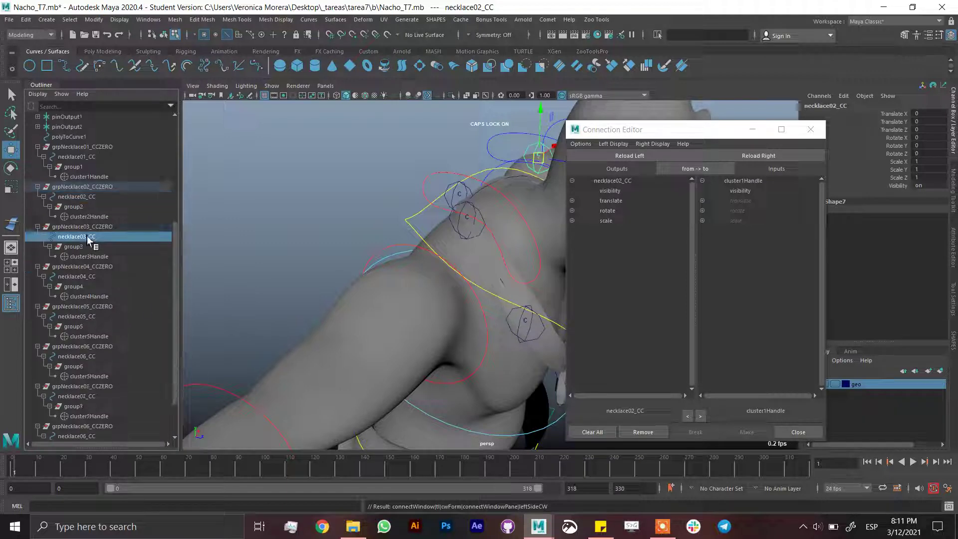
{"action": "left_click", "coordinate": [75, 196]}
{"action": "left_click", "coordinate": [87, 236], "text": "ctrl"}
{"action": "left_click", "coordinate": [97, 279], "text": "ctrl"}
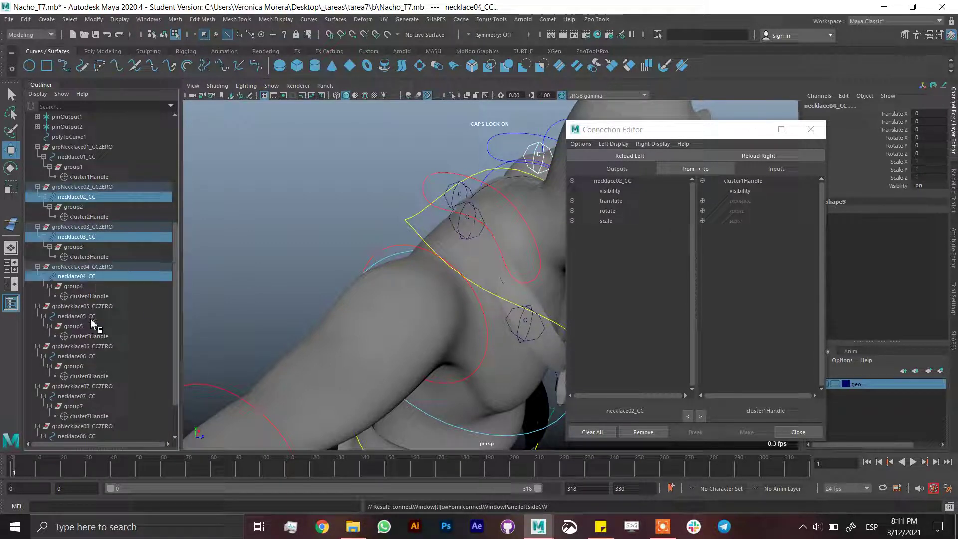
{"action": "left_click", "coordinate": [93, 318], "text": "ctrl"}
{"action": "left_click", "coordinate": [96, 358], "text": "ctrl"}
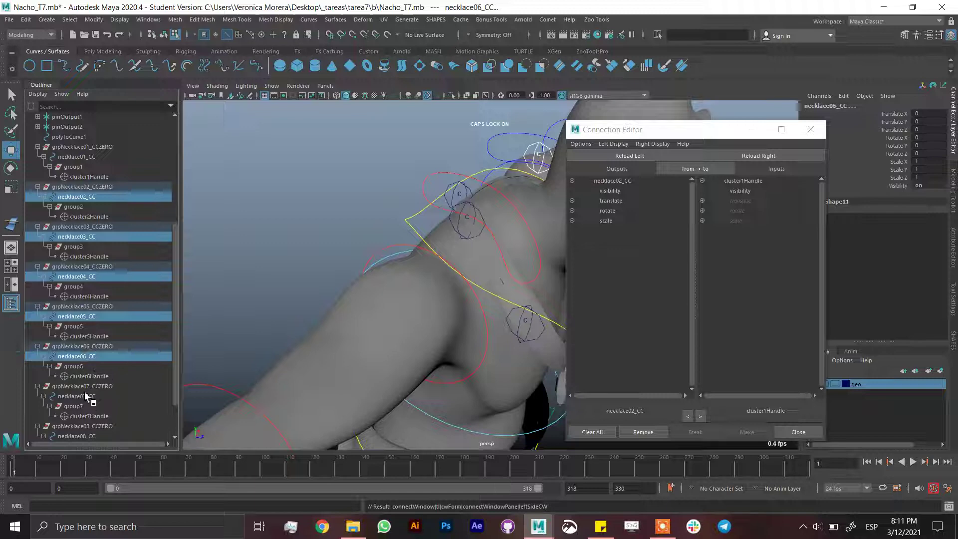
{"action": "left_click", "coordinate": [88, 386], "text": "ctrl"}
{"action": "left_click", "coordinate": [86, 396], "text": "ctrl"}
{"action": "left_click", "coordinate": [89, 377], "text": "ctrl"}
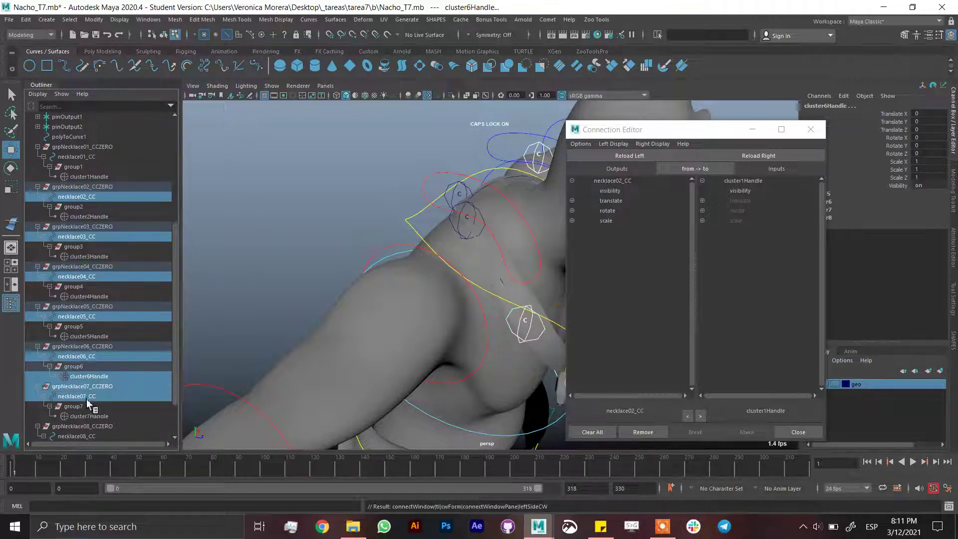
{"action": "left_click", "coordinate": [83, 386], "text": "ctrl"}
{"action": "left_click", "coordinate": [89, 376], "text": "ctrl"}
{"action": "left_click", "coordinate": [76, 436], "text": "ctrl"}
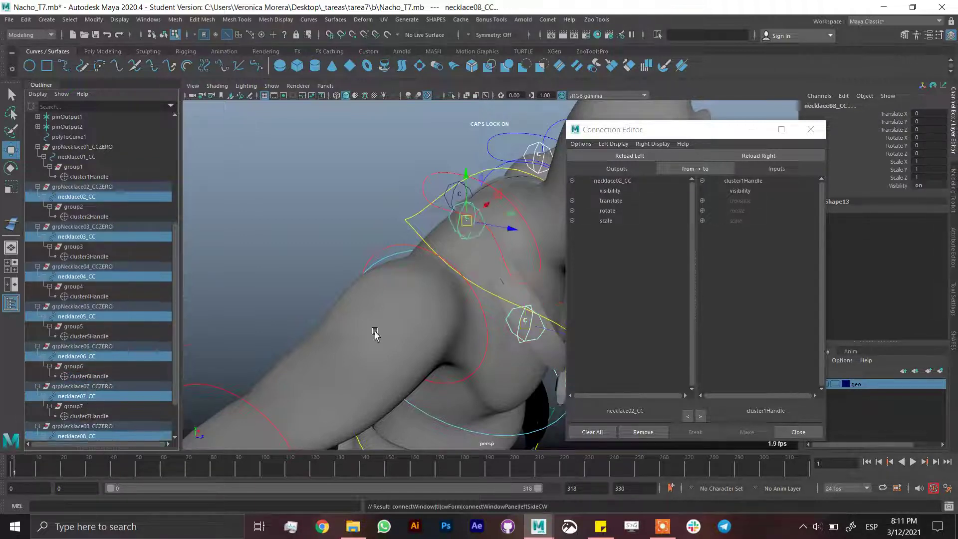
{"action": "left_click", "coordinate": [629, 156]}
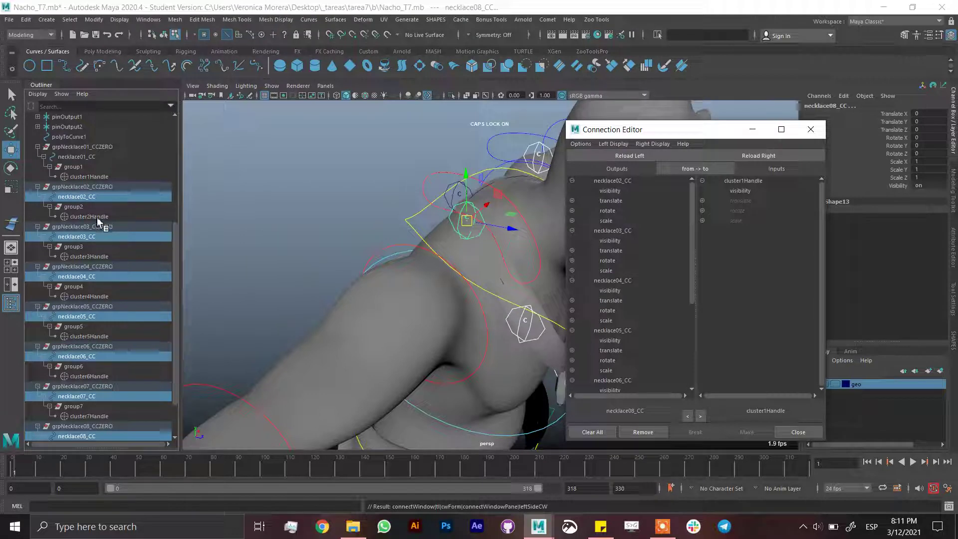
- Select cluster2Handle through cluster8Handle and load them as the connection targets
{"action": "left_click", "coordinate": [89, 216]}
{"action": "left_click", "coordinate": [89, 257], "text": "ctrl"}
{"action": "left_click", "coordinate": [90, 296], "text": "ctrl"}
{"action": "left_click", "coordinate": [88, 335], "text": "ctrl"}
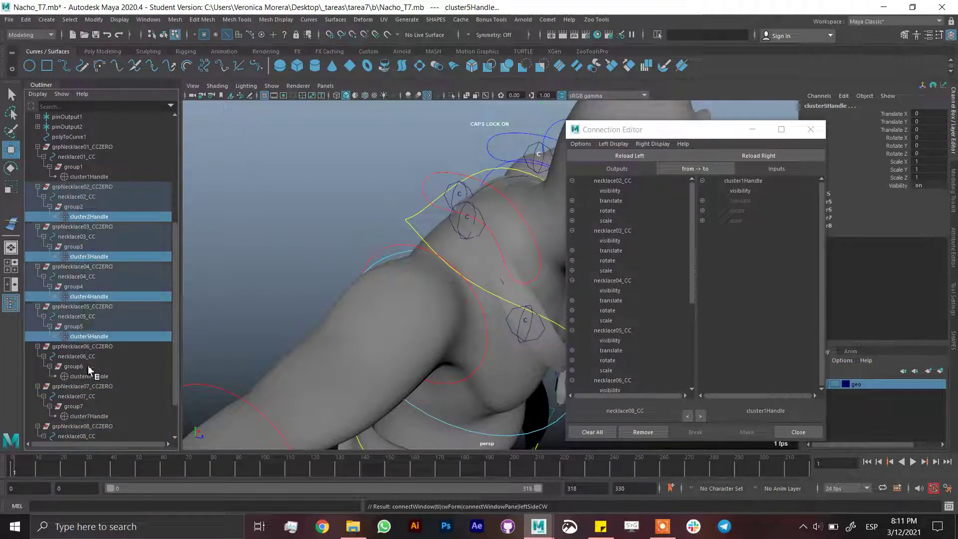
{"action": "left_click", "coordinate": [89, 376], "text": "ctrl"}
{"action": "left_click", "coordinate": [88, 416], "text": "ctrl"}
{"action": "scroll", "coordinate": [178, 415], "scroll_direction": "down", "scroll_amount": 2}
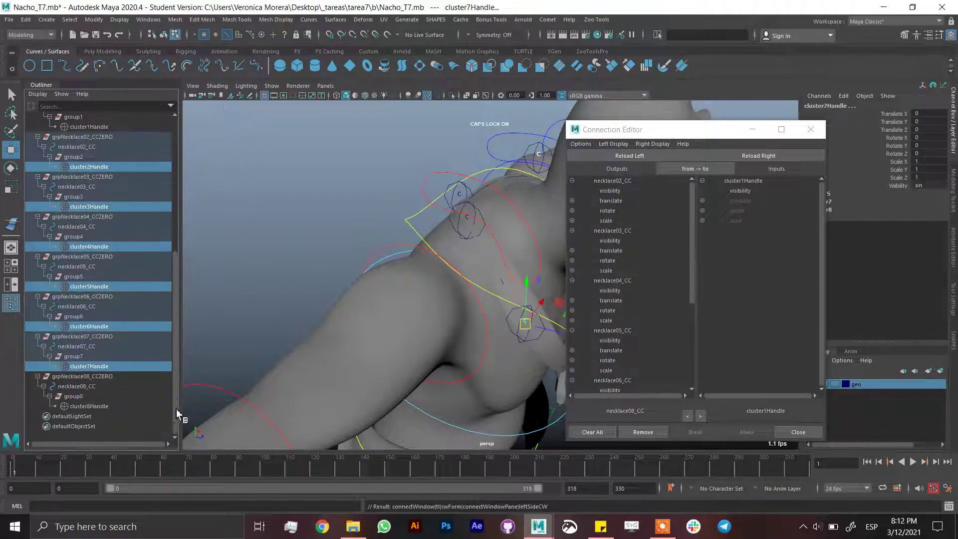
{"action": "left_click", "coordinate": [126, 406], "text": "ctrl"}
{"action": "left_click", "coordinate": [738, 156]}
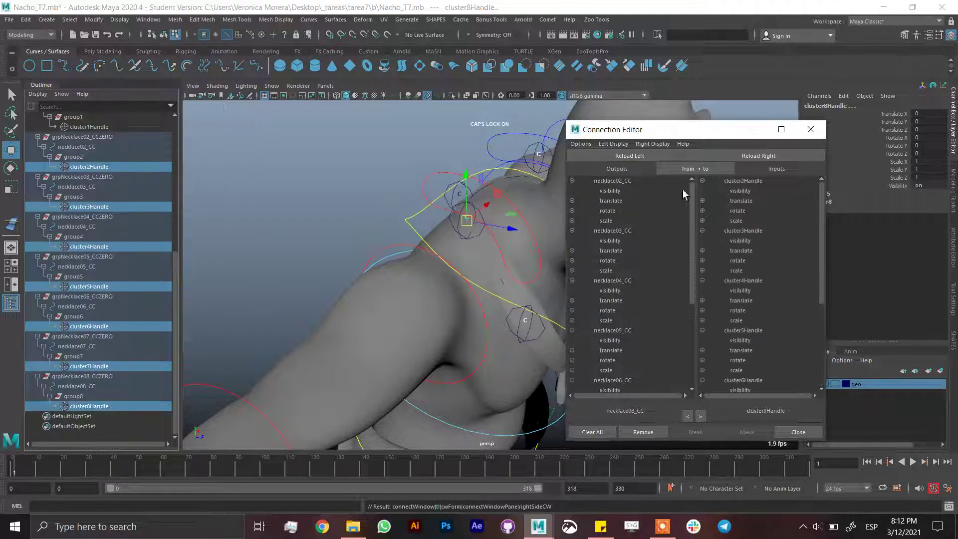
- Connect translate, rotate and scale of necklace02_CC and necklace03_CC to cluster2Handle and cluster3Handle
{"action": "left_click", "coordinate": [619, 200]}
{"action": "left_click", "coordinate": [739, 201]}
{"action": "left_click", "coordinate": [621, 210]}
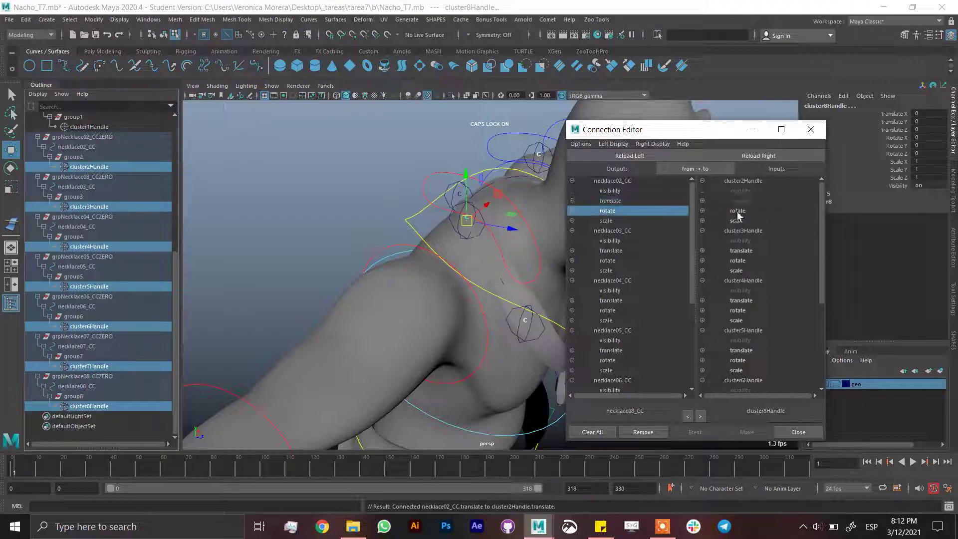
{"action": "left_click", "coordinate": [737, 211]}
{"action": "left_click", "coordinate": [637, 221]}
{"action": "left_click", "coordinate": [736, 220]}
{"action": "left_click", "coordinate": [632, 251]}
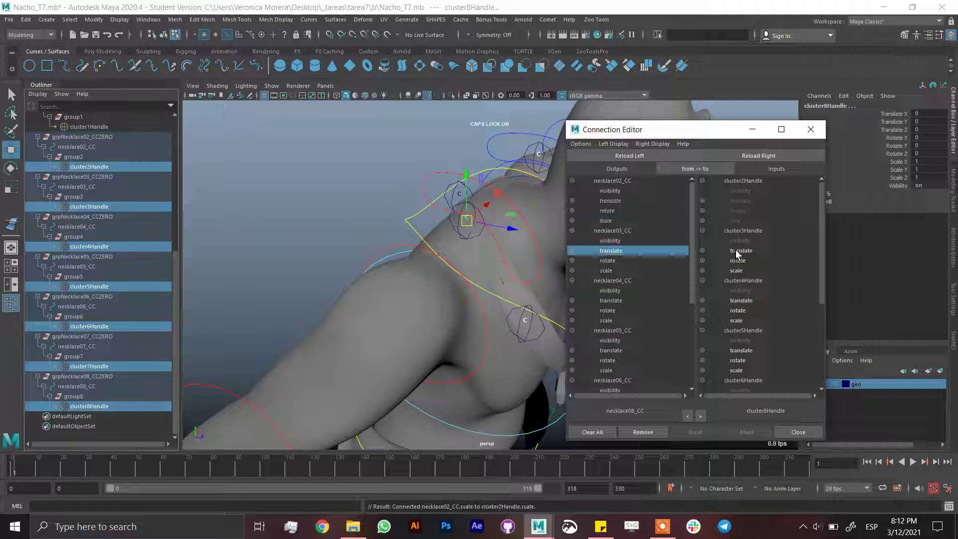
{"action": "left_click", "coordinate": [736, 252]}
{"action": "left_click", "coordinate": [737, 260]}
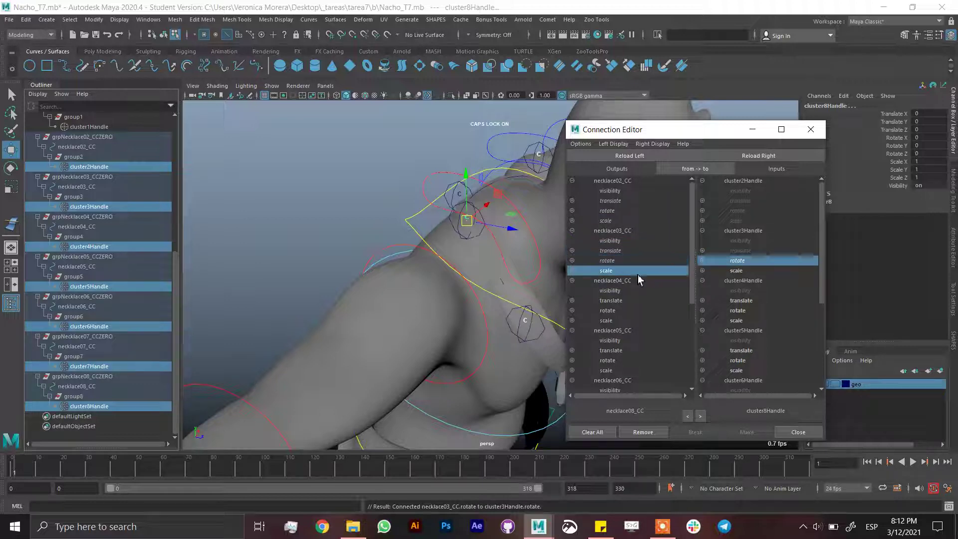
{"action": "left_click", "coordinate": [733, 272]}
- Connect necklace04_CC translate, rotate and scale to cluster4Handle
{"action": "left_click", "coordinate": [626, 300]}
{"action": "left_click", "coordinate": [743, 301]}
{"action": "left_click", "coordinate": [632, 311]}
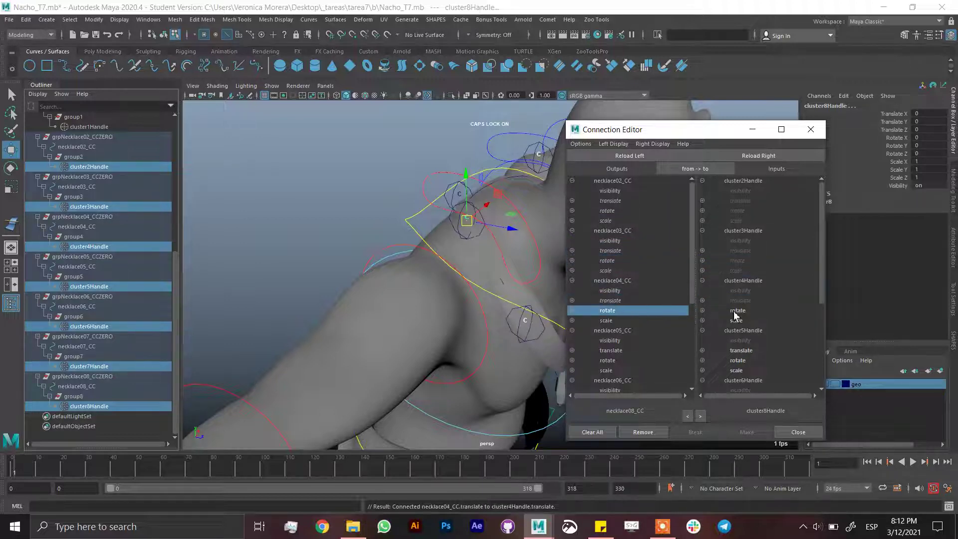
{"action": "left_click", "coordinate": [736, 310]}
{"action": "left_click", "coordinate": [624, 320]}
{"action": "left_click", "coordinate": [791, 321]}
{"action": "left_click_drag", "start_coordinate": [823, 283], "coordinate": [838, 349]}
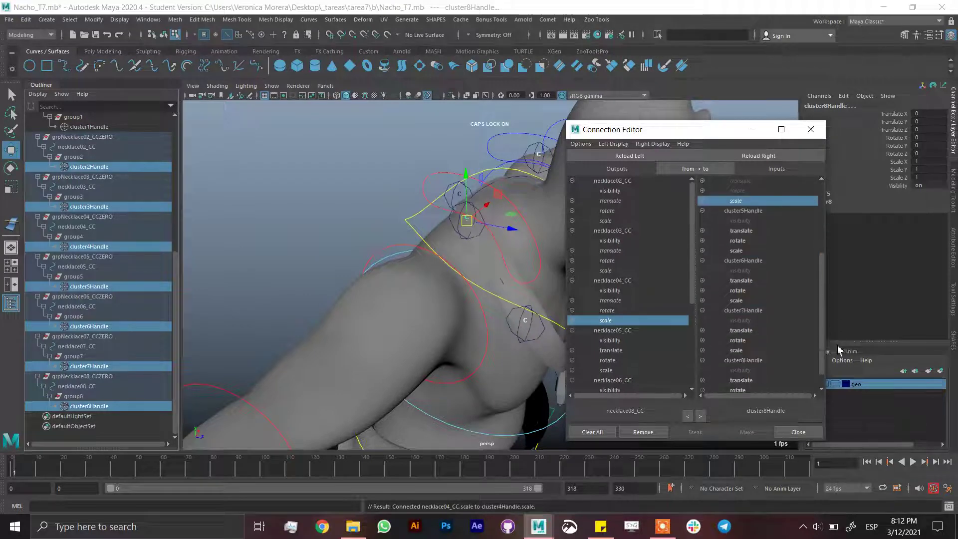
{"action": "left_click", "coordinate": [687, 291]}
{"action": "left_click_drag", "start_coordinate": [693, 278], "coordinate": [714, 384]}
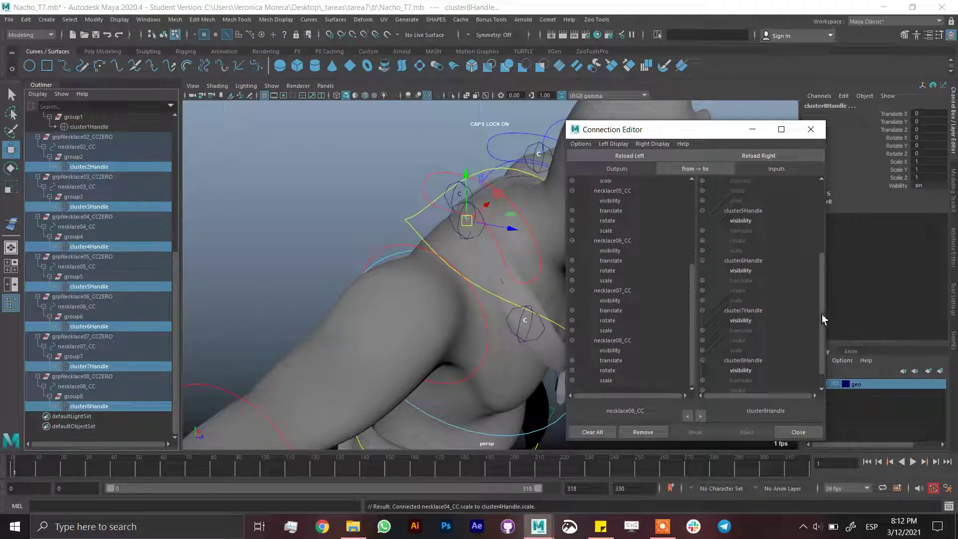
{"action": "scroll", "coordinate": [821, 319], "scroll_direction": "up", "scroll_amount": 4}
{"action": "left_click_drag", "start_coordinate": [819, 207], "coordinate": [840, 364]}
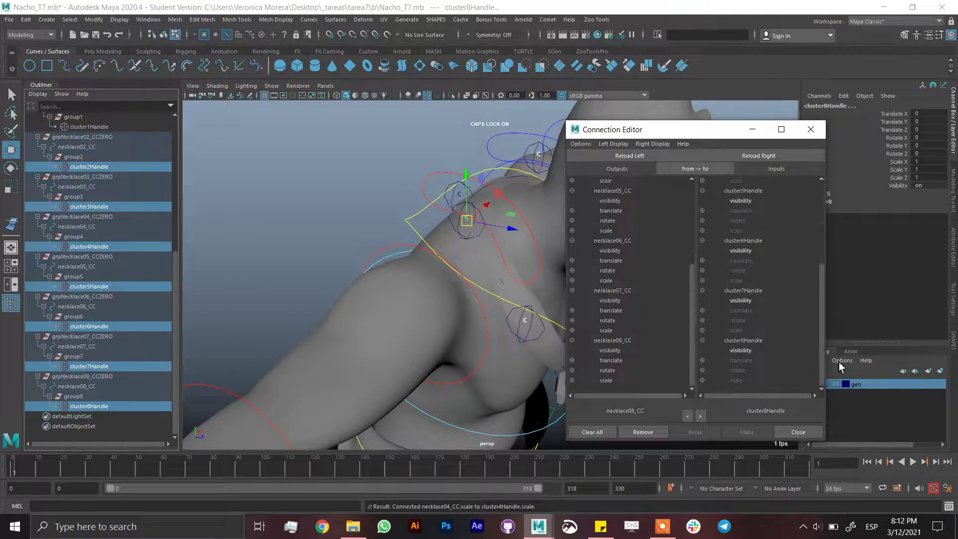
- Connect translate, rotate and scale of necklace08_CC and necklace07_CC to cluster8Handle and cluster7Handle
{"action": "left_click", "coordinate": [617, 360]}
{"action": "left_click", "coordinate": [741, 360]}
{"action": "left_click", "coordinate": [609, 370]}
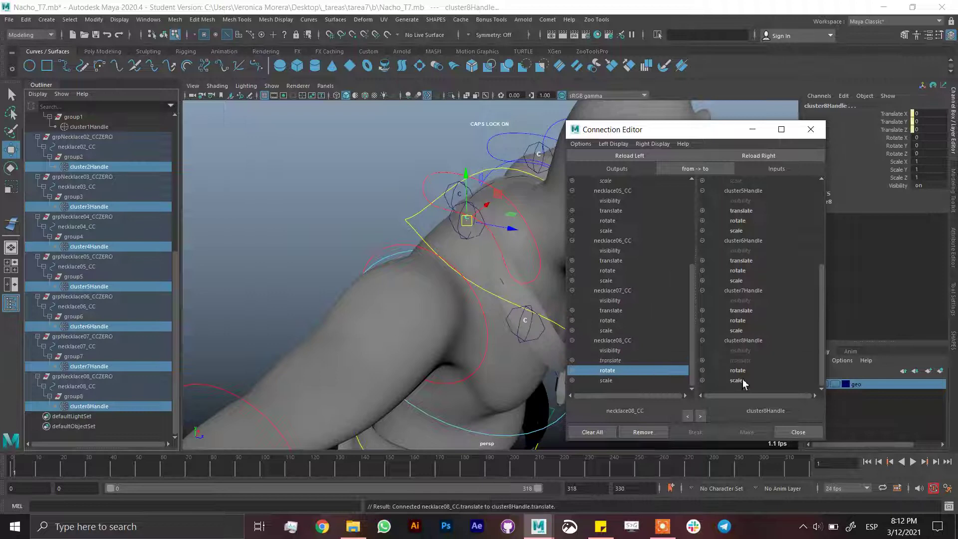
{"action": "left_click", "coordinate": [738, 370]}
{"action": "left_click", "coordinate": [644, 381]}
{"action": "left_click", "coordinate": [736, 381]}
{"action": "left_click", "coordinate": [610, 310]}
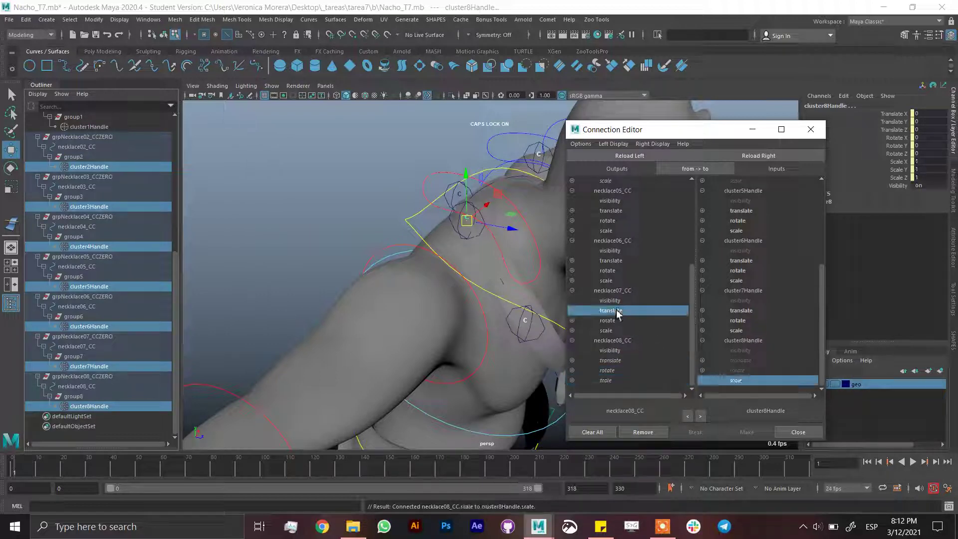
{"action": "left_click", "coordinate": [741, 310]}
{"action": "left_click", "coordinate": [609, 320]}
{"action": "left_click", "coordinate": [739, 321]}
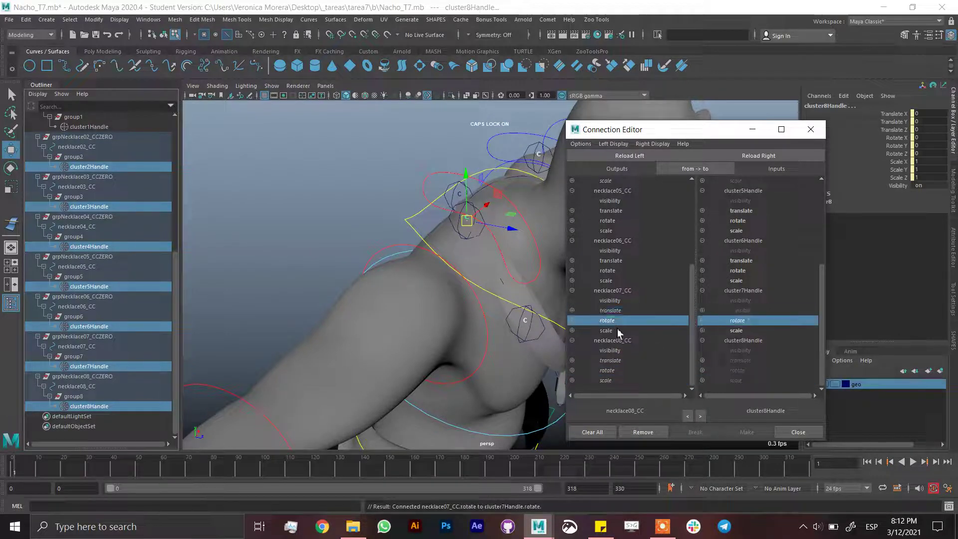
{"action": "left_click", "coordinate": [606, 330]}
{"action": "left_click", "coordinate": [736, 330]}
- Connect necklace06_CC translate, rotate and scale to cluster6Handle
{"action": "left_click", "coordinate": [620, 251]}
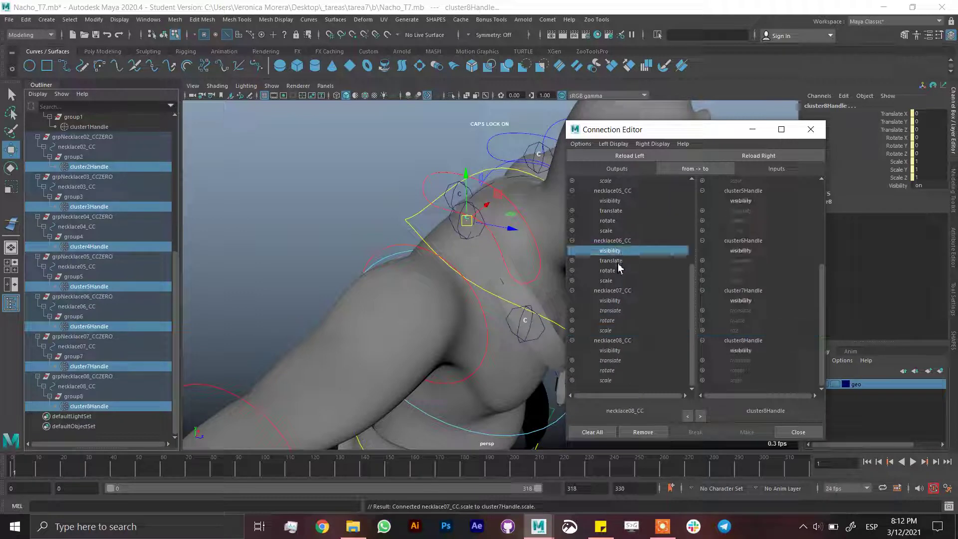
{"action": "left_click", "coordinate": [611, 260]}
{"action": "left_click", "coordinate": [740, 260]}
{"action": "left_click", "coordinate": [607, 271]}
{"action": "left_click", "coordinate": [737, 270]}
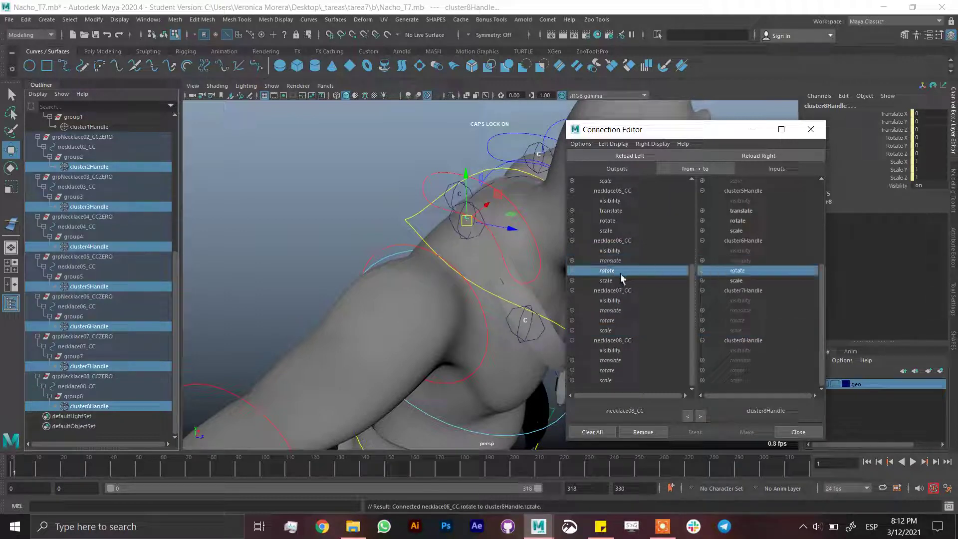
{"action": "left_click", "coordinate": [623, 281]}
{"action": "left_click", "coordinate": [751, 281]}
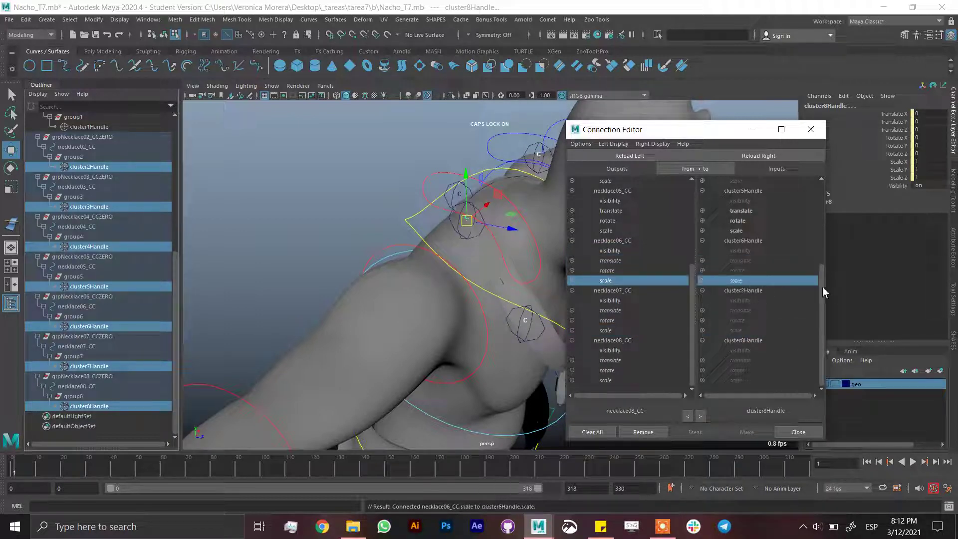
{"action": "left_click_drag", "start_coordinate": [822, 286], "coordinate": [822, 251]}
{"action": "left_click_drag", "start_coordinate": [691, 289], "coordinate": [690, 246]}
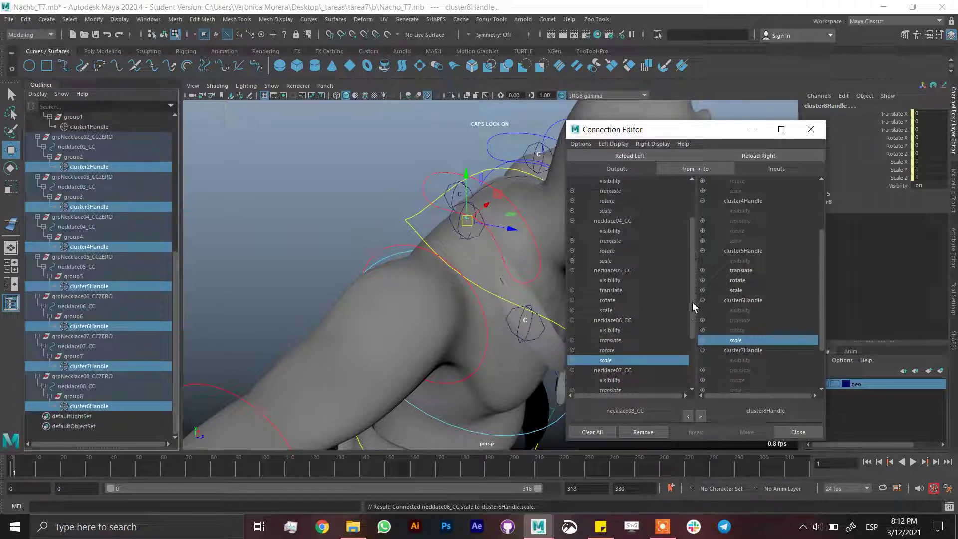
- Connect necklace05_CC translate, rotate and scale to cluster5Handle, verify necklace04_CC, and close the editor
{"action": "left_click", "coordinate": [610, 290]}
{"action": "left_click", "coordinate": [740, 271]}
{"action": "left_click", "coordinate": [607, 300]}
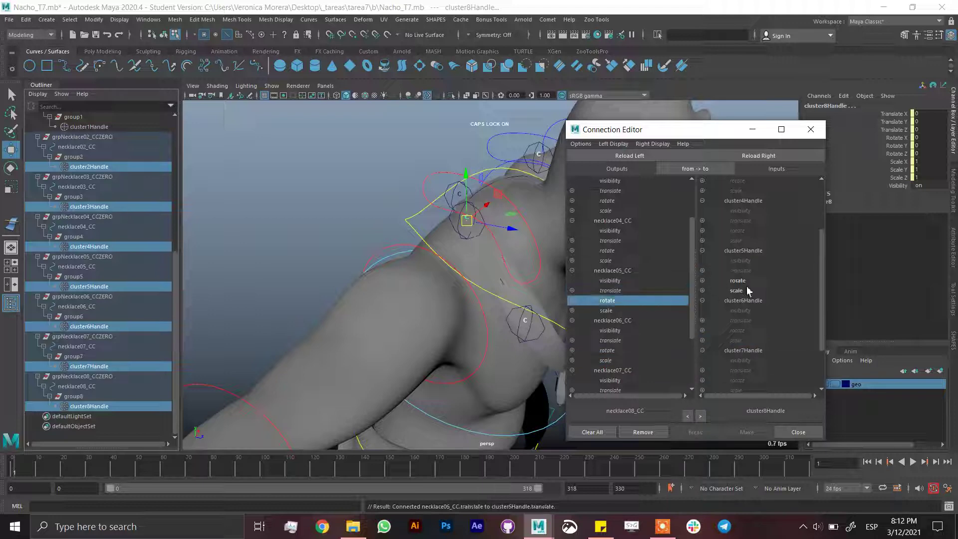
{"action": "left_click", "coordinate": [738, 280]}
{"action": "left_click", "coordinate": [614, 311]}
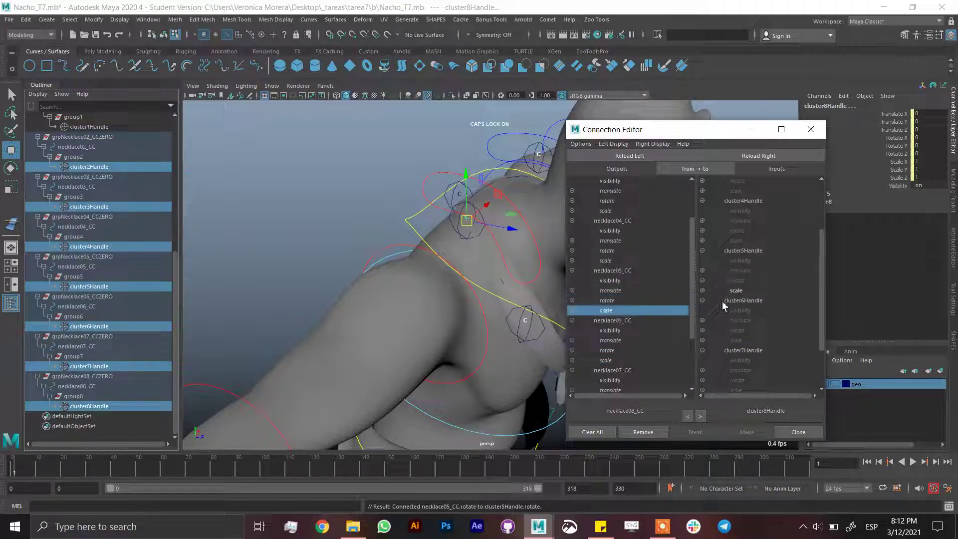
{"action": "left_click", "coordinate": [736, 291]}
{"action": "left_click", "coordinate": [617, 241]}
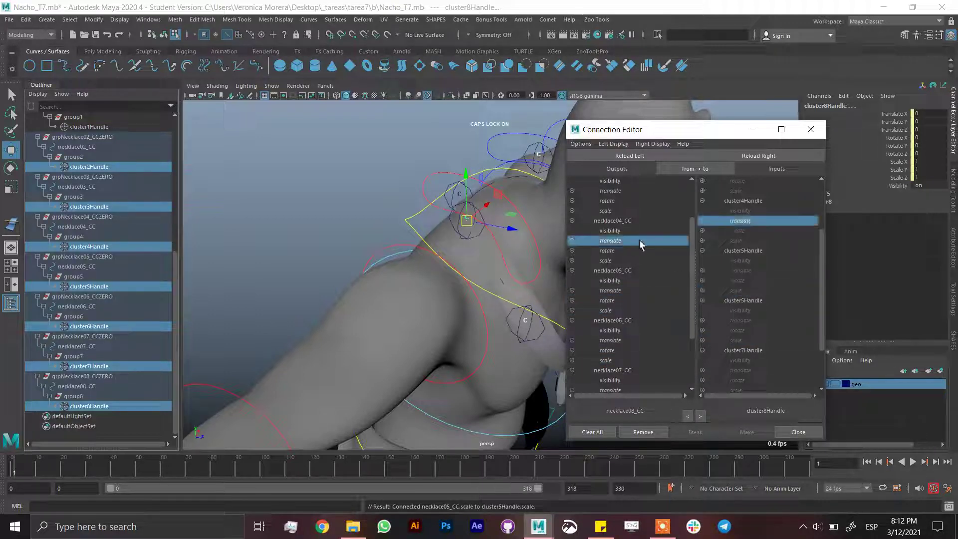
{"action": "left_click", "coordinate": [624, 251]}
{"action": "left_click", "coordinate": [811, 129]}
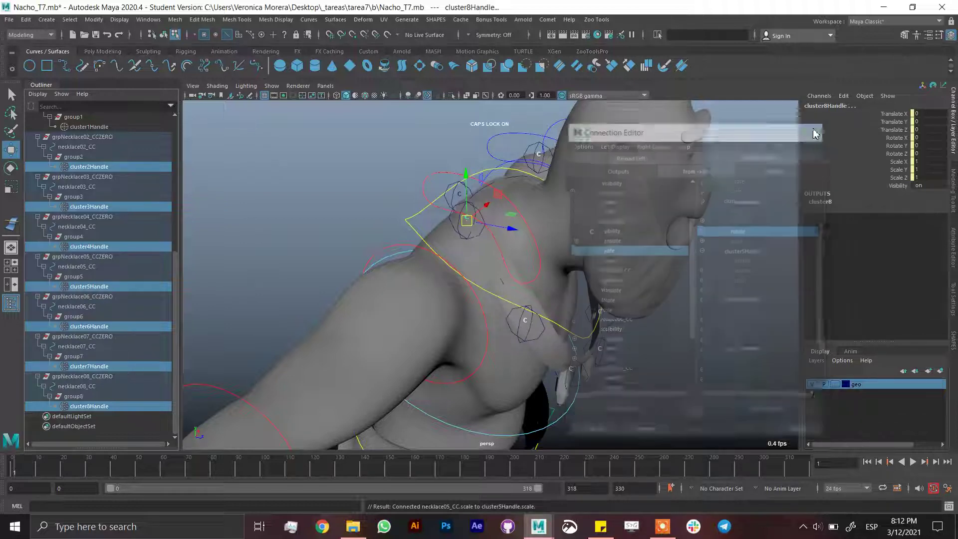
- Test-move necklace01_CC to check the necklace follows, then undo the move
{"action": "left_click", "coordinate": [441, 199]}
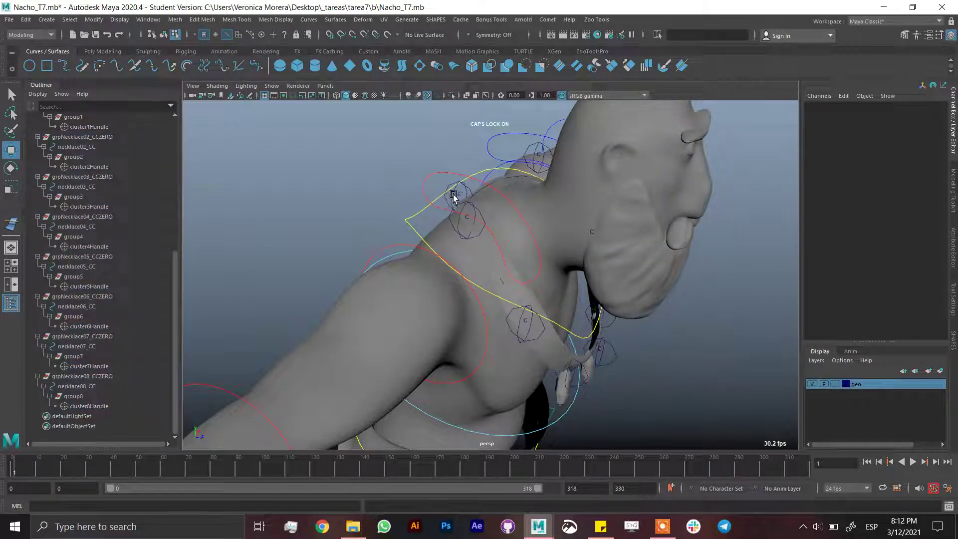
{"action": "left_click", "coordinate": [452, 199]}
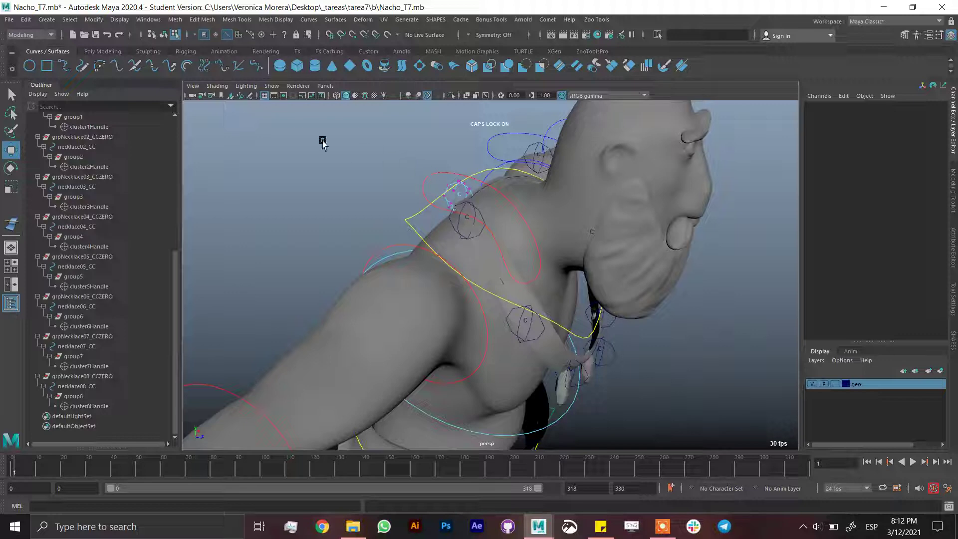
{"action": "left_click", "coordinate": [164, 34]}
{"action": "left_click_drag", "start_coordinate": [455, 188], "coordinate": [439, 167]}
{"action": "key", "text": "ctrl+z"}
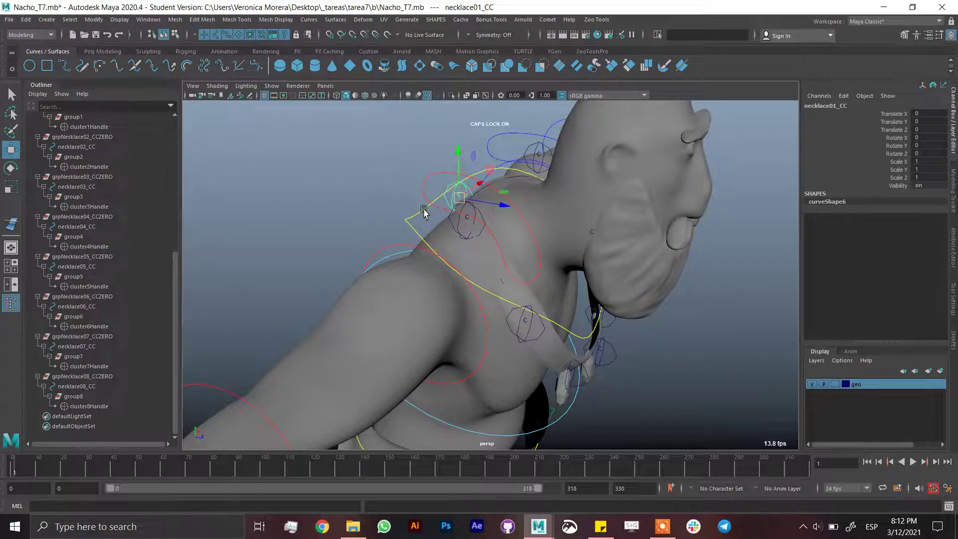
{"action": "left_click_drag", "start_coordinate": [421, 207], "coordinate": [434, 224], "text": "alt"}
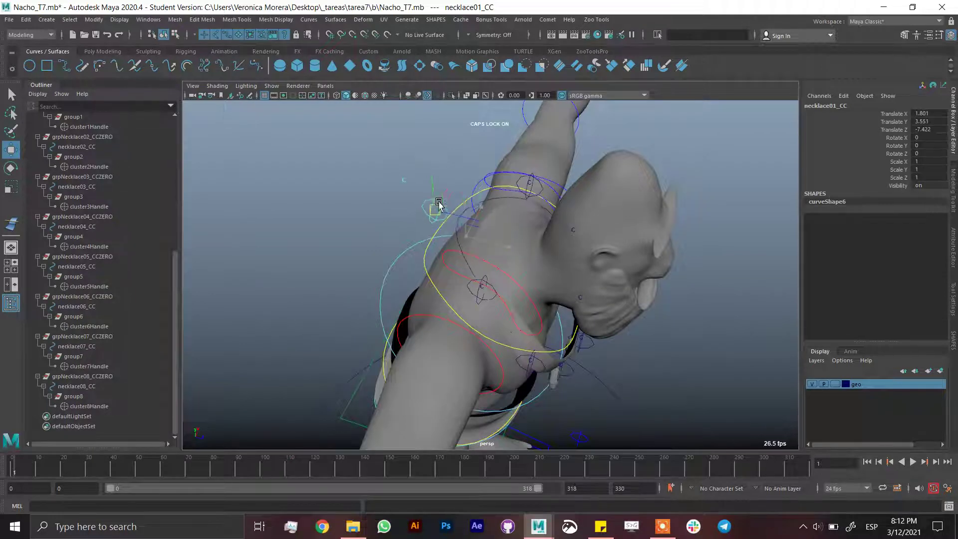
{"action": "key", "text": "ctrl+z"}
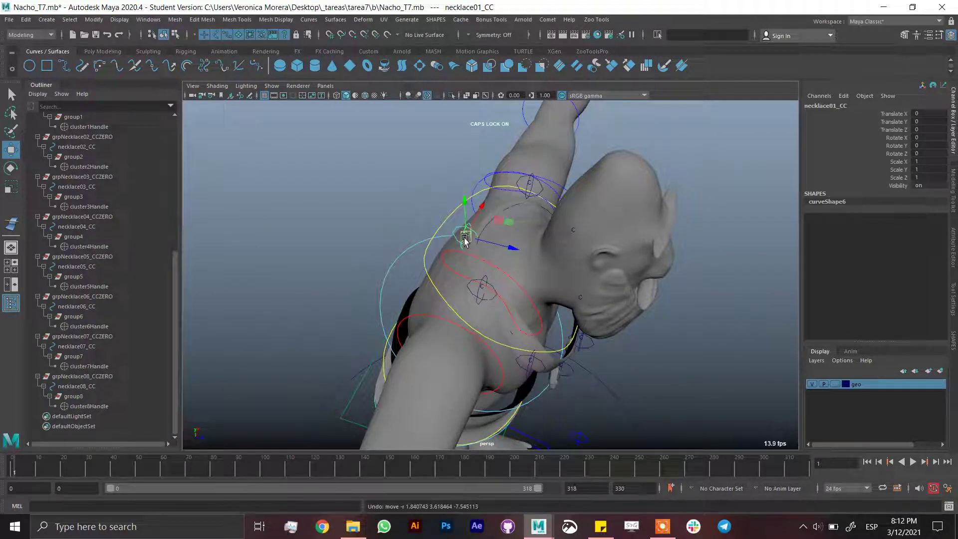
- Select the cluster groups group1 through group8 and group them with Ctrl+G
{"action": "left_click", "coordinate": [80, 396]}
{"action": "left_click", "coordinate": [82, 356], "text": "ctrl"}
{"action": "left_click", "coordinate": [79, 316], "text": "ctrl"}
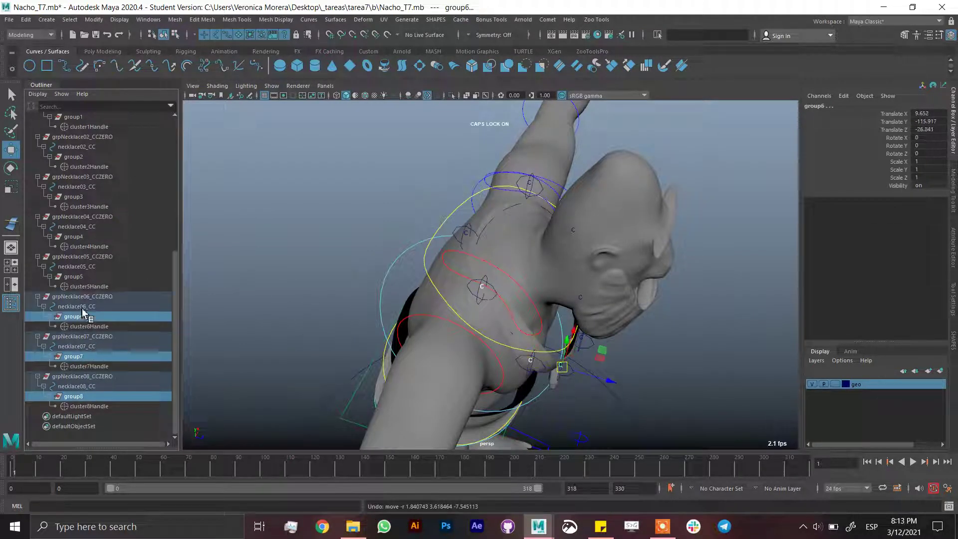
{"action": "left_click", "coordinate": [78, 277], "text": "ctrl"}
{"action": "left_click", "coordinate": [75, 236], "text": "ctrl"}
{"action": "left_click", "coordinate": [73, 197], "text": "ctrl"}
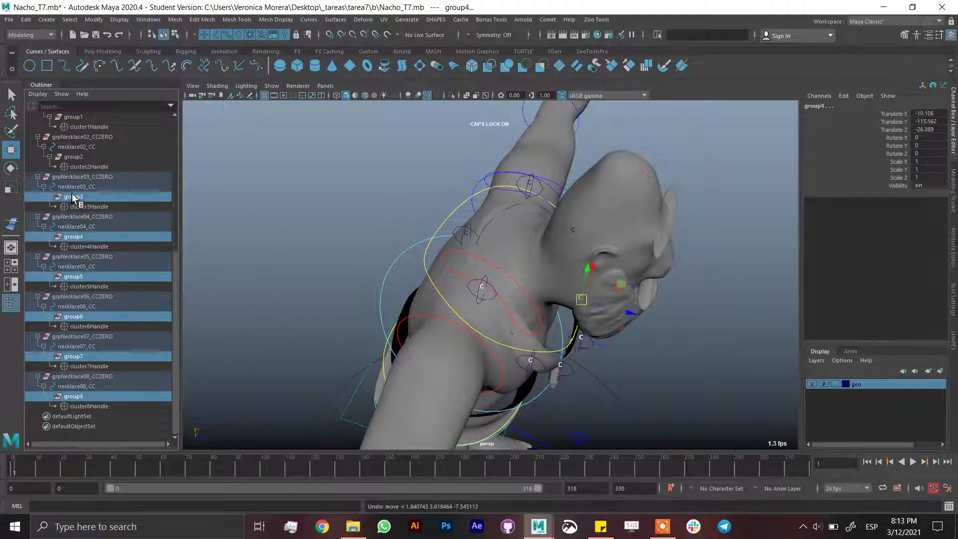
{"action": "left_click", "coordinate": [76, 157], "text": "ctrl"}
{"action": "scroll", "coordinate": [173, 245], "scroll_direction": "up", "scroll_amount": 3}
{"action": "left_click", "coordinate": [93, 178], "text": "ctrl"}
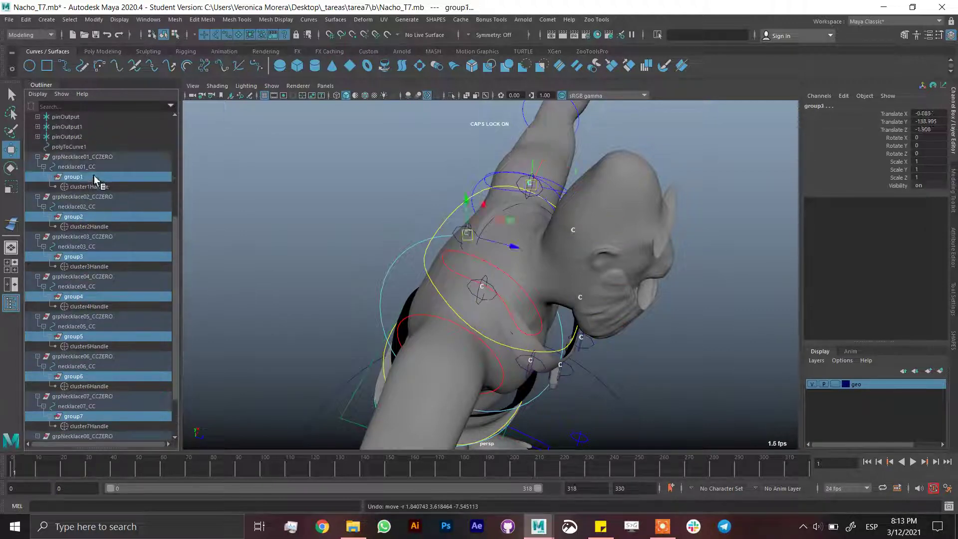
{"action": "key", "text": "ctrl+g"}
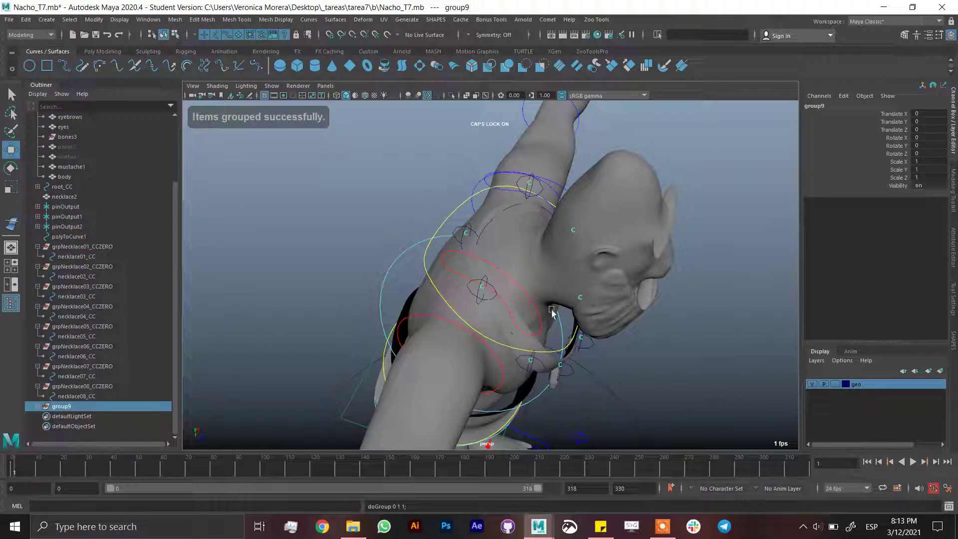
- Reset necklace01_CC and rename the new group9 to clusters_grp
{"action": "left_click", "coordinate": [460, 229]}
{"action": "left_click", "coordinate": [461, 229]}
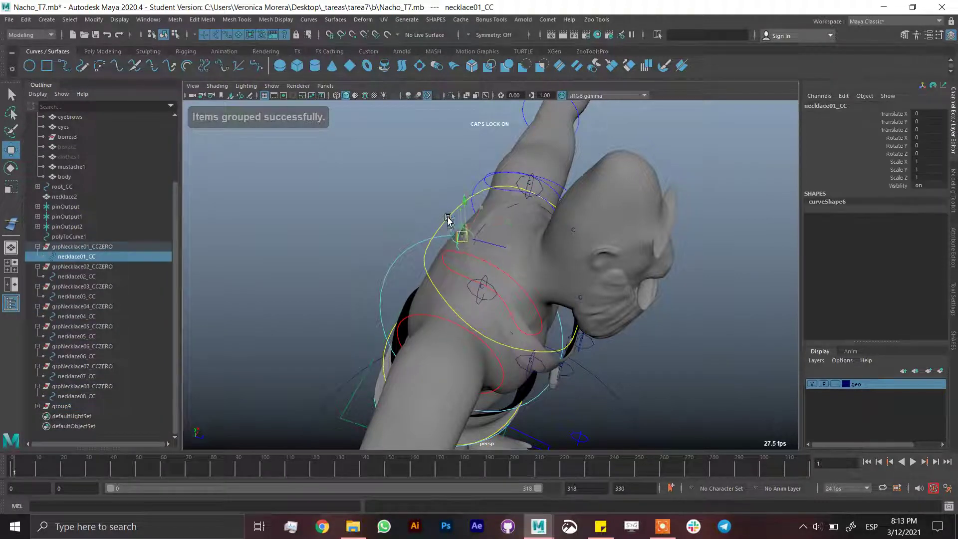
{"action": "key", "text": "ctrl+z"}
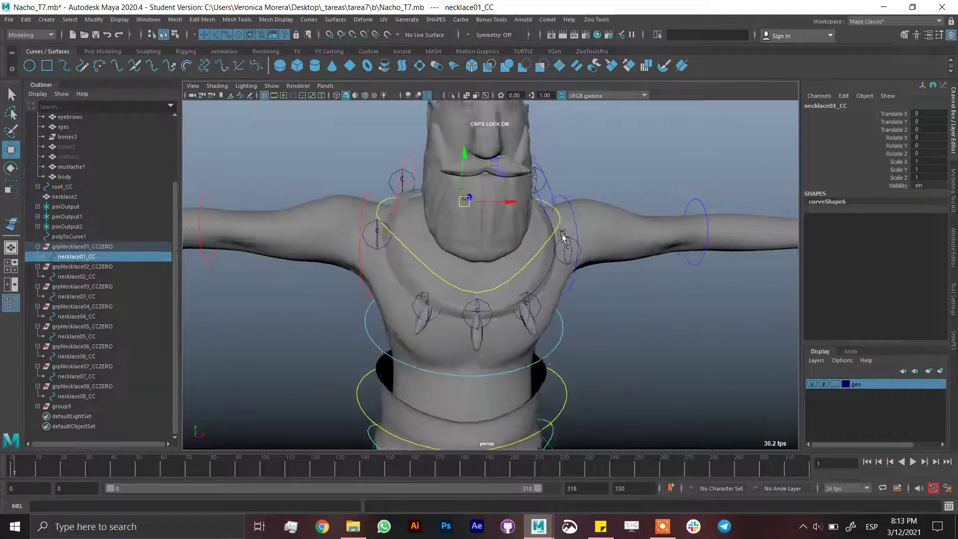
{"action": "double_click", "coordinate": [63, 406]}
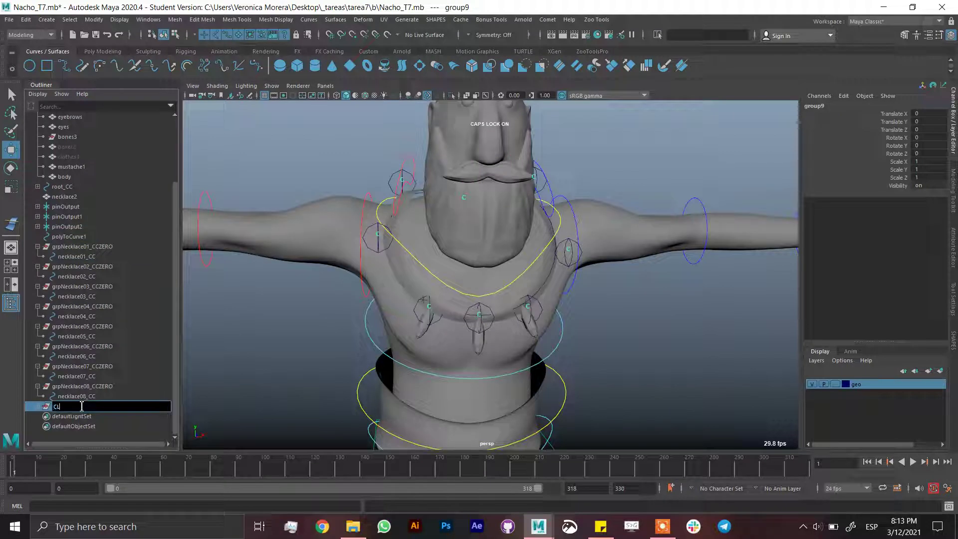
{"action": "key", "text": "BackSpace"}
{"action": "key", "text": "BackSpace"}
{"action": "key", "text": "Caps_Lock"}
{"action": "type", "text": "clusters_grp"}
{"action": "key", "text": "Return"}
{"action": "left_click", "coordinate": [38, 247]}
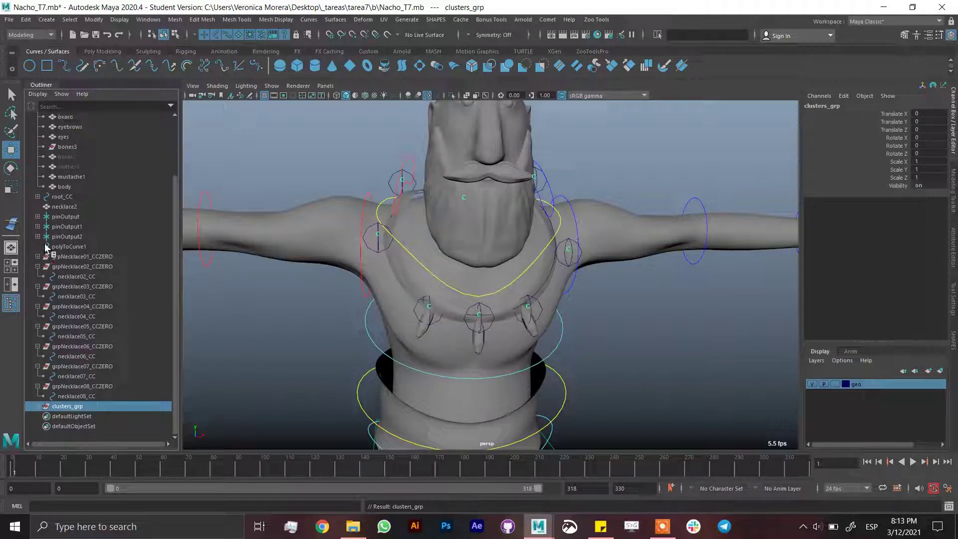
- Group grpNecklace01_CCZERO through grpNecklace08_CCZERO into a new group named necklace_grp
{"action": "left_click", "coordinate": [76, 257]}
{"action": "left_click", "coordinate": [80, 266], "text": "shift"}
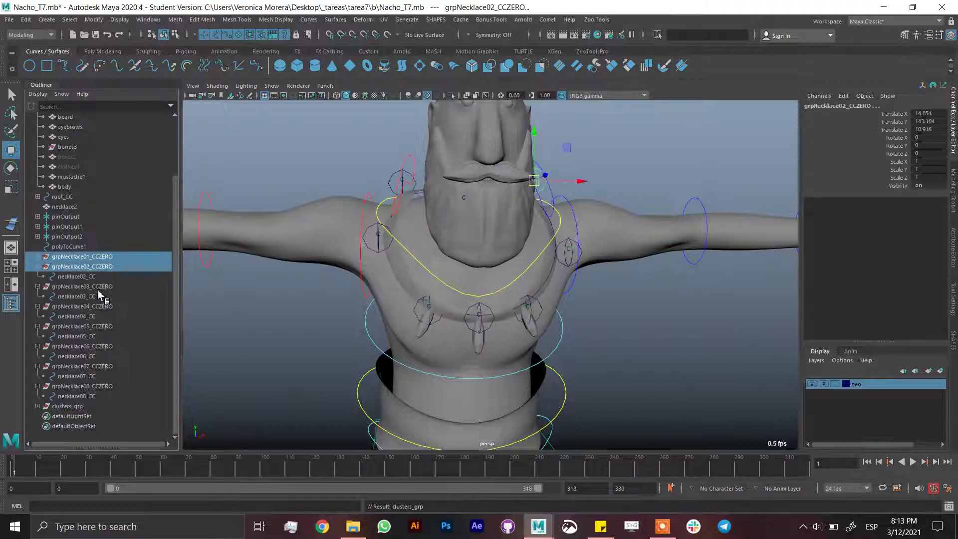
{"action": "left_click", "coordinate": [97, 287], "text": "ctrl"}
{"action": "left_click", "coordinate": [97, 307], "text": "ctrl"}
{"action": "left_click", "coordinate": [97, 327], "text": "ctrl"}
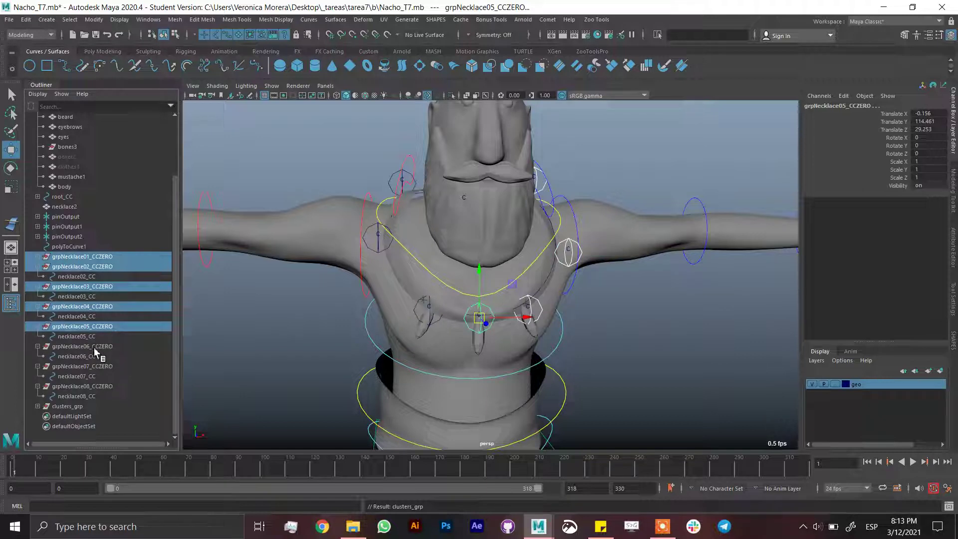
{"action": "left_click", "coordinate": [95, 346], "text": "ctrl"}
{"action": "left_click", "coordinate": [91, 366], "text": "ctrl"}
{"action": "left_click", "coordinate": [92, 386], "text": "ctrl"}
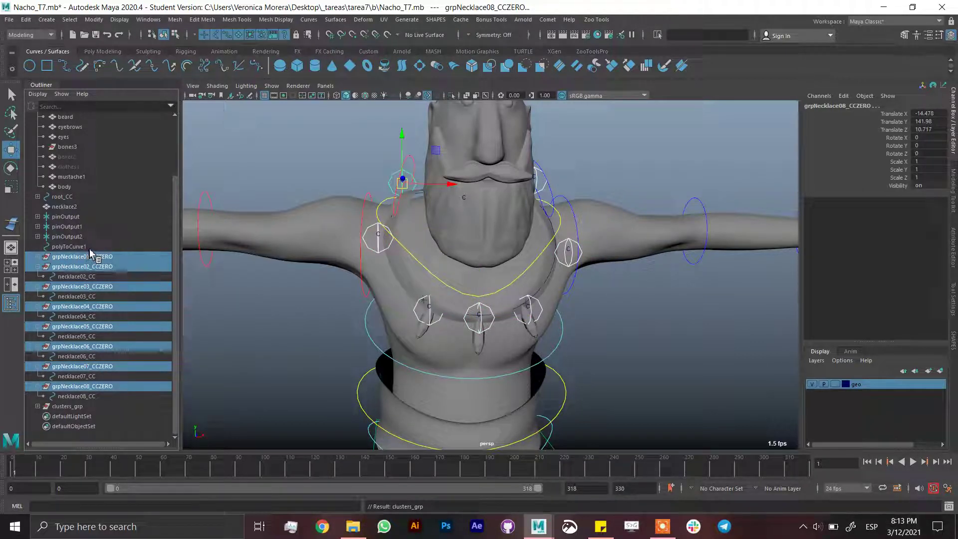
{"action": "key", "text": "ctrl+g"}
{"action": "double_click", "coordinate": [73, 336]}
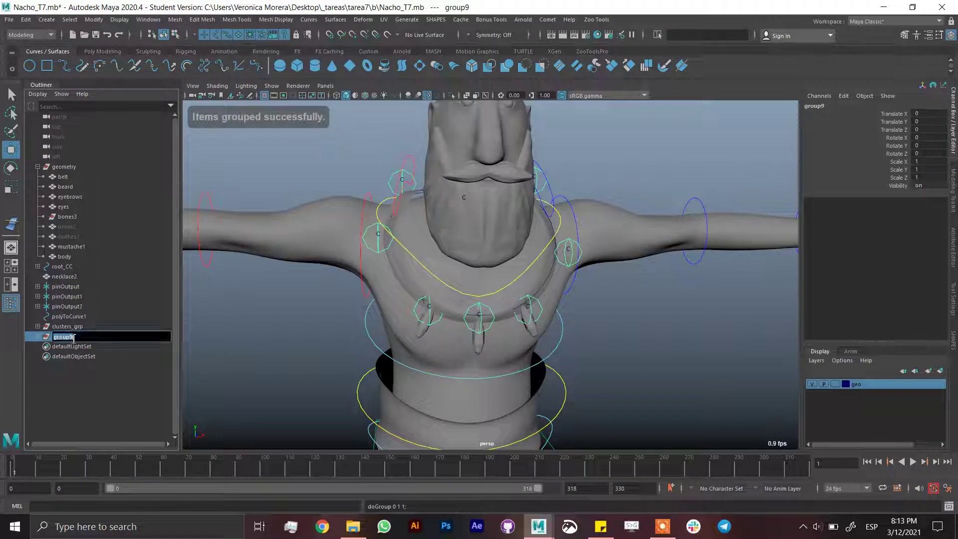
{"action": "type", "text": "necklace_grp"}
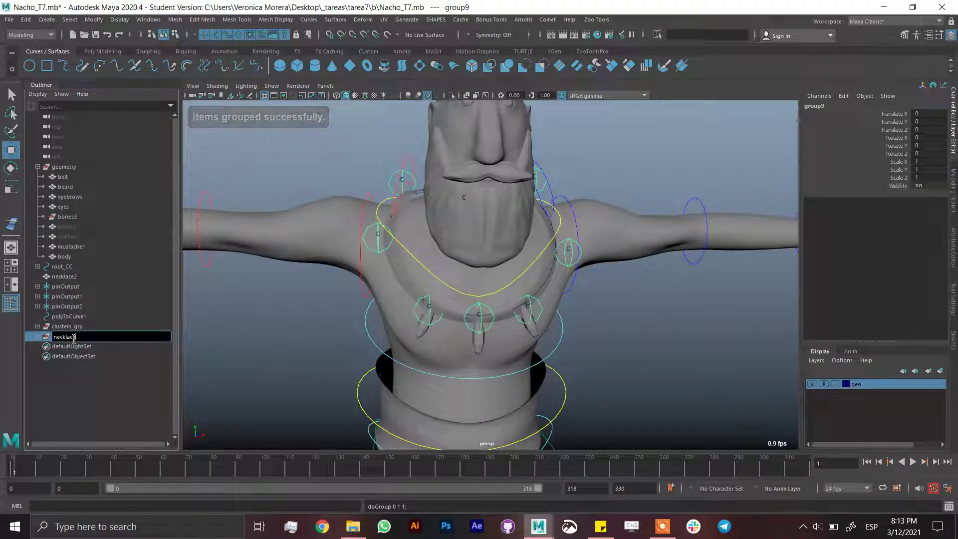
{"action": "key", "text": "Return"}
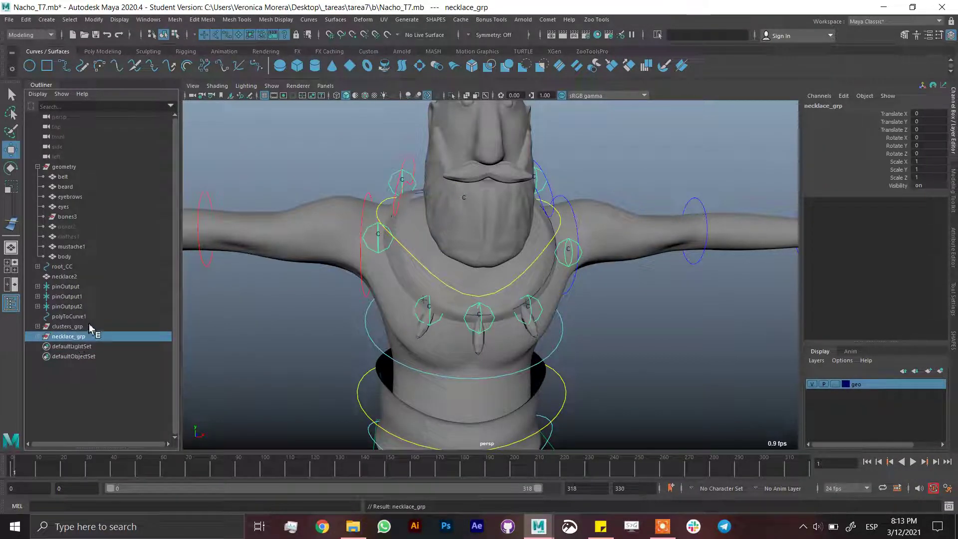
- Rename the curve polyToCurve1 to necklace_cv
{"action": "left_click", "coordinate": [80, 317]}
{"action": "double_click", "coordinate": [81, 318]}
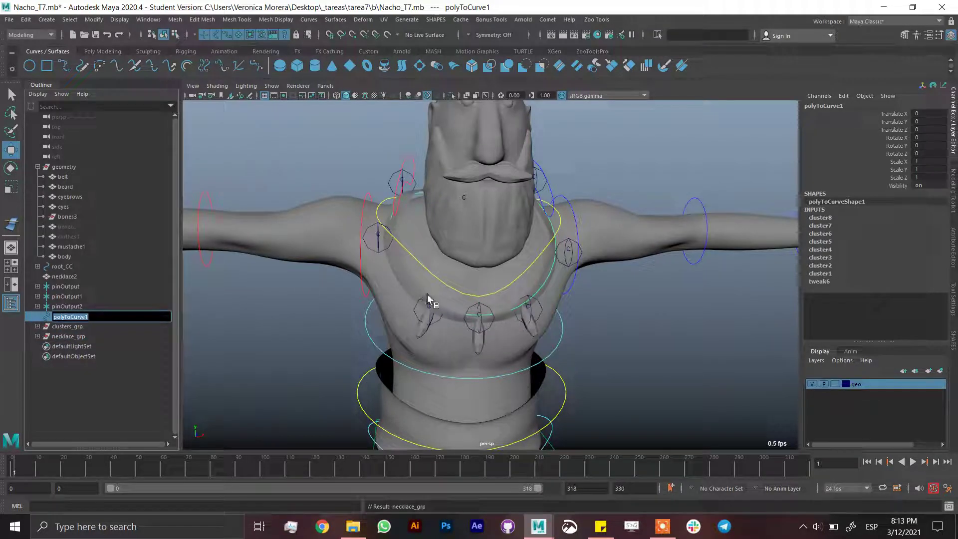
{"action": "type", "text": "necklace_cv"}
{"action": "key", "text": "Return"}
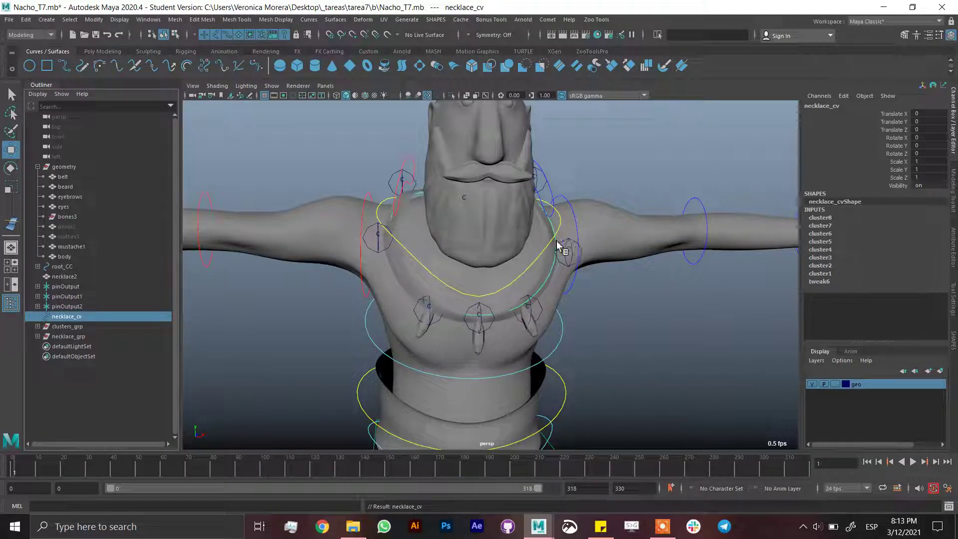
- Create a wire deformer so the necklace_cv curve drives the necklace2 mesh
{"action": "left_click", "coordinate": [341, 139]}
{"action": "left_click", "coordinate": [363, 20]}
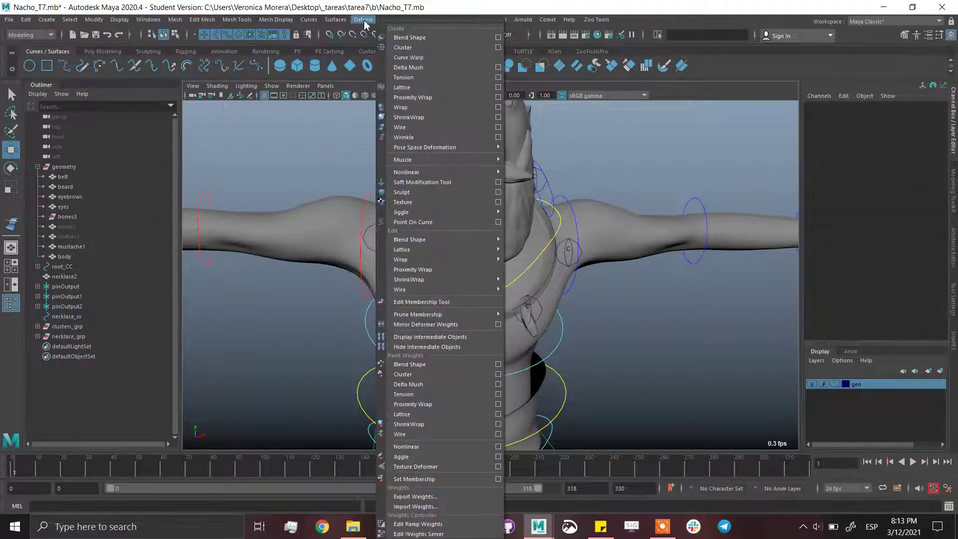
{"action": "left_click", "coordinate": [428, 129]}
{"action": "left_click", "coordinate": [405, 270]}
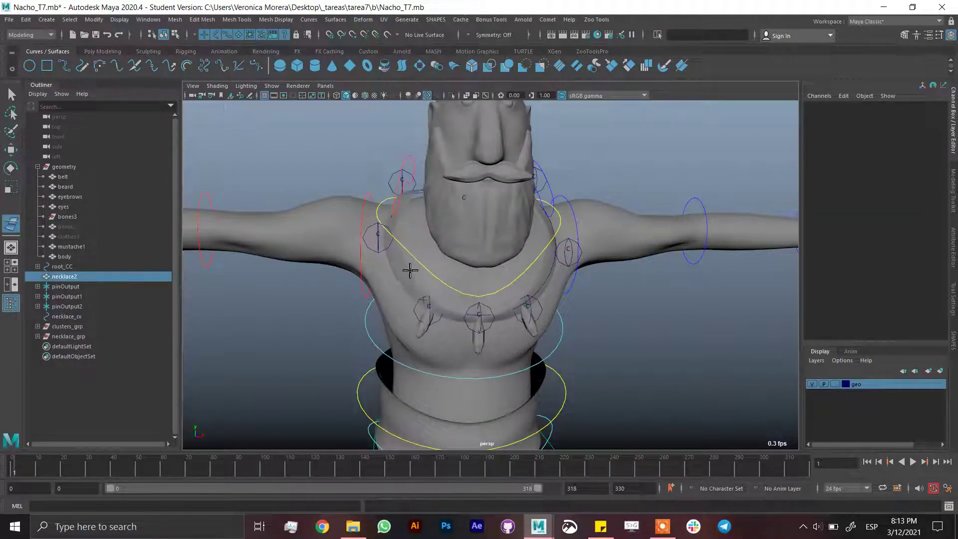
{"action": "left_click", "coordinate": [86, 267]}
{"action": "left_click", "coordinate": [81, 317]}
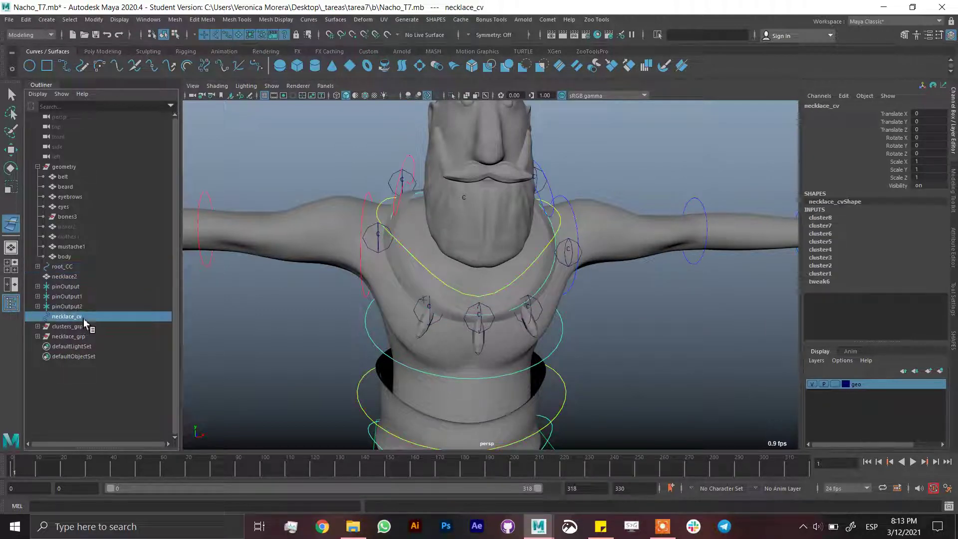
{"action": "key", "text": "Return"}
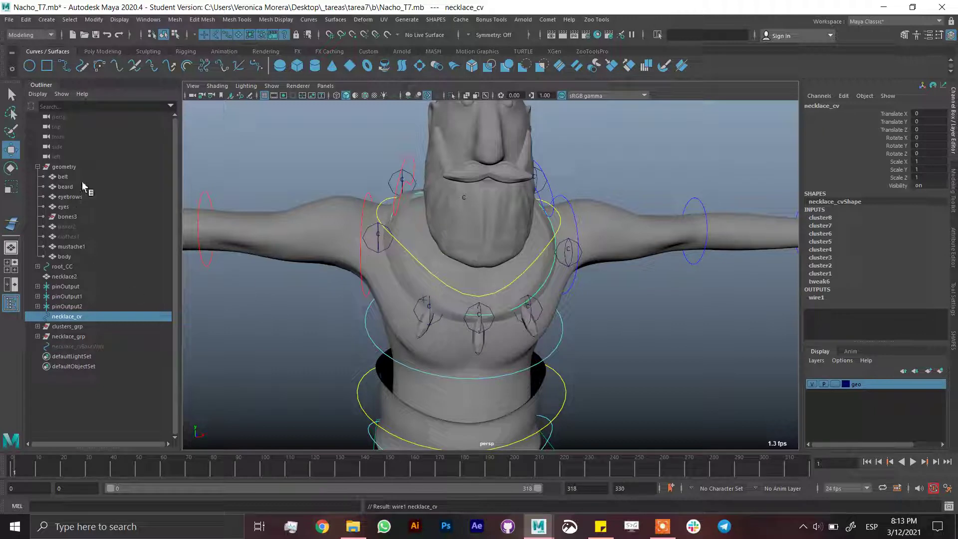
- Pull necklace06_CC down-left to check the necklace bends with the wire
{"action": "left_click", "coordinate": [415, 305]}
{"action": "left_click", "coordinate": [415, 308]}
{"action": "left_click_drag", "start_coordinate": [432, 315], "coordinate": [465, 385]}
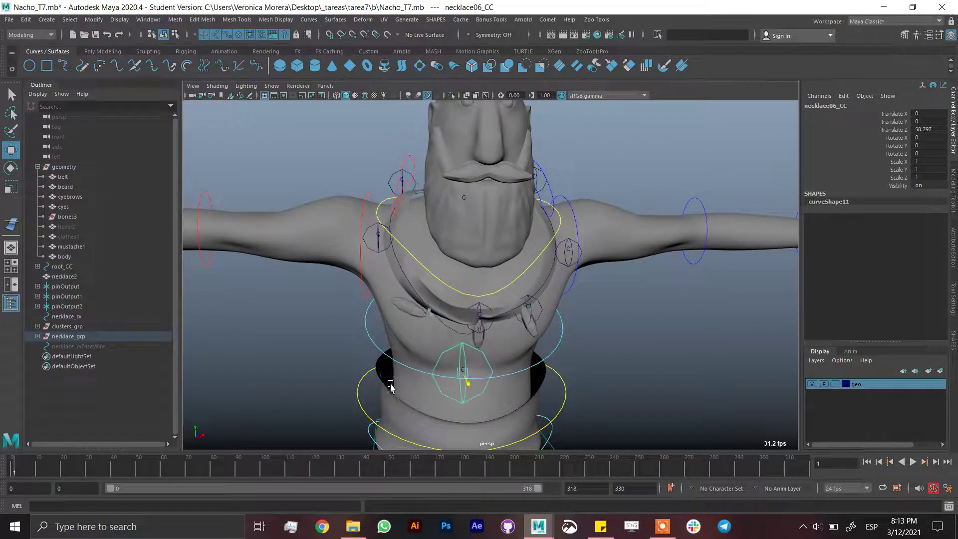
{"action": "key", "text": "ctrl+z"}
{"action": "left_click_drag", "start_coordinate": [422, 305], "coordinate": [369, 395]}
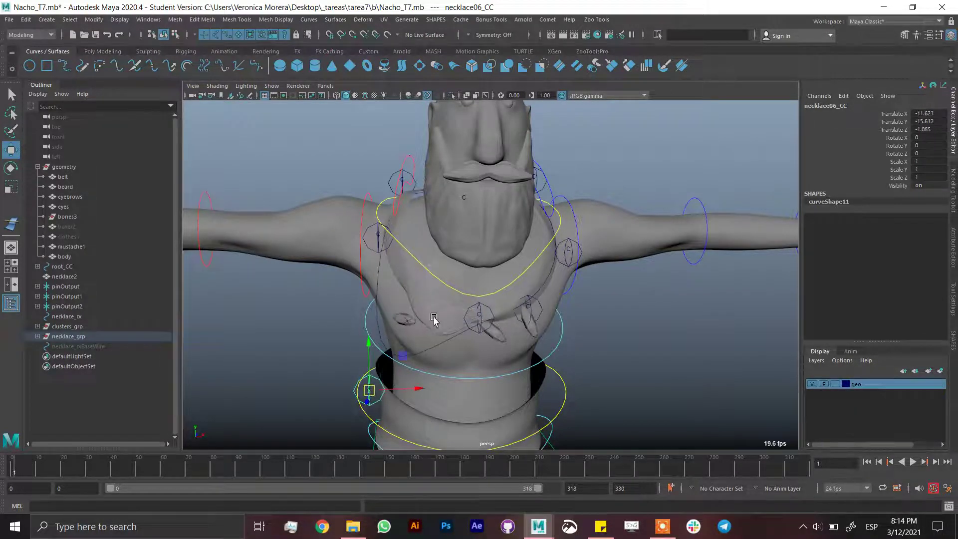
{"action": "left_click", "coordinate": [430, 317]}
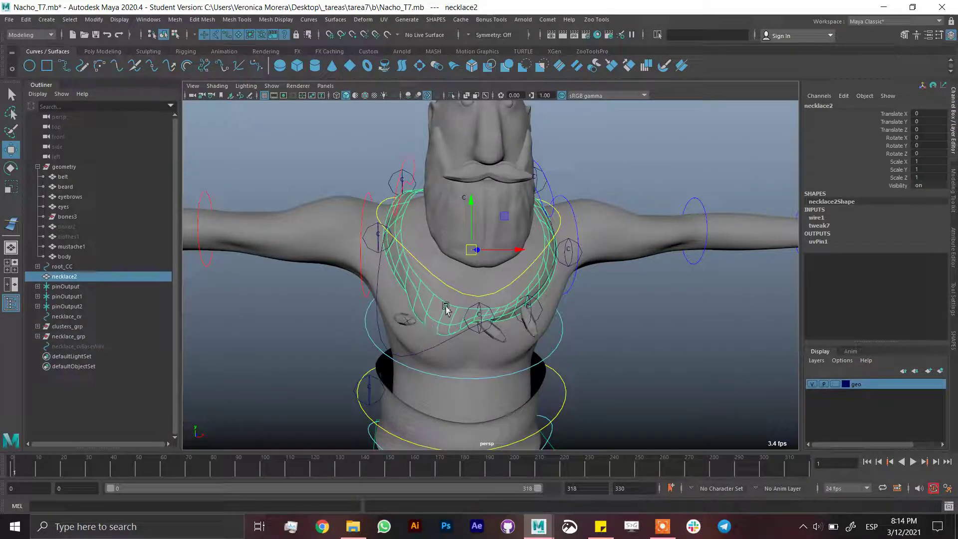
{"action": "left_click_drag", "start_coordinate": [449, 310], "coordinate": [472, 266], "text": "alt"}
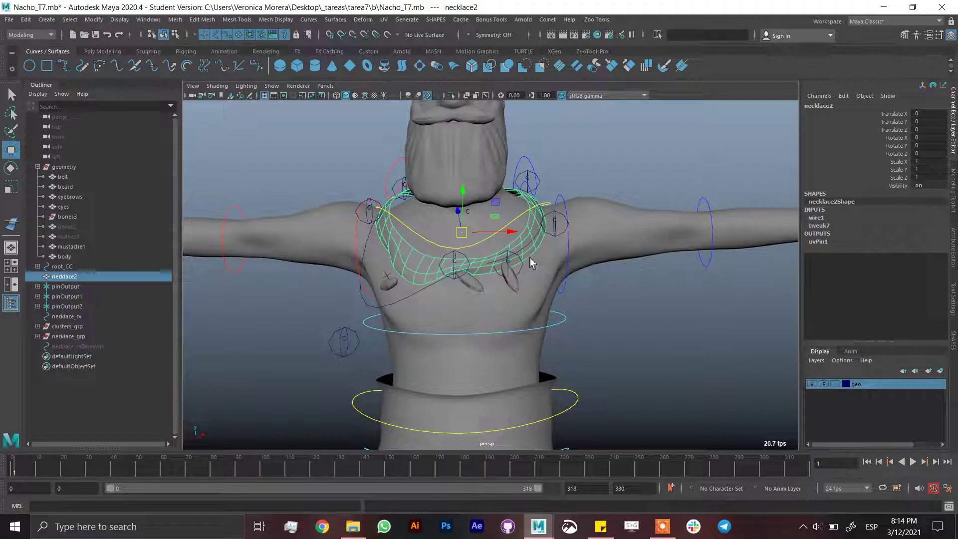
- Set wire1's Dropoff Distance to 100 in the Channel Box
{"action": "left_click", "coordinate": [816, 218]}
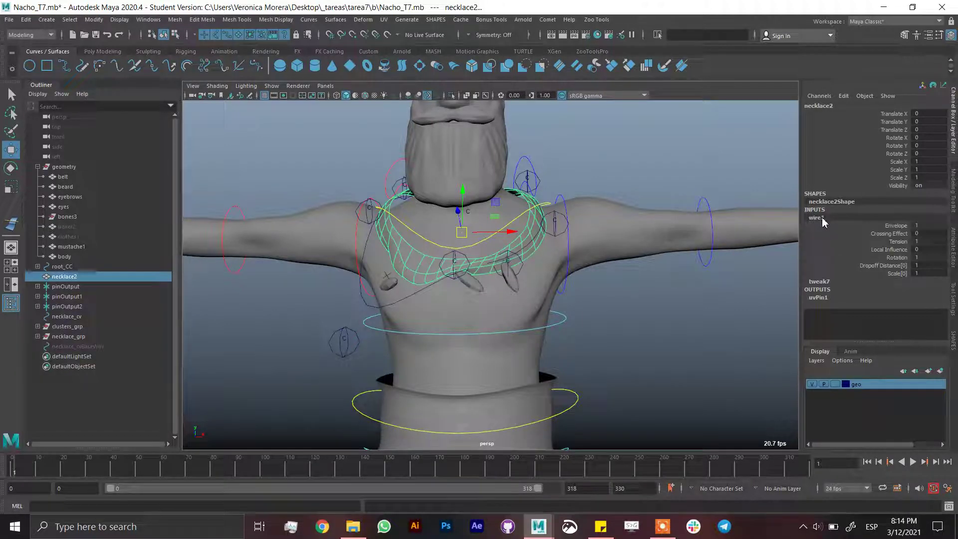
{"action": "double_click", "coordinate": [936, 264]}
{"action": "type", "text": "100"}
{"action": "key", "text": "Return"}
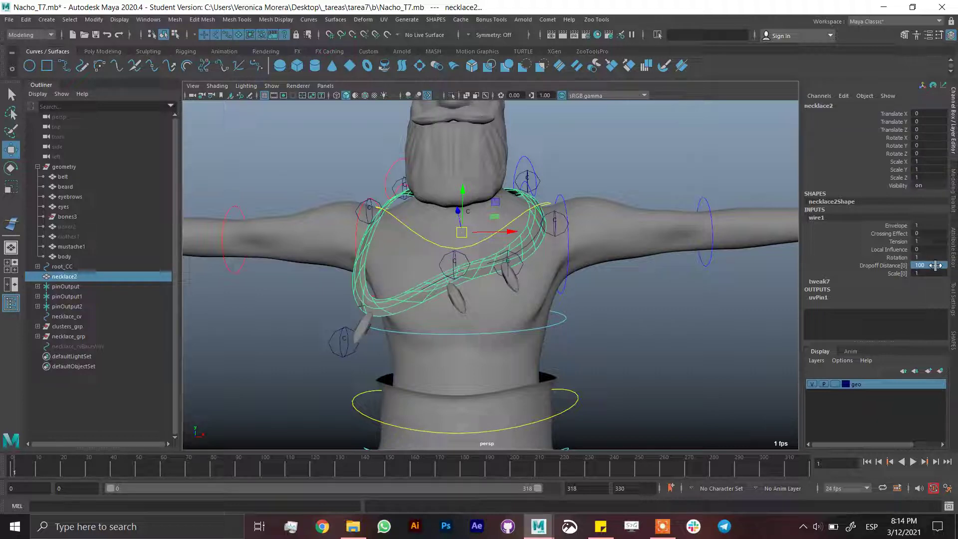
- Test-move necklace06_CC, undo it, then pull necklace05_CC down on the chest
{"action": "left_click", "coordinate": [344, 338]}
{"action": "middle_click_drag", "start_coordinate": [335, 336], "coordinate": [378, 304]}
{"action": "key", "text": "ctrl+z"}
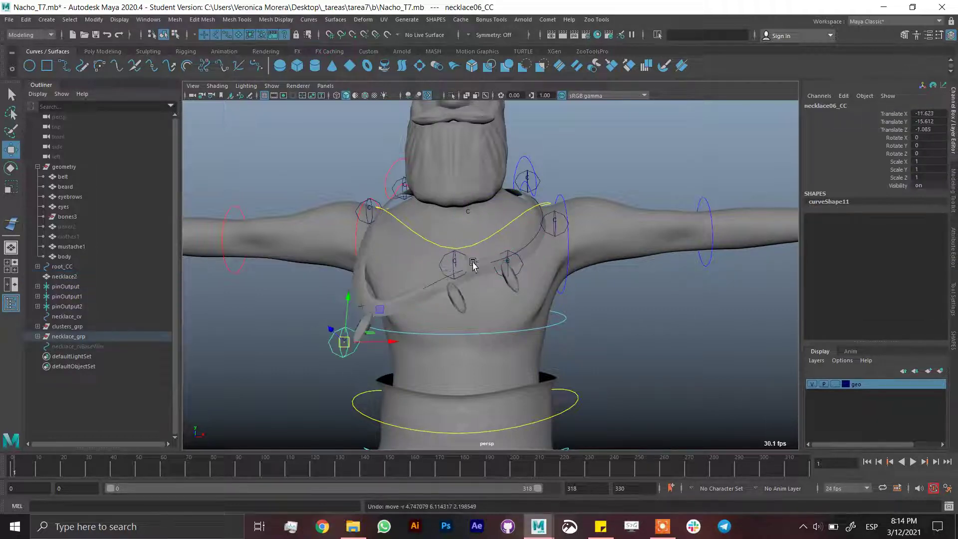
{"action": "left_click", "coordinate": [463, 258]}
{"action": "left_click", "coordinate": [457, 260]}
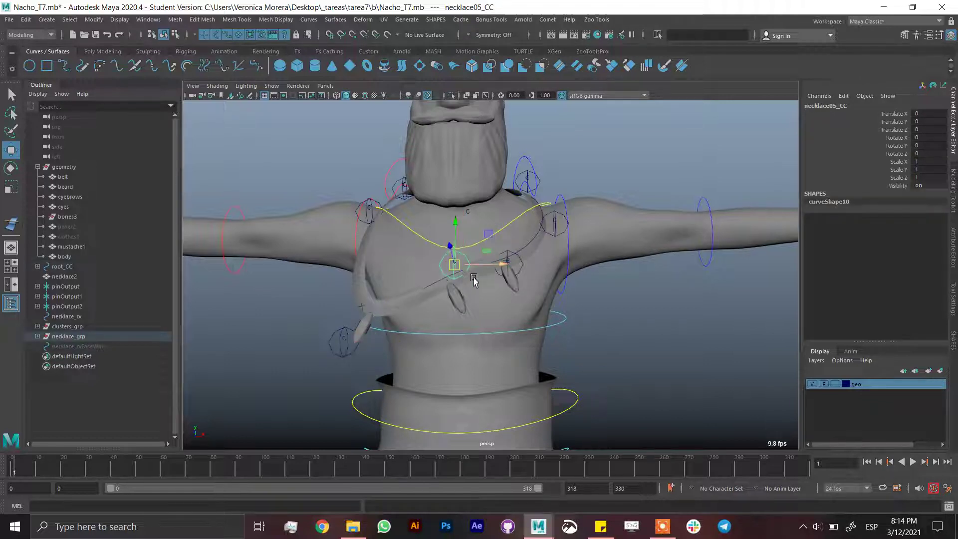
{"action": "left_click_drag", "start_coordinate": [456, 260], "coordinate": [460, 298], "text": "alt"}
{"action": "middle_click_drag", "start_coordinate": [459, 297], "coordinate": [477, 369]}
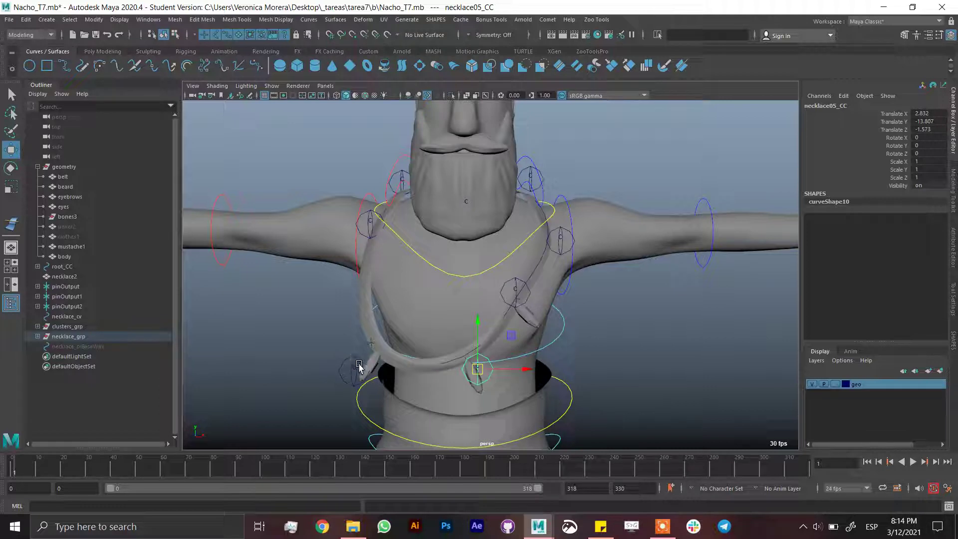
- Move necklace06_CC, necklace05_CC and necklace04_CC around the chest to test the deformation
{"action": "left_click", "coordinate": [358, 363]}
{"action": "middle_click_drag", "start_coordinate": [354, 367], "coordinate": [396, 308]}
{"action": "left_click", "coordinate": [483, 367]}
{"action": "middle_click_drag", "start_coordinate": [483, 368], "coordinate": [433, 310]}
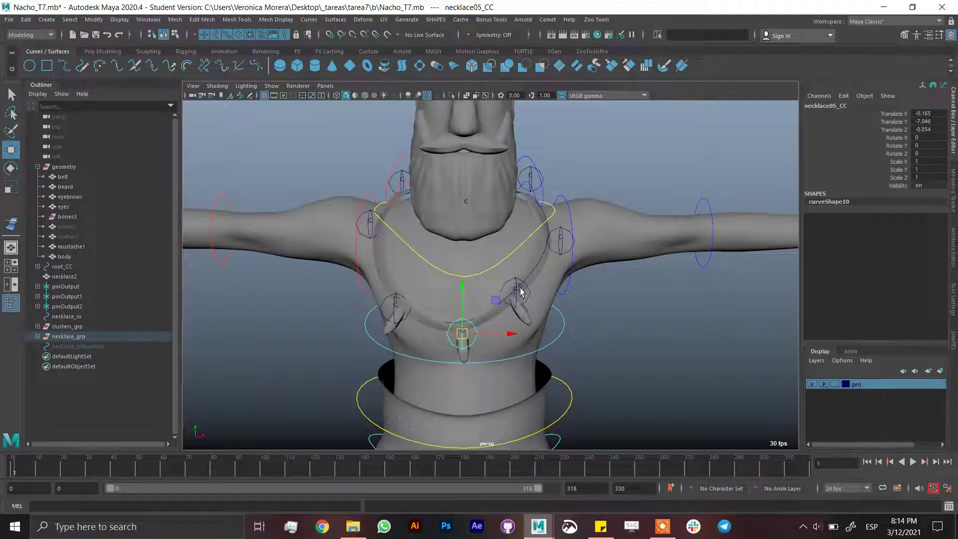
{"action": "left_click", "coordinate": [516, 282]}
{"action": "middle_click_drag", "start_coordinate": [516, 283], "coordinate": [541, 308]}
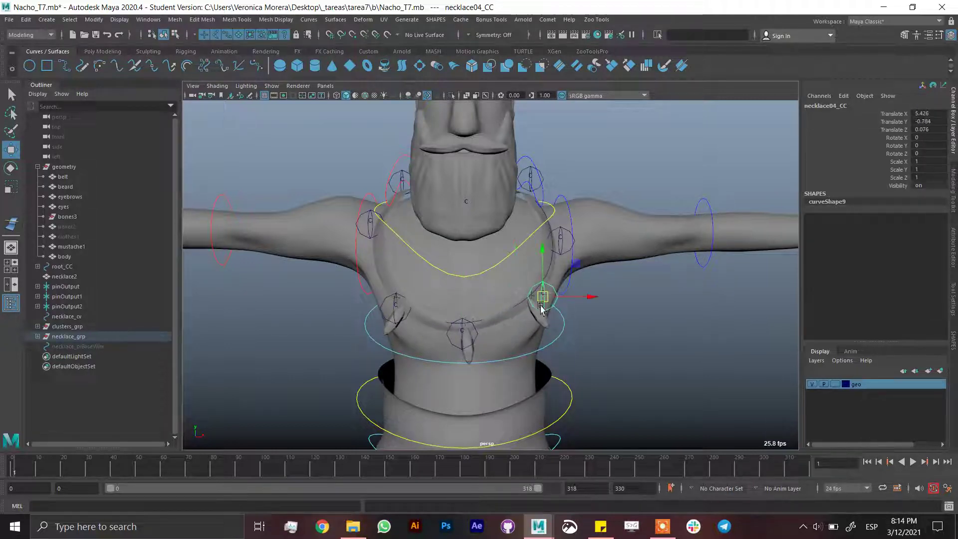
- Zero necklace05_CC's translate values and undo the remaining control move
{"action": "left_click", "coordinate": [444, 338]}
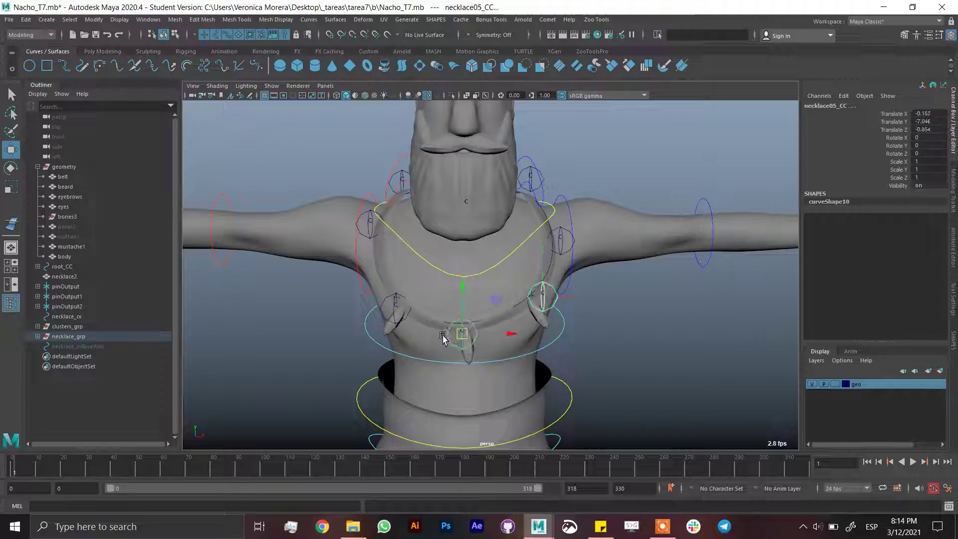
{"action": "mouse_move", "coordinate": [928, 113]}
{"action": "left_mouse_down"}
{"action": "mouse_move", "coordinate": [928, 140]}
{"action": "mouse_move", "coordinate": [942, 124]}
{"action": "left_mouse_up"}
{"action": "key", "text": "Return"}
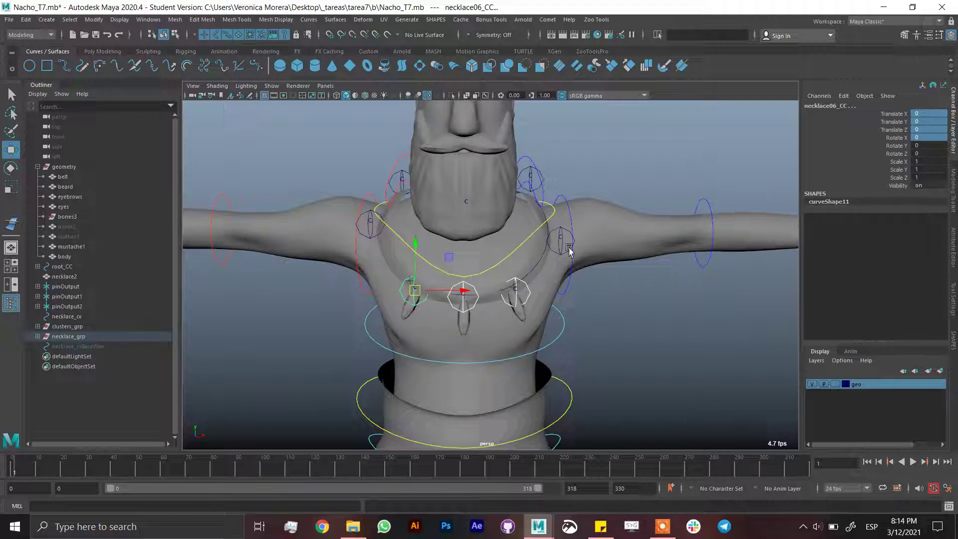
{"action": "left_click", "coordinate": [560, 233]}
{"action": "left_click", "coordinate": [572, 269]}
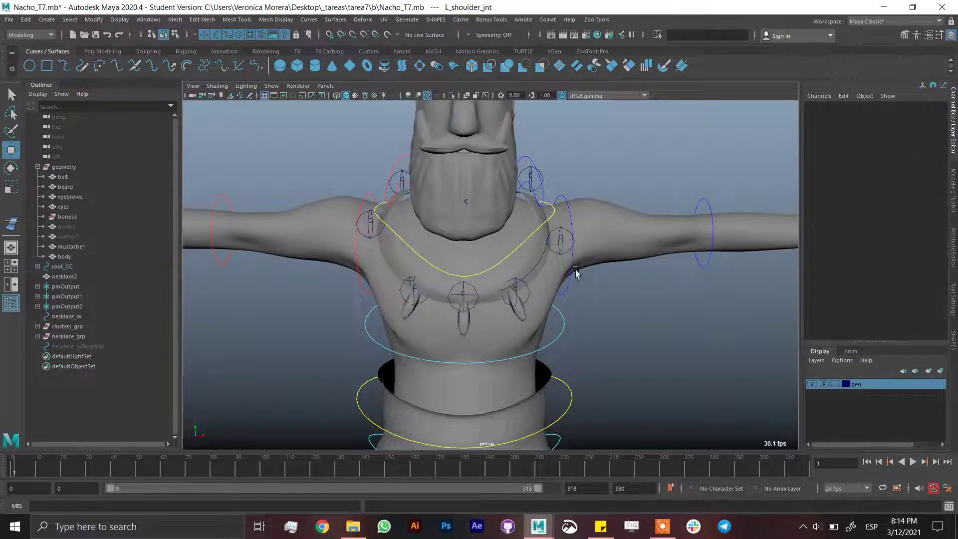
{"action": "key", "text": "ctrl+z"}
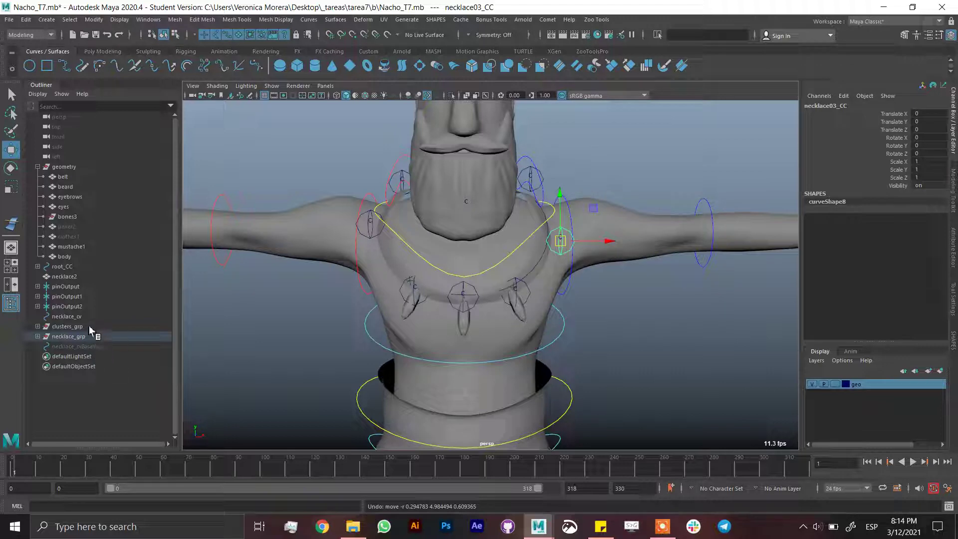
- Parent necklace2, necklace_cv and necklace_cvBaseWire under necklace_grp, then inspect the necklace
{"action": "left_click", "coordinate": [100, 348]}
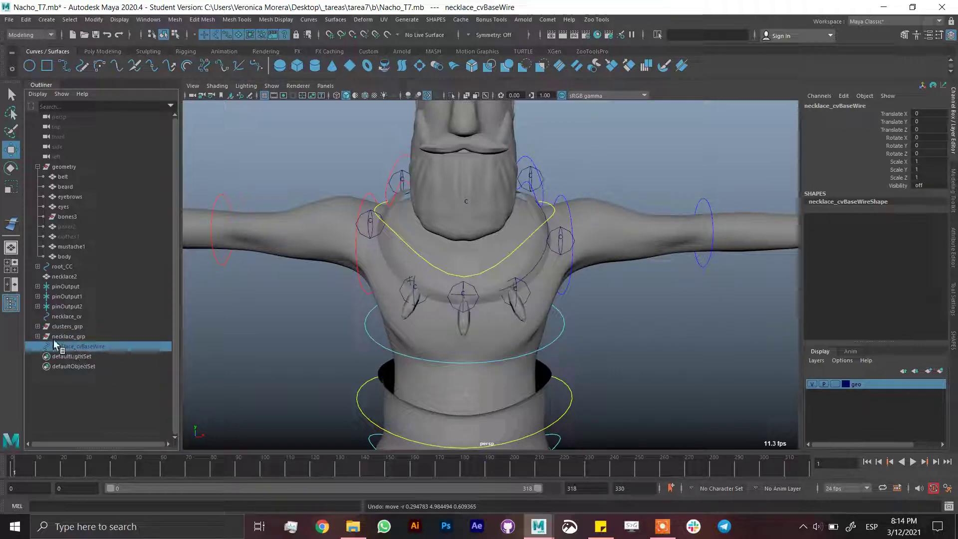
{"action": "left_click", "coordinate": [38, 336]}
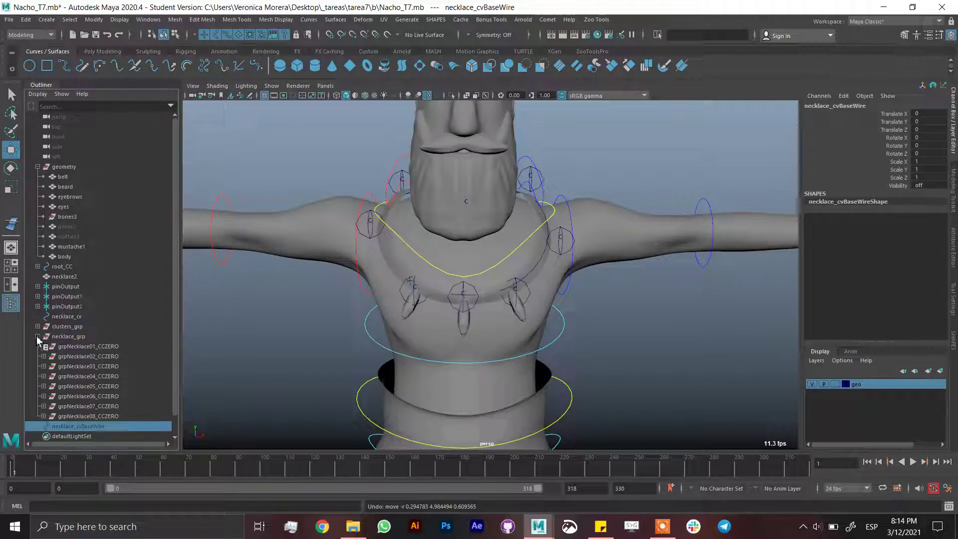
{"action": "left_click", "coordinate": [37, 337]}
{"action": "left_click", "coordinate": [86, 317], "text": "ctrl"}
{"action": "left_click", "coordinate": [80, 278], "text": "ctrl"}
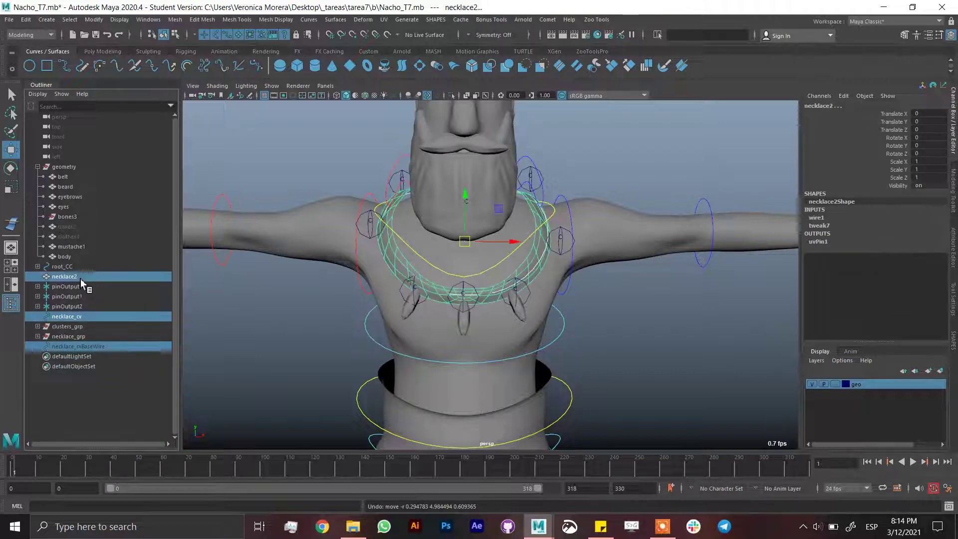
{"action": "left_click", "coordinate": [85, 339], "text": "ctrl"}
{"action": "key", "text": "p"}
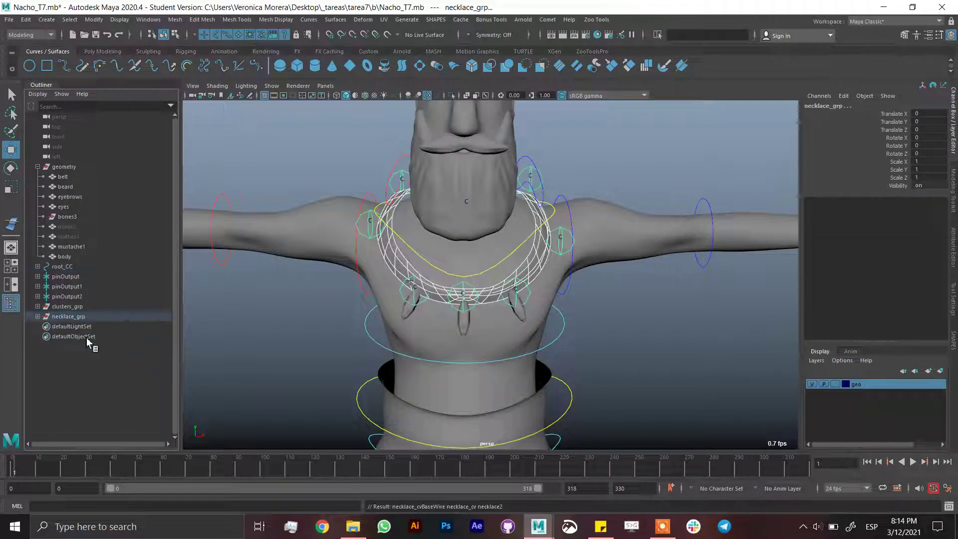
{"action": "left_click", "coordinate": [75, 318]}
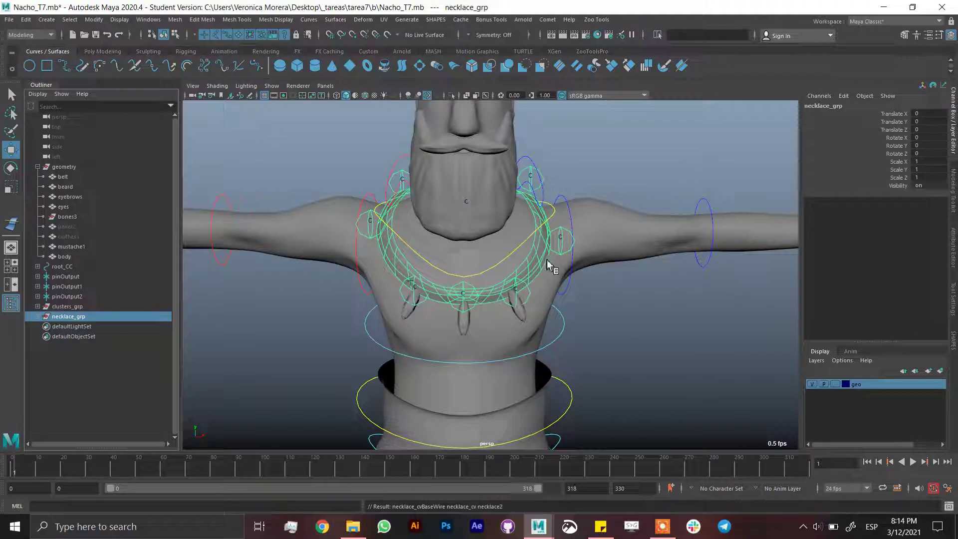
{"action": "left_click_drag", "start_coordinate": [560, 229], "coordinate": [434, 187], "text": "alt"}
{"action": "left_click_drag", "start_coordinate": [421, 256], "coordinate": [441, 204], "text": "alt"}
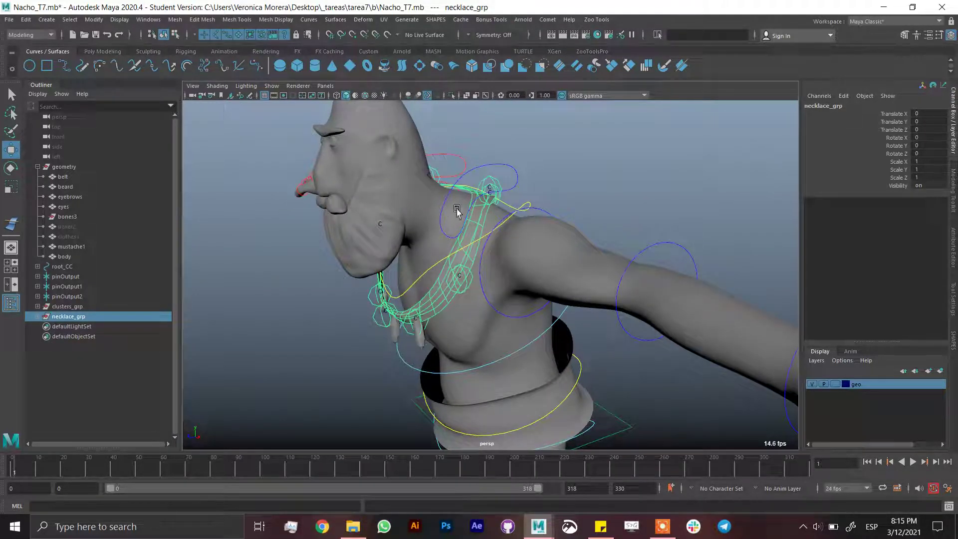
- Parent necklace_grp under the SpineIK02_CC spine control
{"action": "left_click", "coordinate": [433, 268]}
{"action": "left_click_drag", "start_coordinate": [433, 268], "coordinate": [491, 270], "text": "alt"}
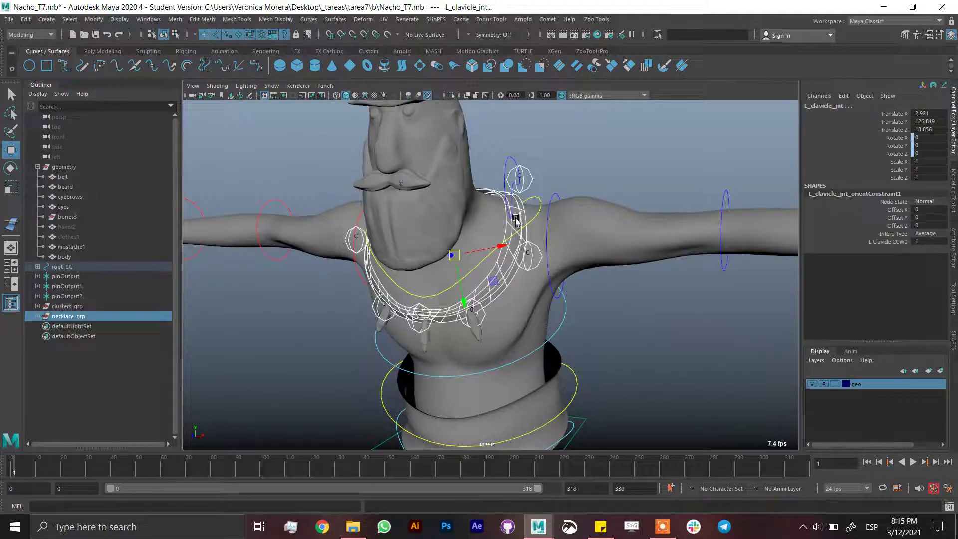
{"action": "left_click", "coordinate": [536, 203]}
{"action": "left_click", "coordinate": [538, 200]}
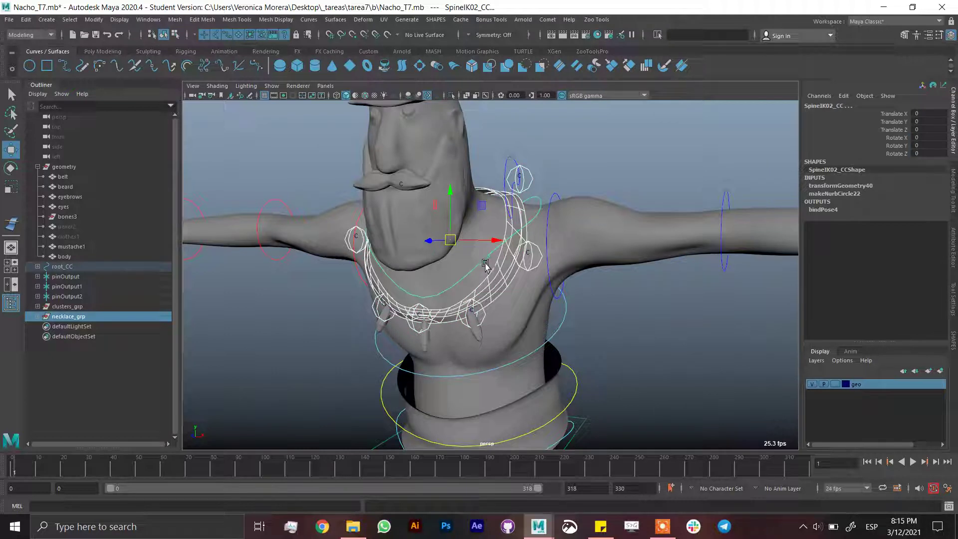
{"action": "key", "text": "p"}
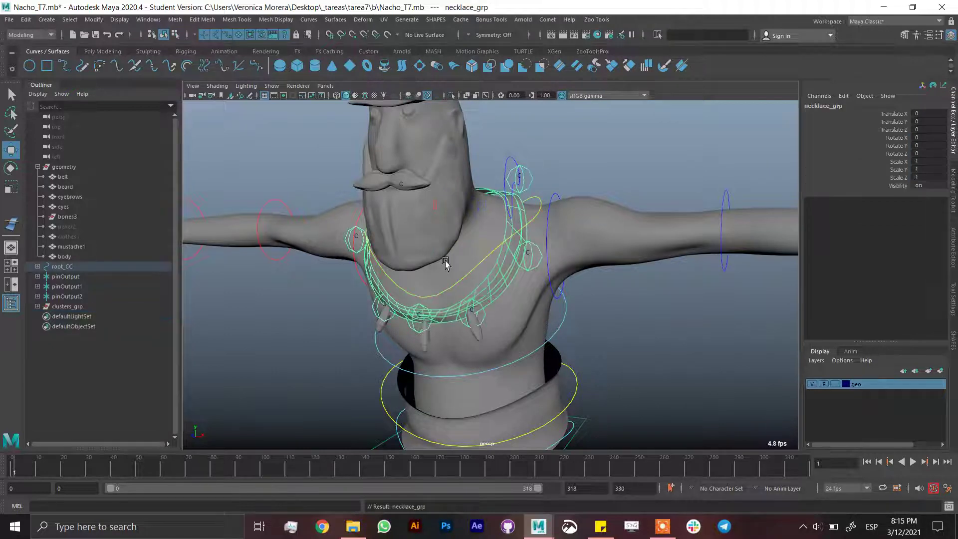
- Rotate torax_CC to test that the necklace follows, then undo the rotation
{"action": "scroll", "coordinate": [508, 299], "scroll_direction": "down", "scroll_amount": 5}
{"action": "left_click", "coordinate": [564, 325]}
{"action": "left_click", "coordinate": [527, 307]}
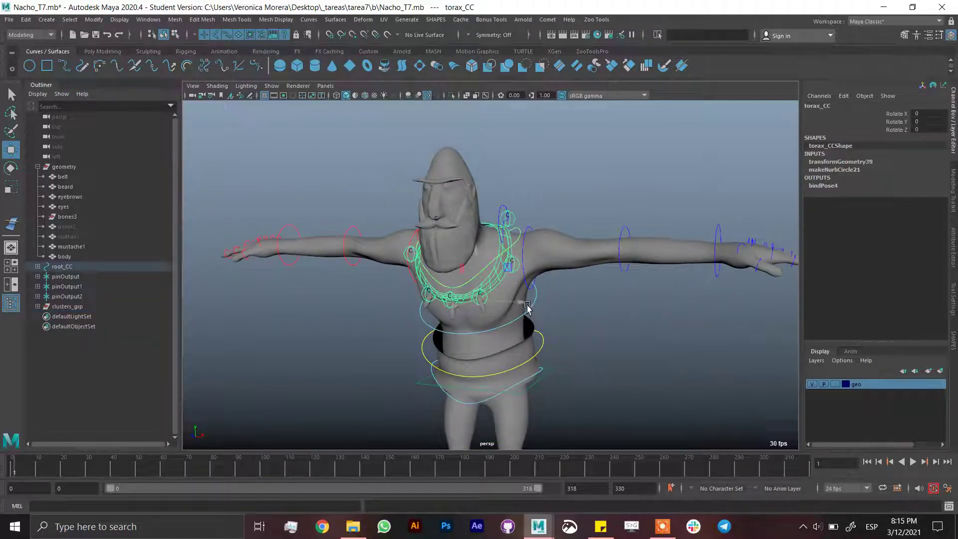
{"action": "key", "text": "e"}
{"action": "left_click_drag", "start_coordinate": [469, 312], "coordinate": [552, 366]}
{"action": "key", "text": "ctrl+z"}
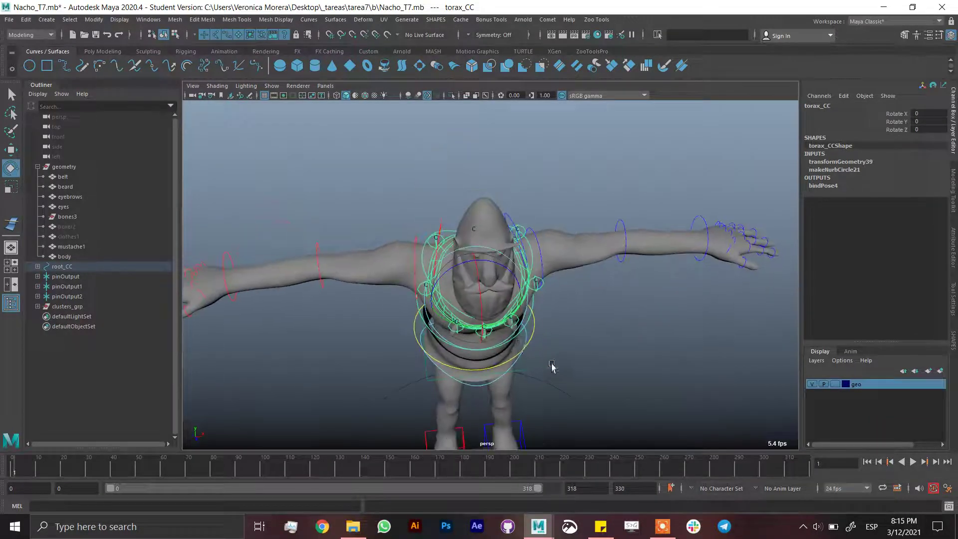
{"action": "left_click", "coordinate": [591, 411]}
{"action": "left_click_drag", "start_coordinate": [594, 413], "coordinate": [581, 270], "text": "alt"}
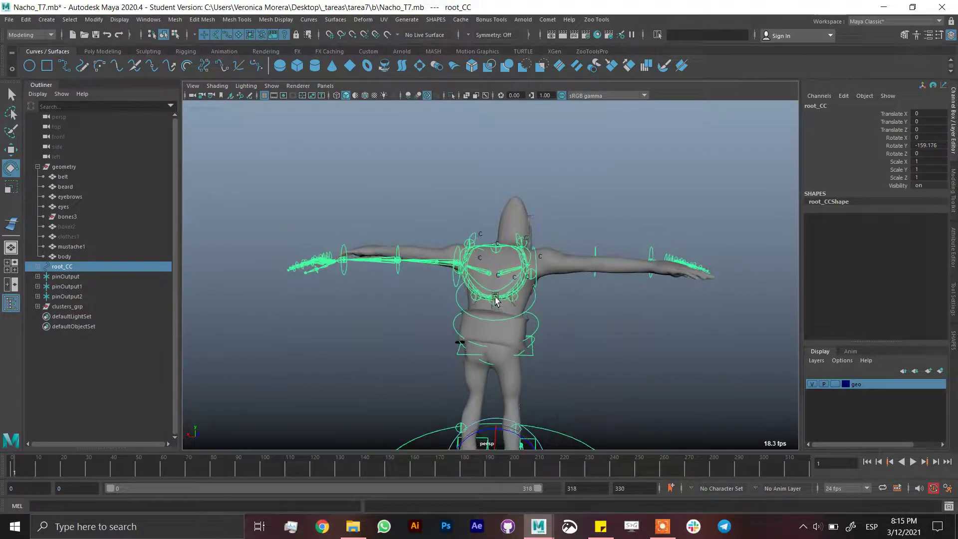
- Test-move necklace05_CC, then hide clusters_grp
{"action": "left_click", "coordinate": [495, 298]}
{"action": "key", "text": "w"}
{"action": "left_click_drag", "start_coordinate": [493, 306], "coordinate": [488, 323]}
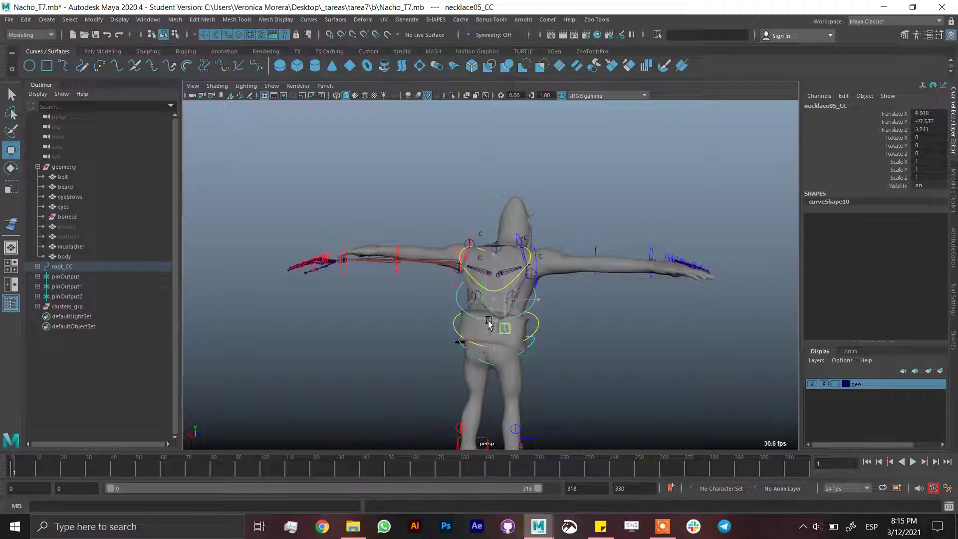
{"action": "left_click", "coordinate": [503, 256]}
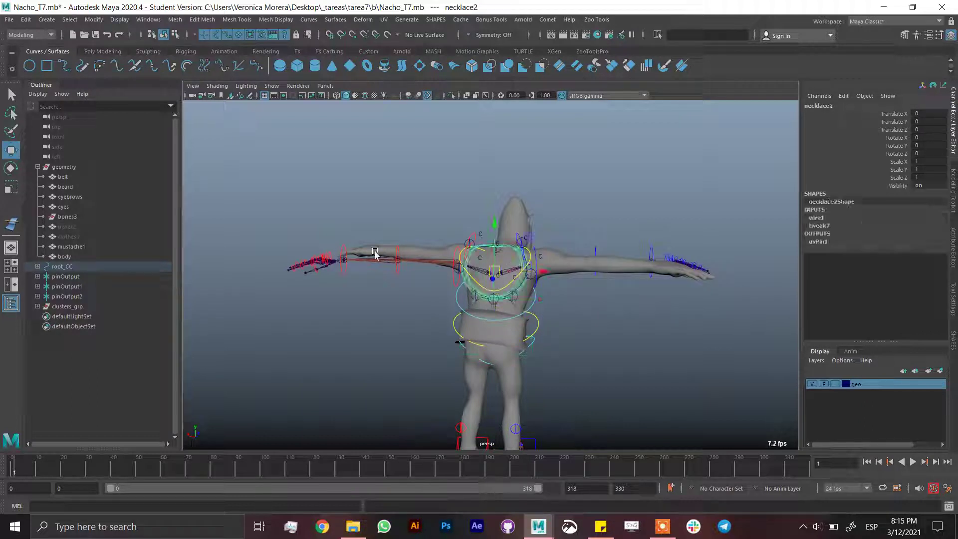
{"action": "left_click", "coordinate": [88, 306]}
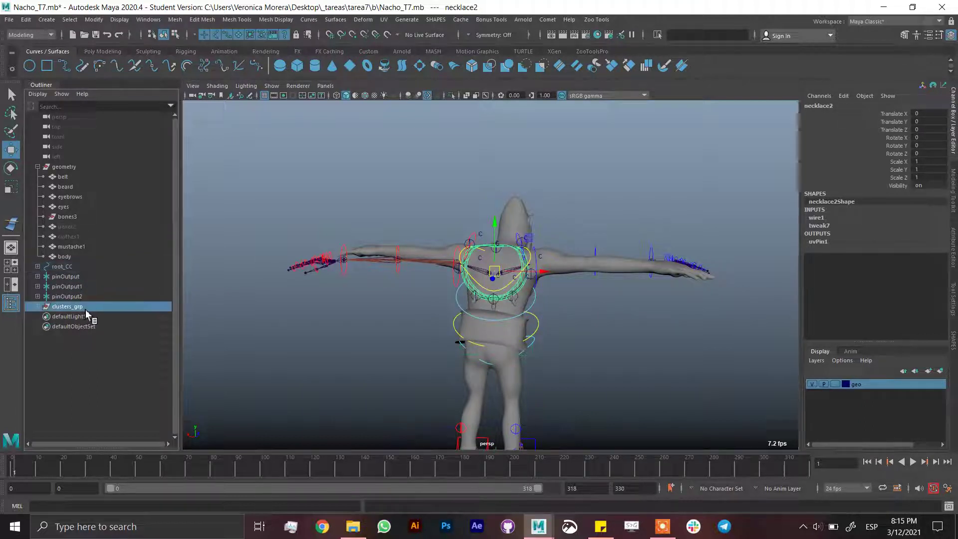
{"action": "key", "text": "ctrl+h"}
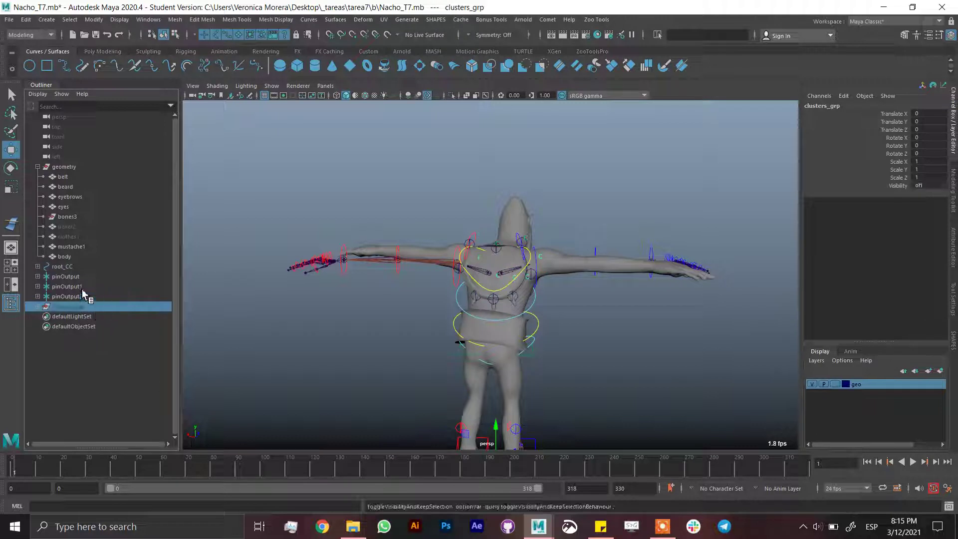
- Group the pinOutput nodes with clusters_grp and name the group noTouch_grp
{"action": "left_click", "coordinate": [75, 277]}
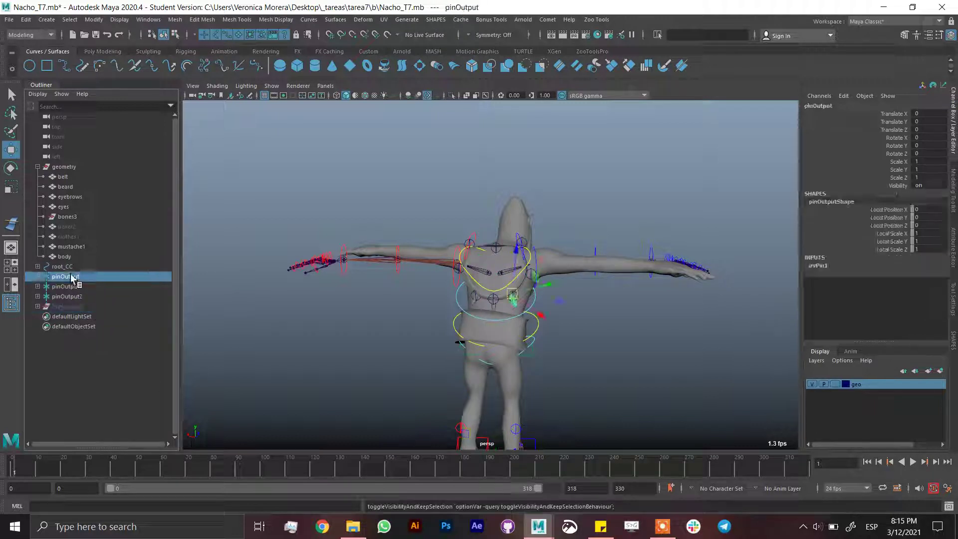
{"action": "left_click", "coordinate": [81, 297]}
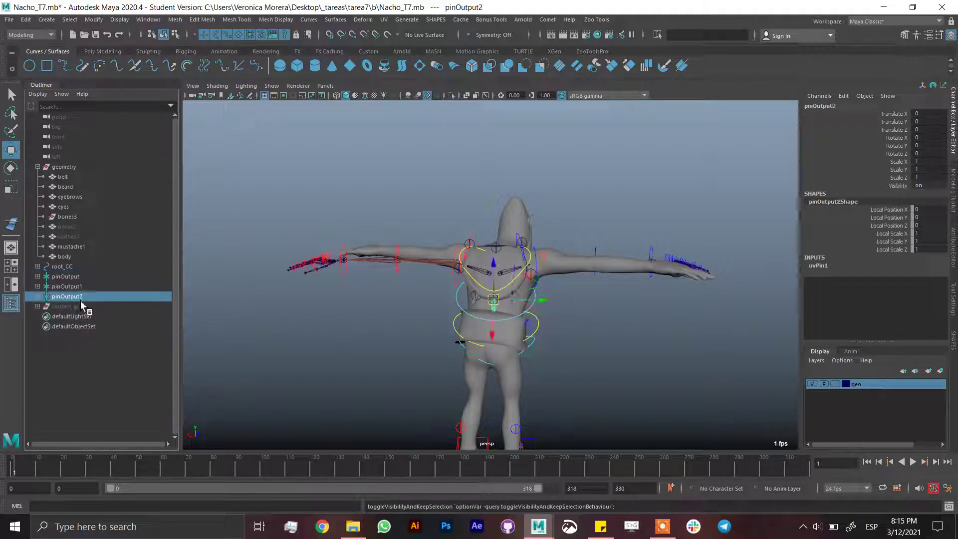
{"action": "left_click", "coordinate": [81, 280]}
{"action": "left_click", "coordinate": [89, 307], "text": "shift"}
{"action": "key", "text": "ctrl+g"}
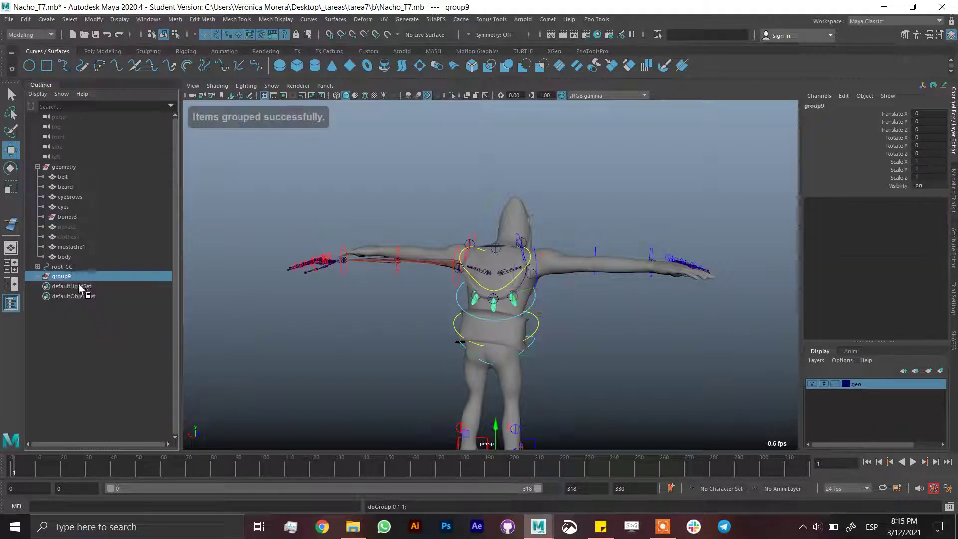
{"action": "double_click", "coordinate": [78, 277]}
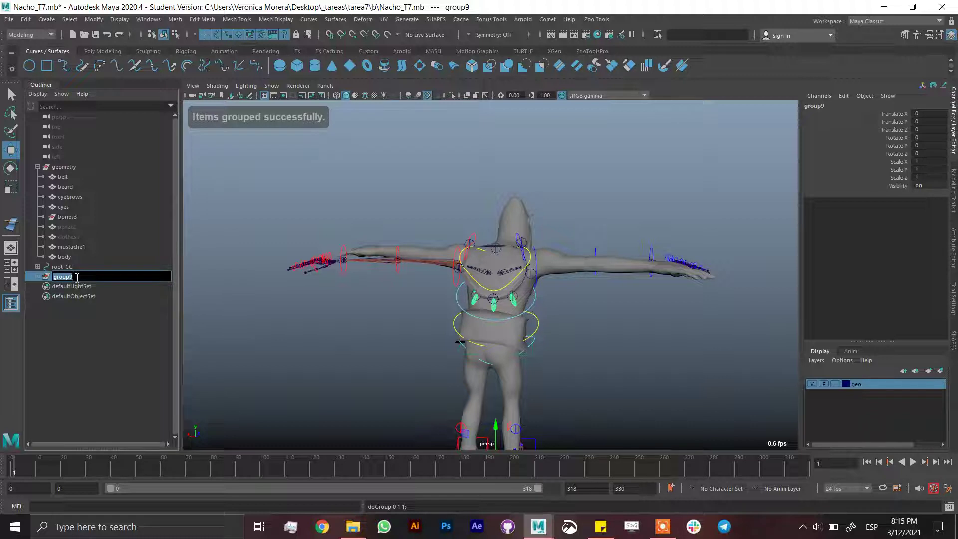
{"action": "type", "text": "noTouch"}
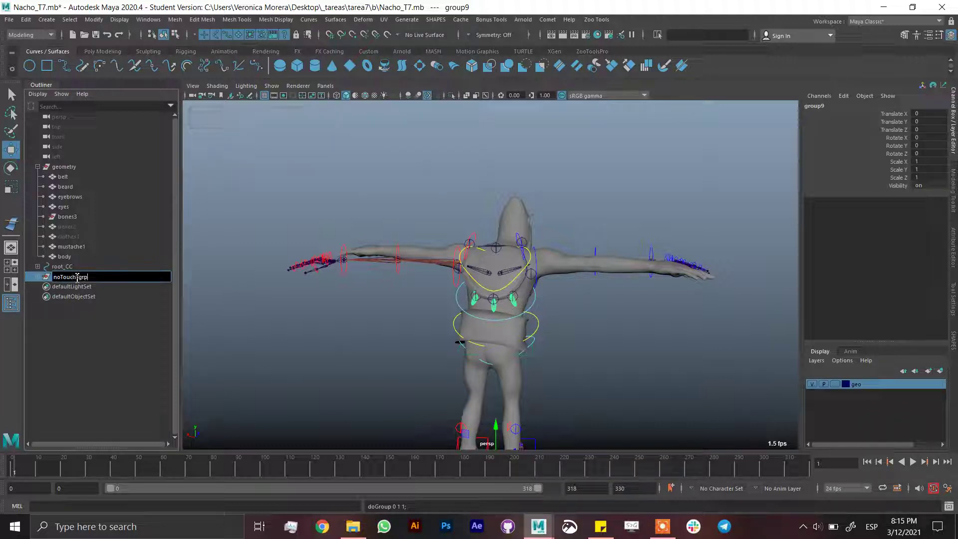
{"action": "type", "text": "_grp"}
{"action": "key", "text": "Return"}
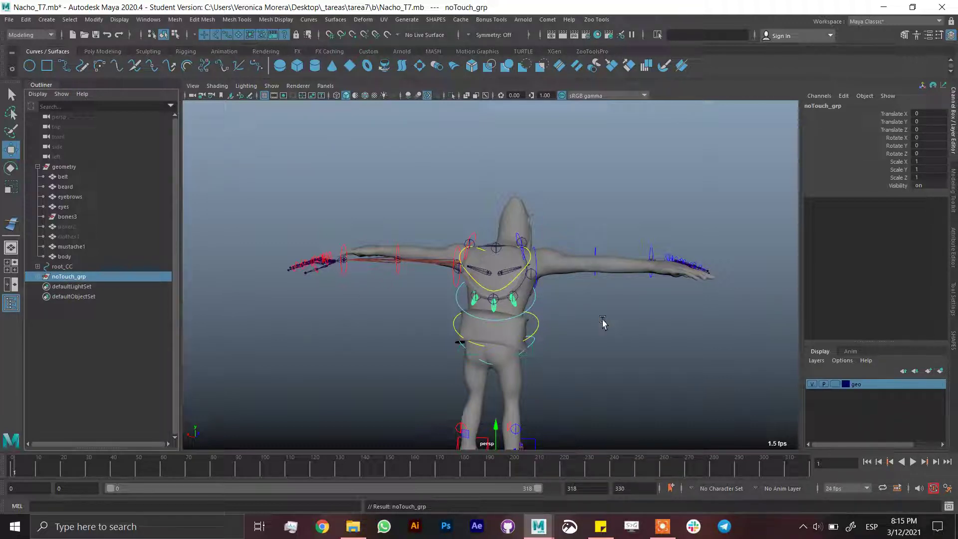
- Rotate SpineIK02_CC to test the necklace follows, undo it, and check necklace03_CC
{"action": "scroll", "coordinate": [573, 295], "scroll_direction": "up", "scroll_amount": 3}
{"action": "left_click", "coordinate": [547, 279]}
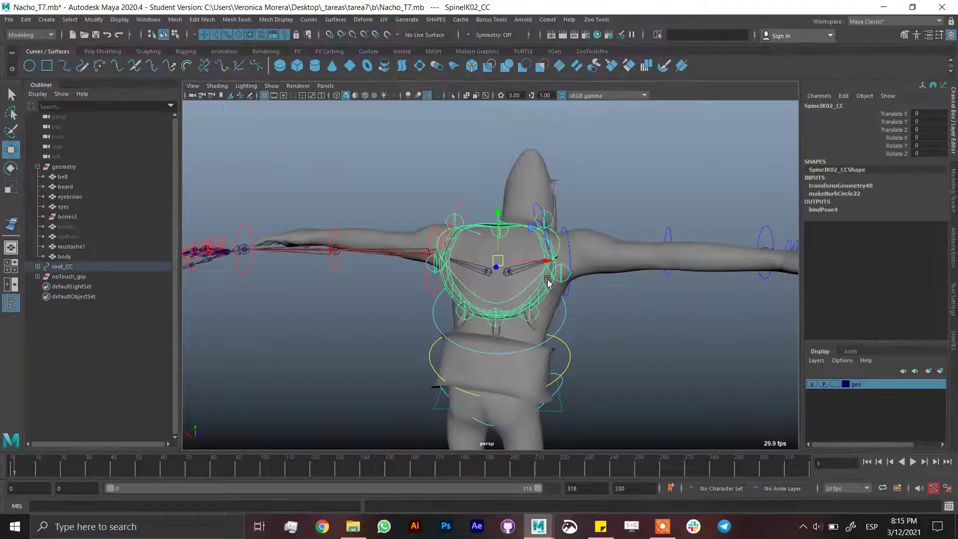
{"action": "key", "text": "e"}
{"action": "mouse_move", "coordinate": [513, 246]}
{"action": "left_mouse_down"}
{"action": "mouse_move", "coordinate": [522, 246]}
{"action": "mouse_move", "coordinate": [507, 240]}
{"action": "left_mouse_up"}
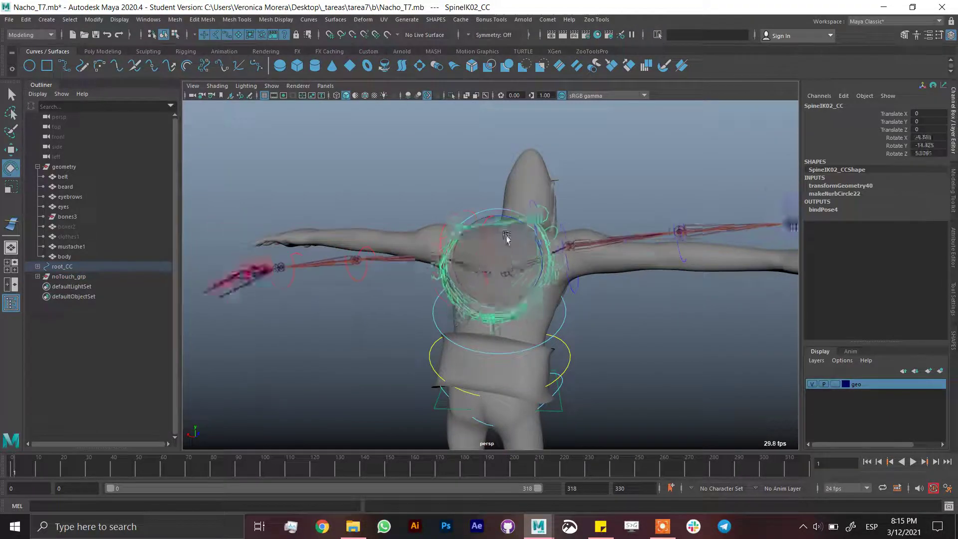
{"action": "key", "text": "ctrl+z"}
{"action": "left_click", "coordinate": [566, 276]}
{"action": "key", "text": "w"}
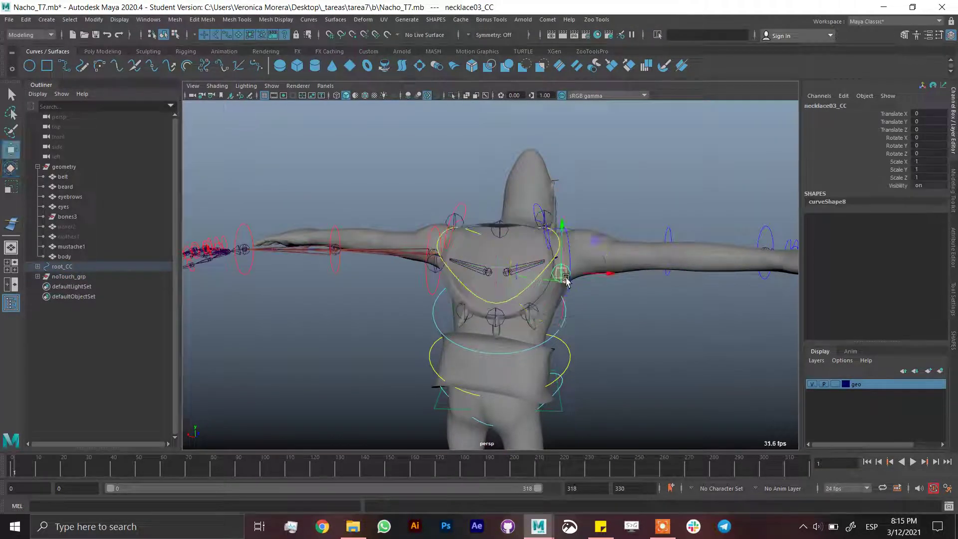
{"action": "scroll", "coordinate": [564, 261], "scroll_direction": "down", "scroll_amount": 5}
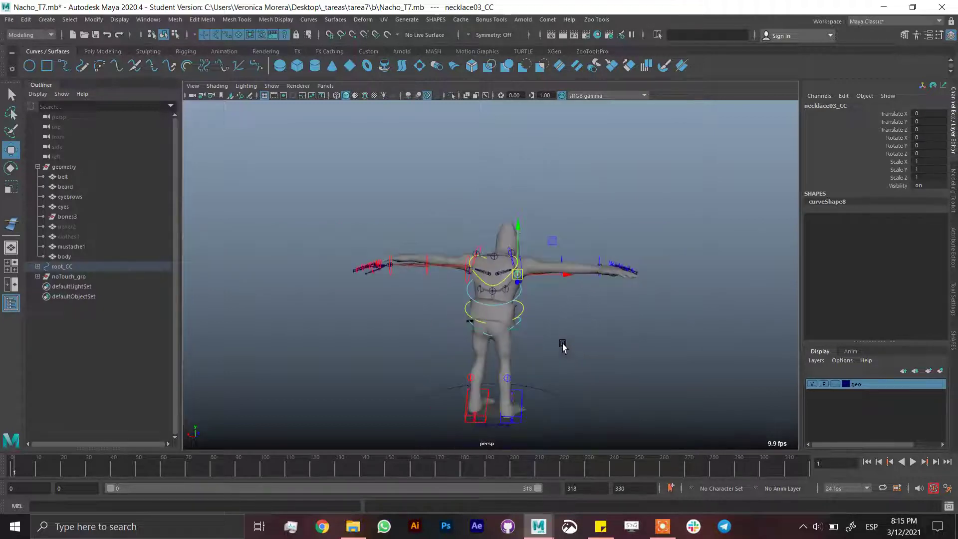
{"action": "scroll", "coordinate": [549, 339], "scroll_direction": "up", "scroll_amount": 3}
{"action": "left_click", "coordinate": [615, 320]}
{"action": "left_click_drag", "start_coordinate": [615, 320], "coordinate": [599, 360], "text": "alt"}
- Set root_CC's Rotate Y and Z to 0 and review the rig from the front
{"action": "left_click", "coordinate": [566, 358]}
{"action": "left_click", "coordinate": [932, 145]}
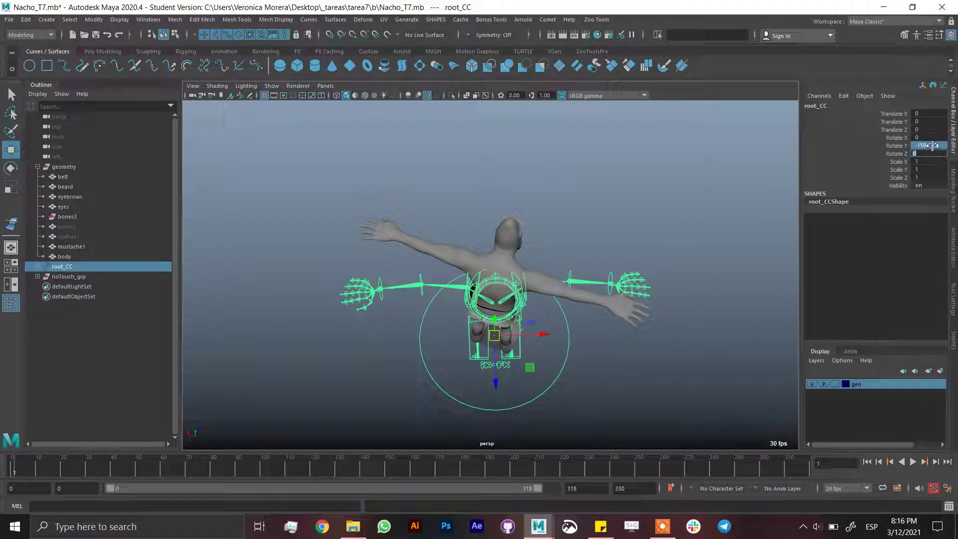
{"action": "key", "text": "Return"}
{"action": "scroll", "coordinate": [596, 237], "scroll_direction": "up", "scroll_amount": 5}
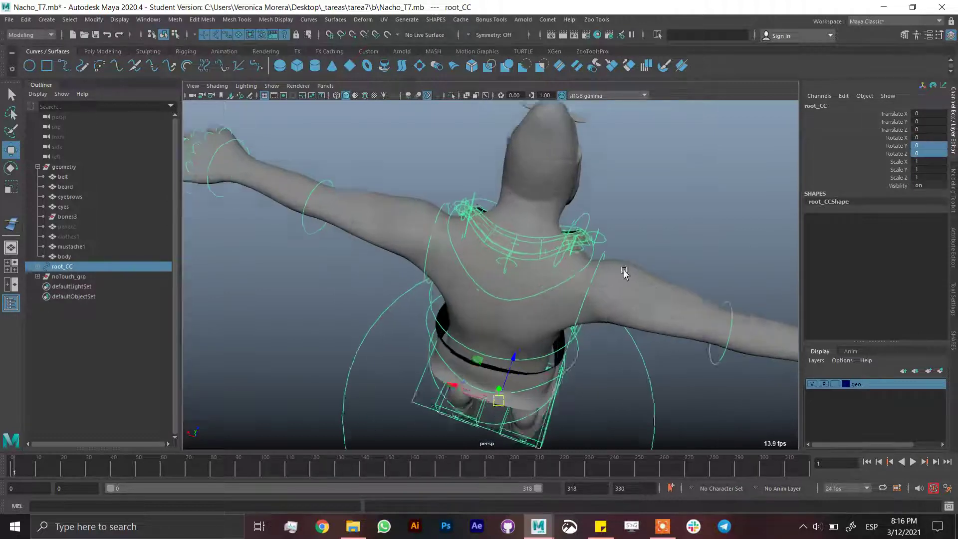
{"action": "left_click_drag", "start_coordinate": [624, 271], "coordinate": [474, 251], "text": "alt"}
{"action": "left_click", "coordinate": [466, 250]}
{"action": "left_click_drag", "start_coordinate": [642, 271], "coordinate": [602, 242], "text": "alt"}
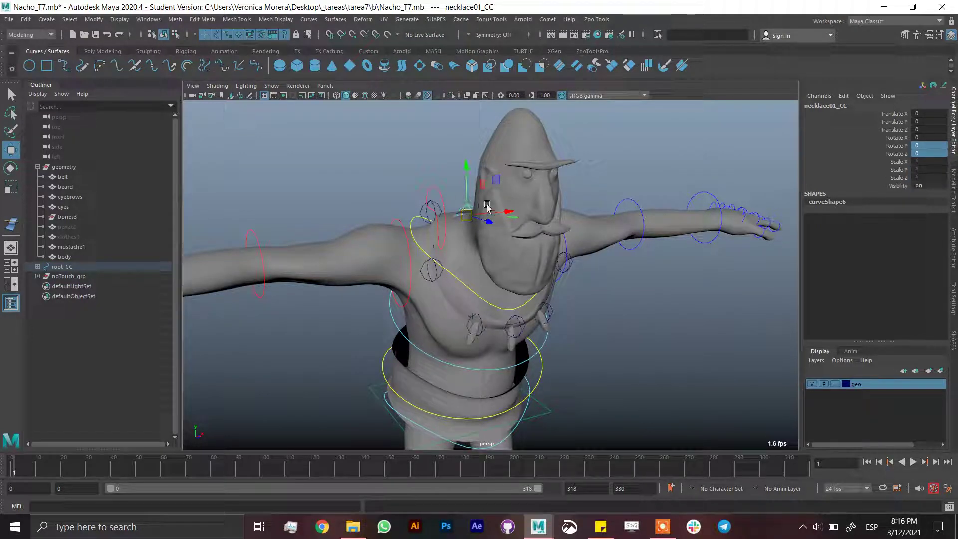
{"action": "left_click", "coordinate": [509, 211]}
{"action": "left_click_drag", "start_coordinate": [898, 169], "coordinate": [898, 178]}
{"action": "left_click", "coordinate": [624, 304]}
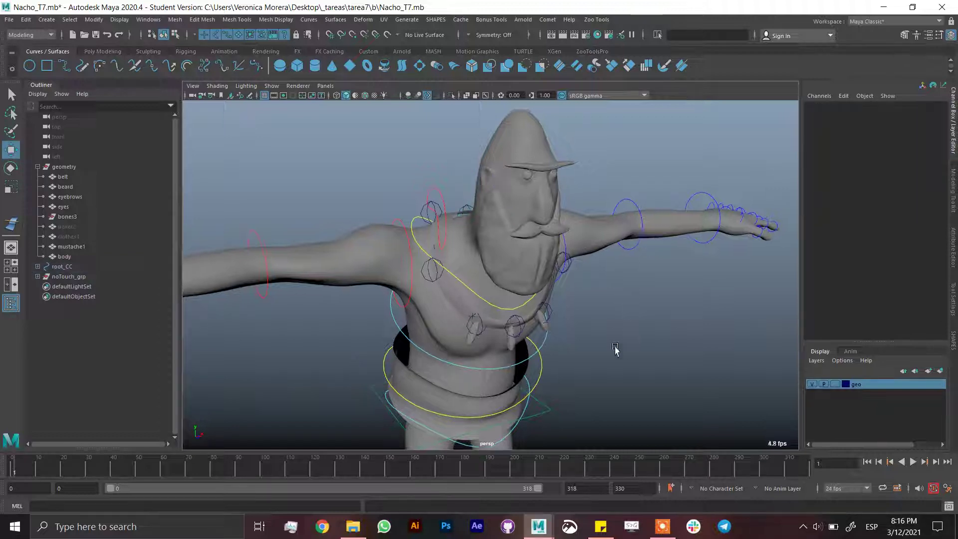
{"action": "left_click_drag", "start_coordinate": [615, 349], "coordinate": [591, 342], "text": "alt"}
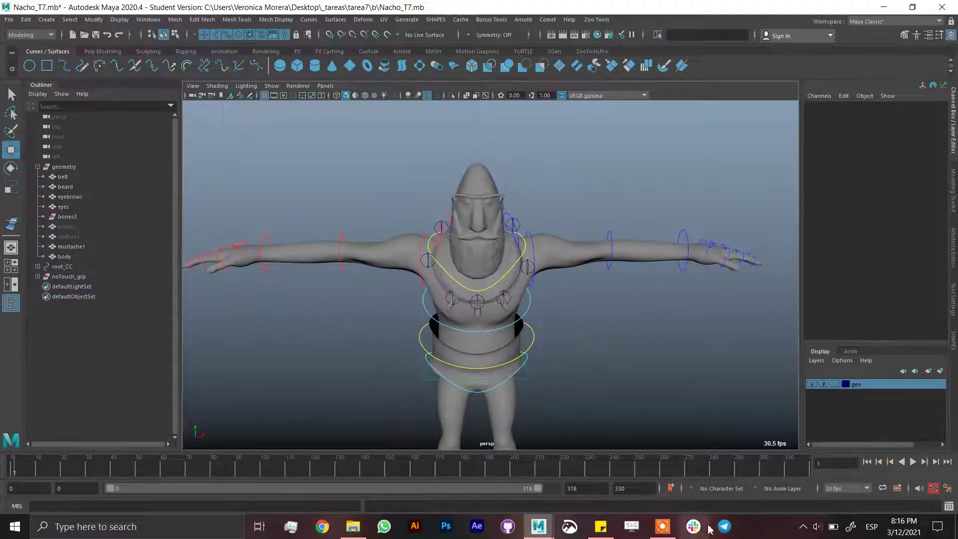